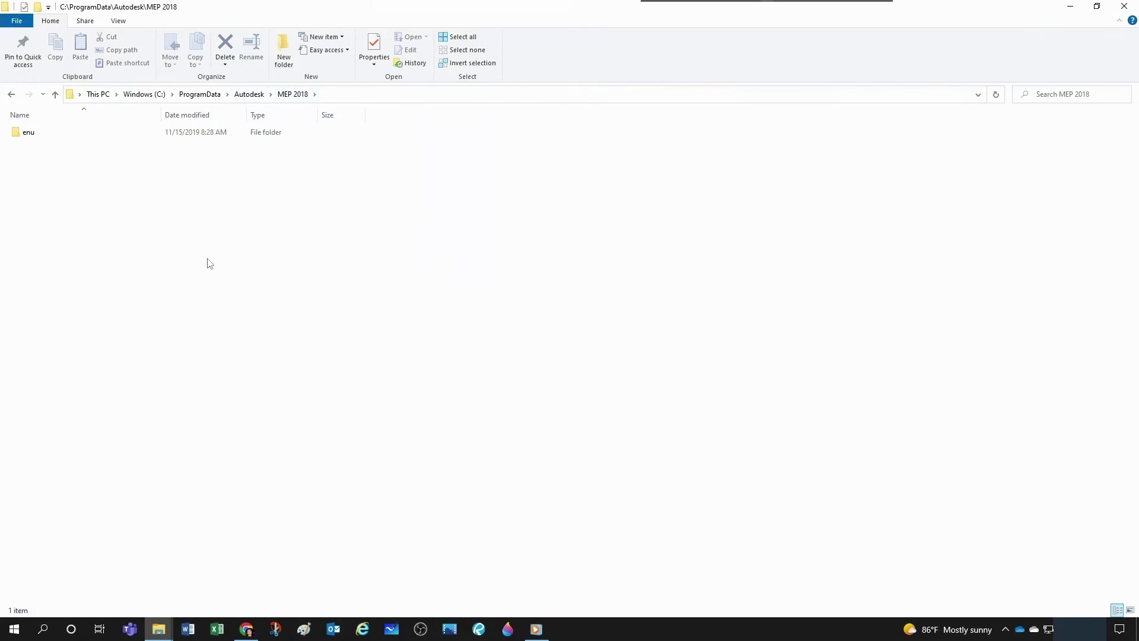
Open the enu\Styles\Imperial folder inside MEP 2018 and look through its file list
double_click(31, 133)
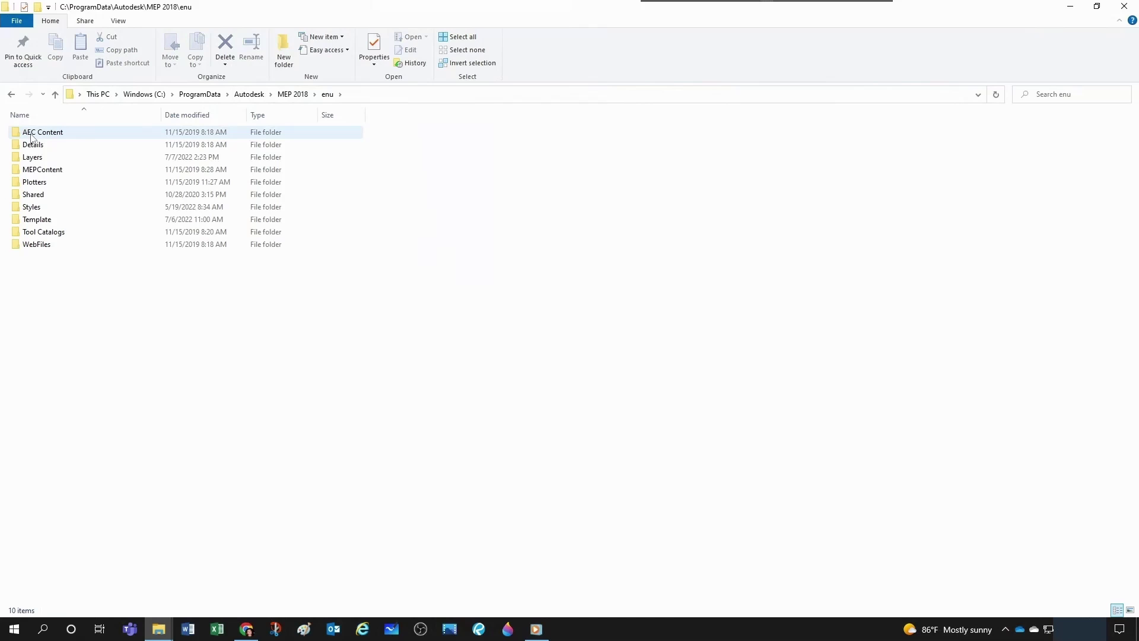
double_click(41, 207)
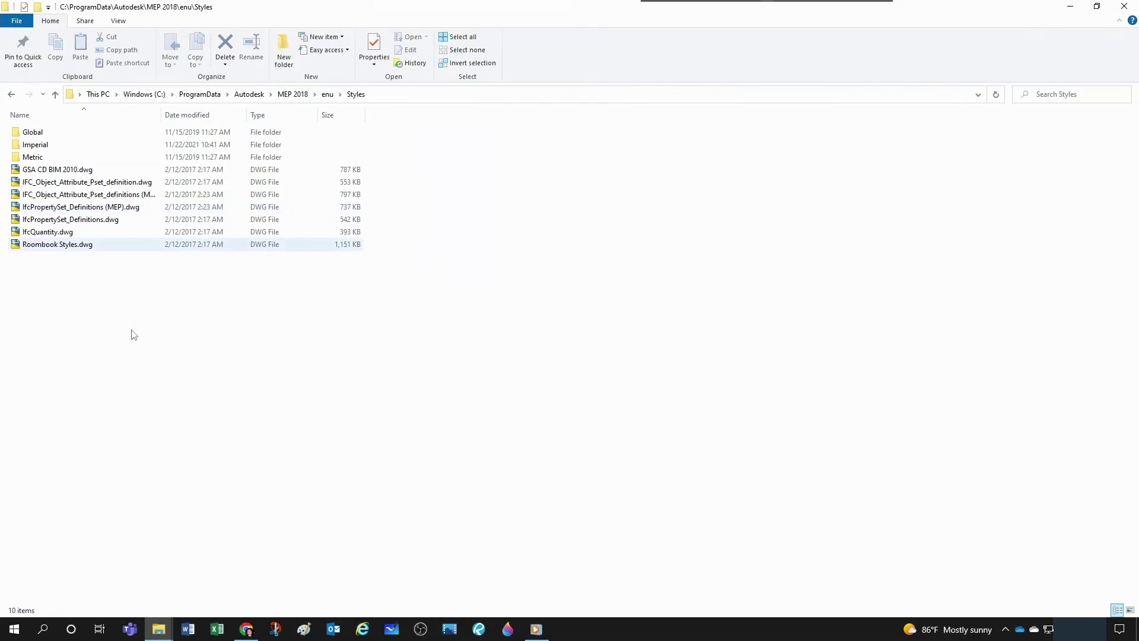
double_click(35, 145)
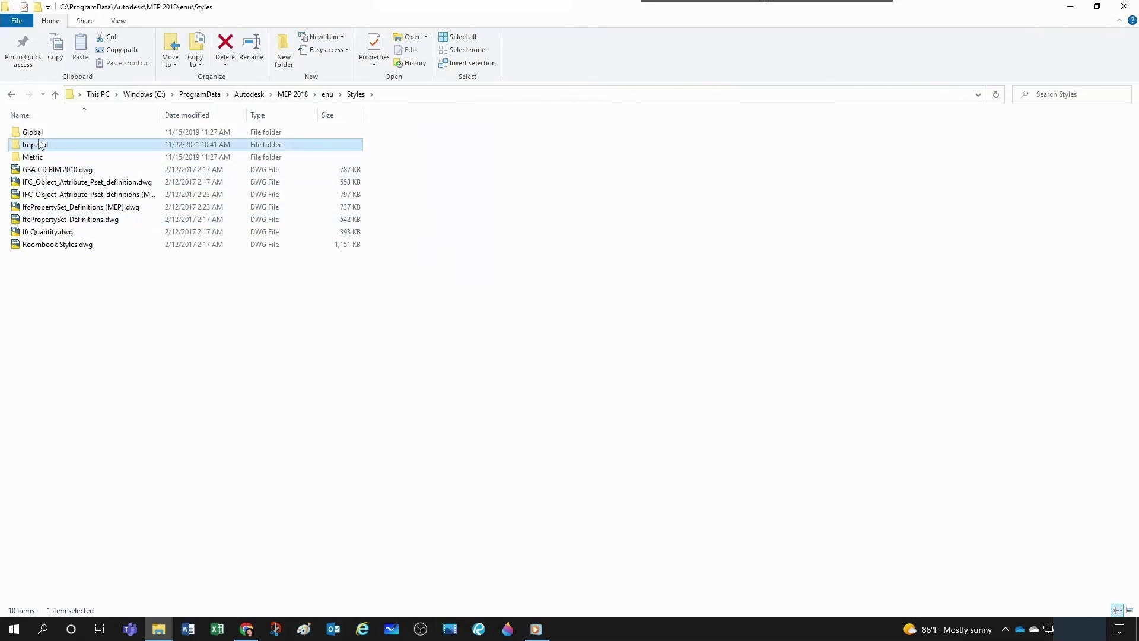
scroll(119, 239, down, 11)
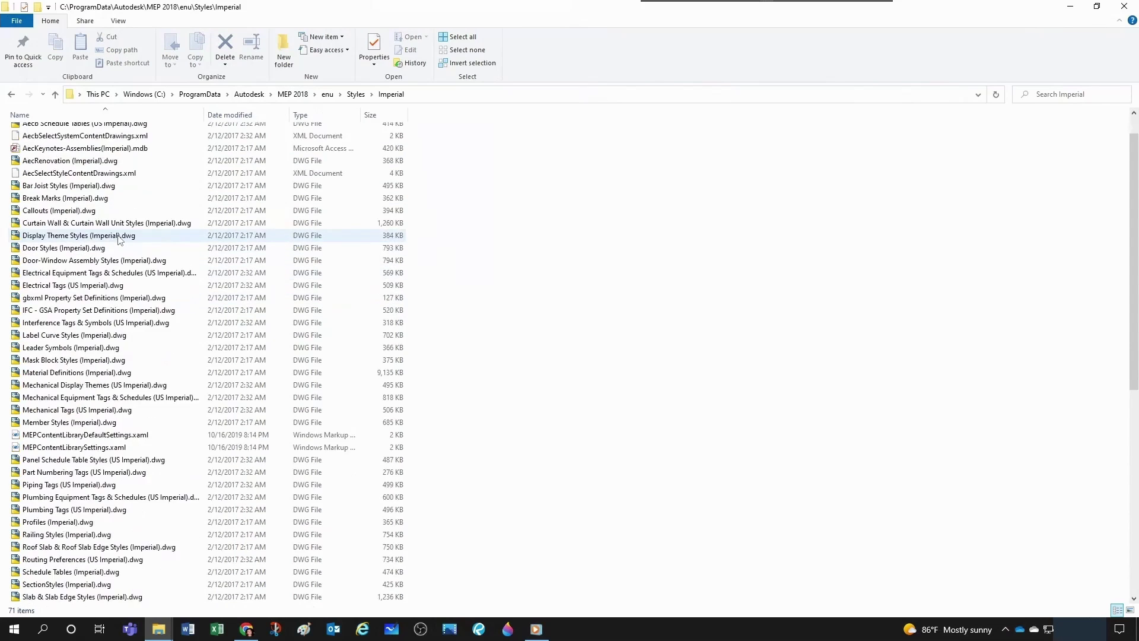
scroll(118, 238, up, 11)
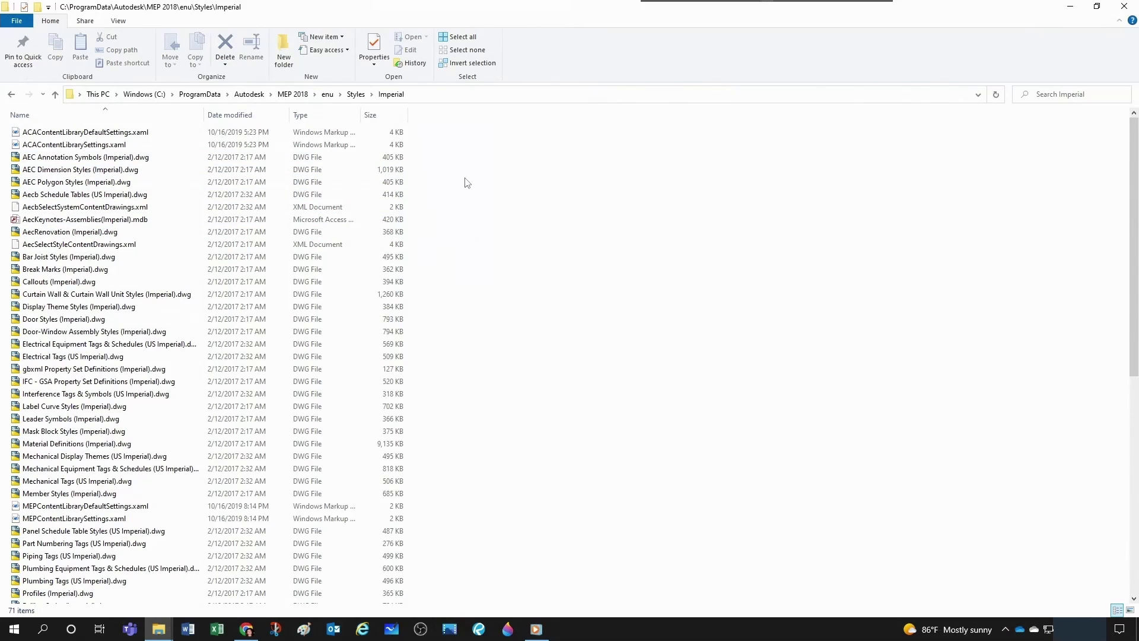
drag(463, 148, 129, 521)
click(524, 319)
key(ctrl+a)
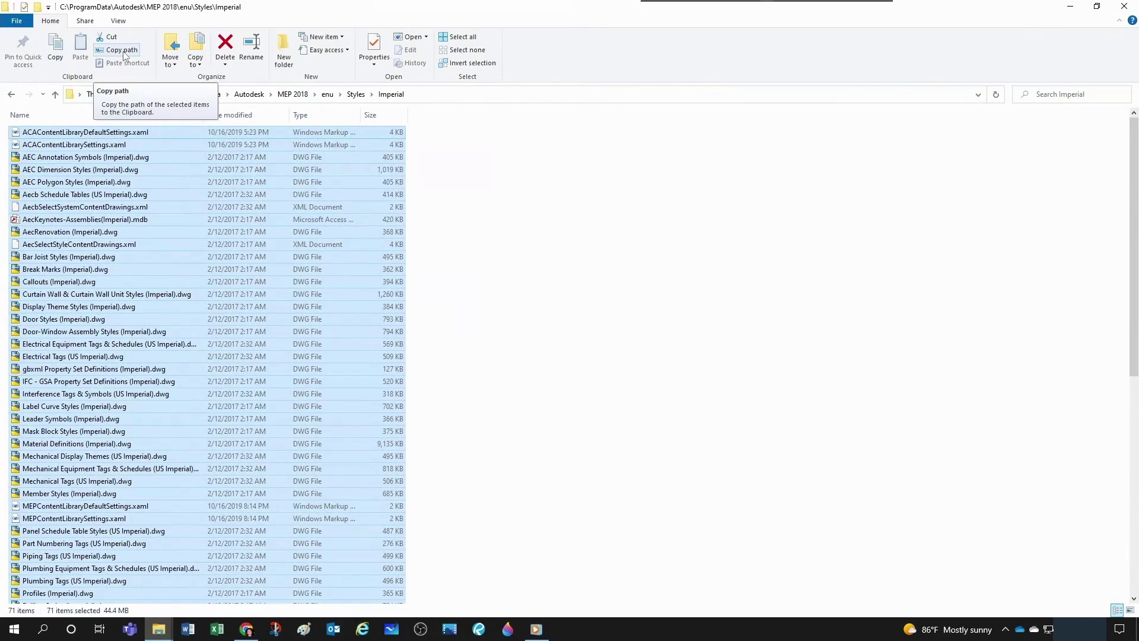
click(710, 363)
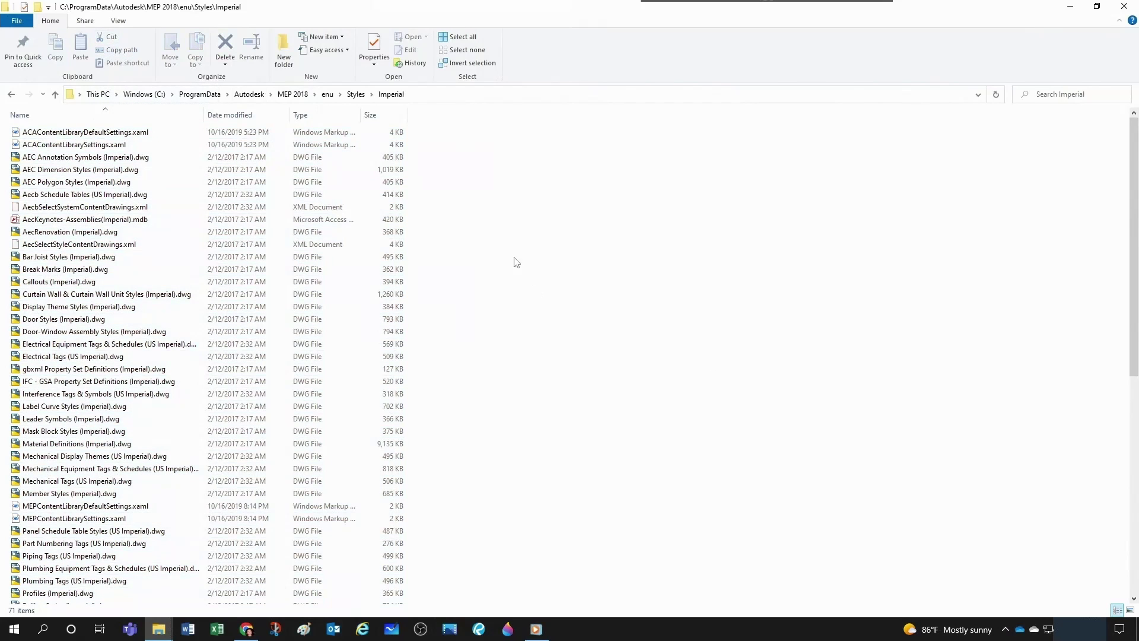
Copy the full paths of all files in the Imperial folder
key(ctrl+a)
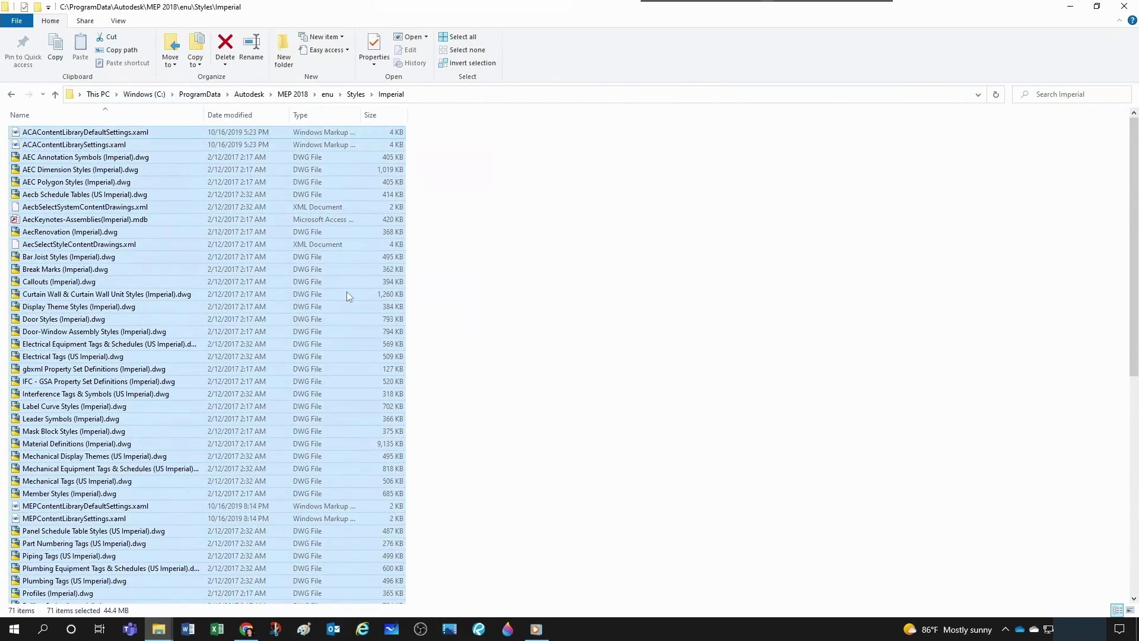
right_click(166, 321)
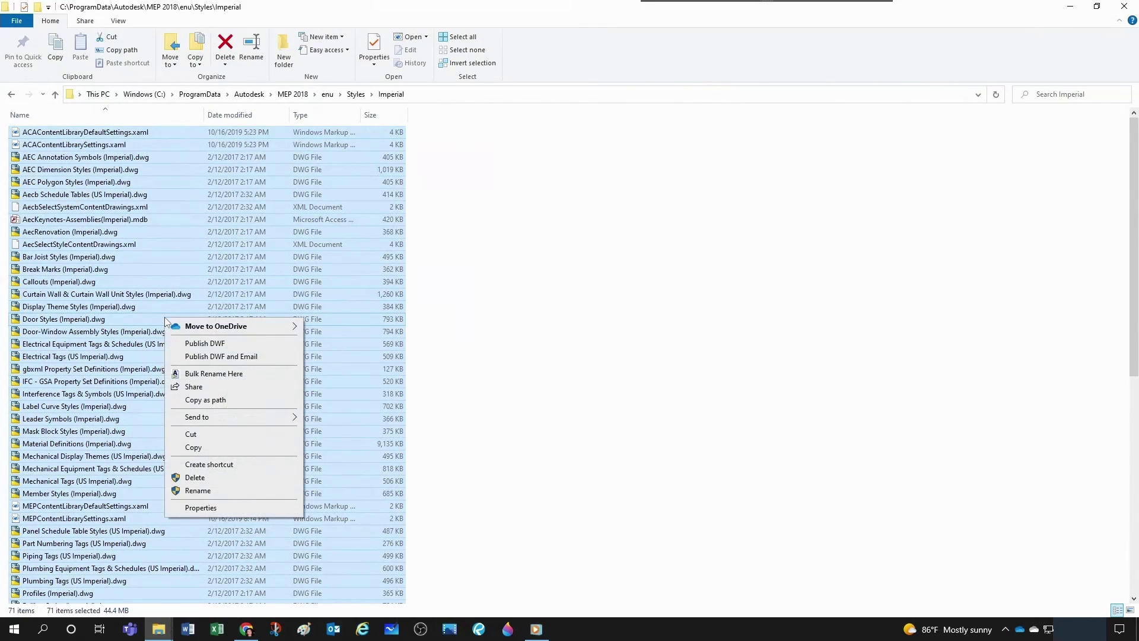
click(218, 401)
click(553, 372)
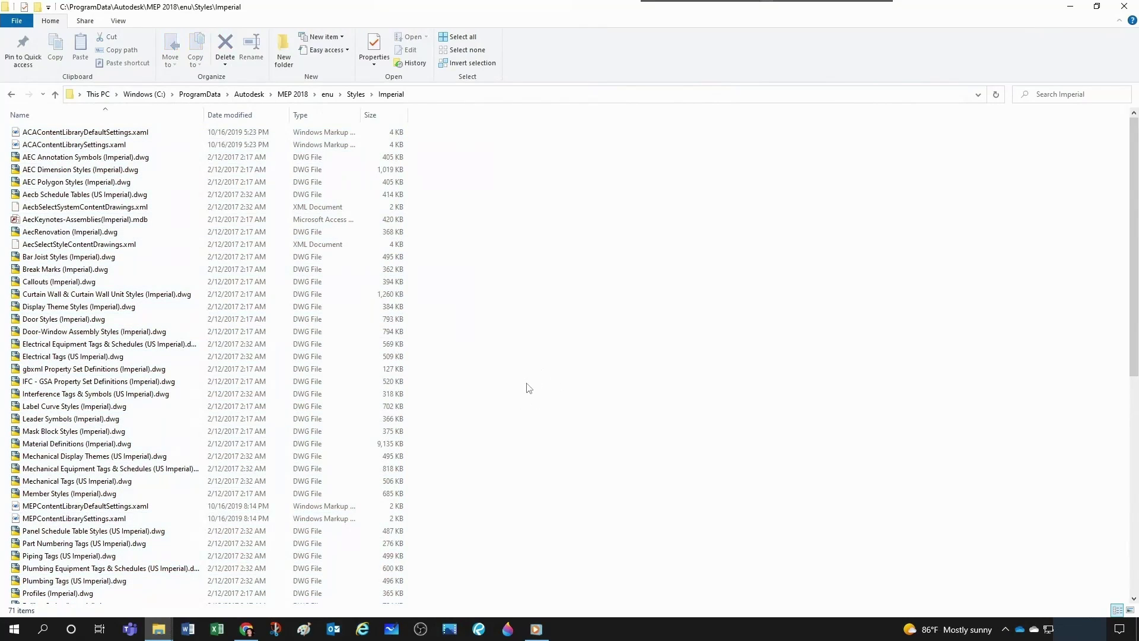
Switch to Excel, paste the file paths starting at cell A1 and fit column A to the text width
click(216, 632)
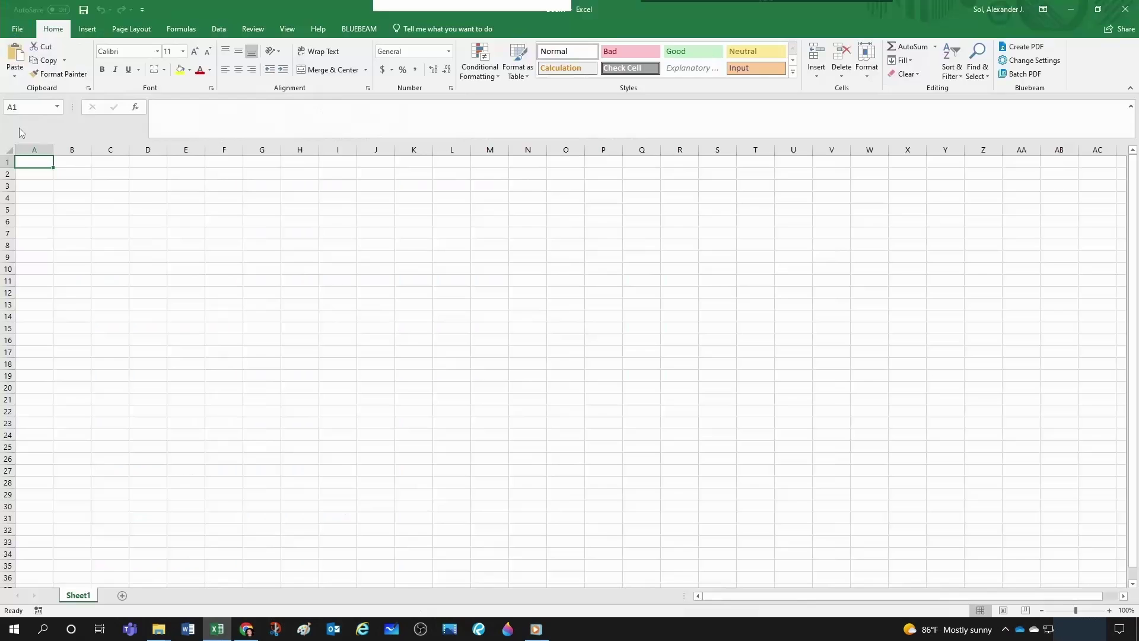
key(ctrl+v)
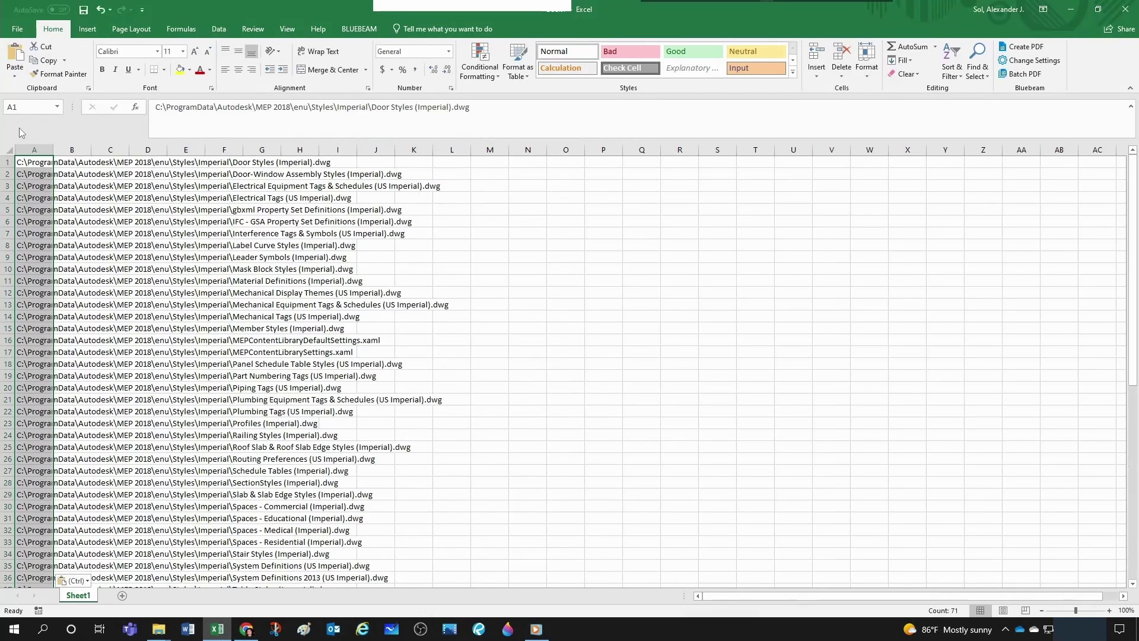
double_click(54, 153)
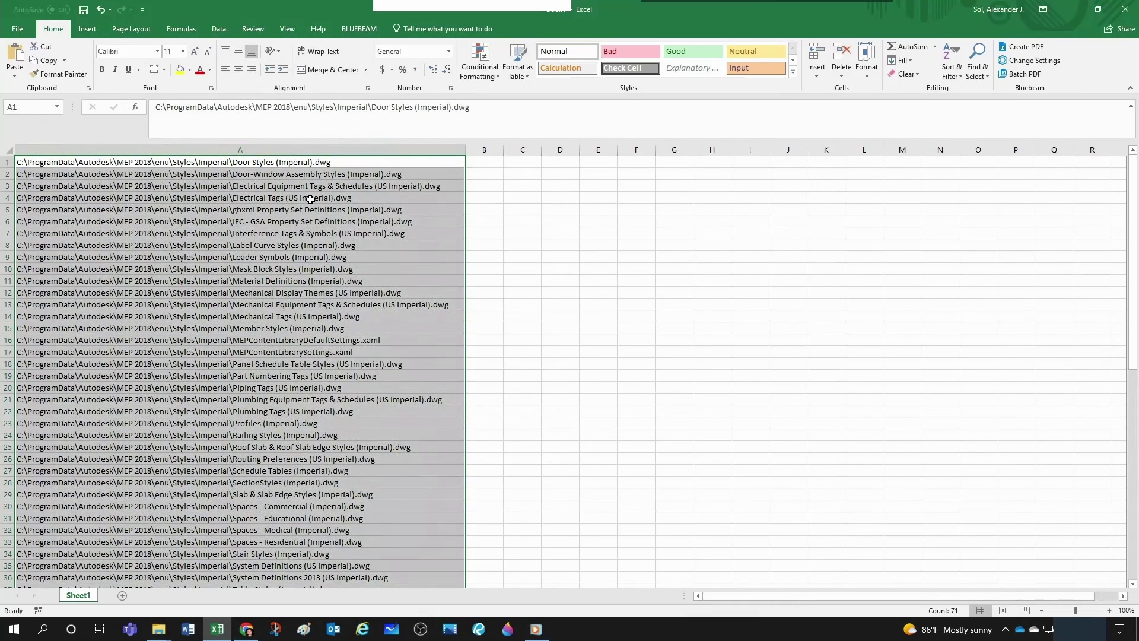
Examine the pasted file paths in column A, going through the first ten rows and back up to A1
drag(311, 200, 289, 164)
click(289, 164)
click(290, 174)
click(291, 186)
click(292, 209)
click(300, 268)
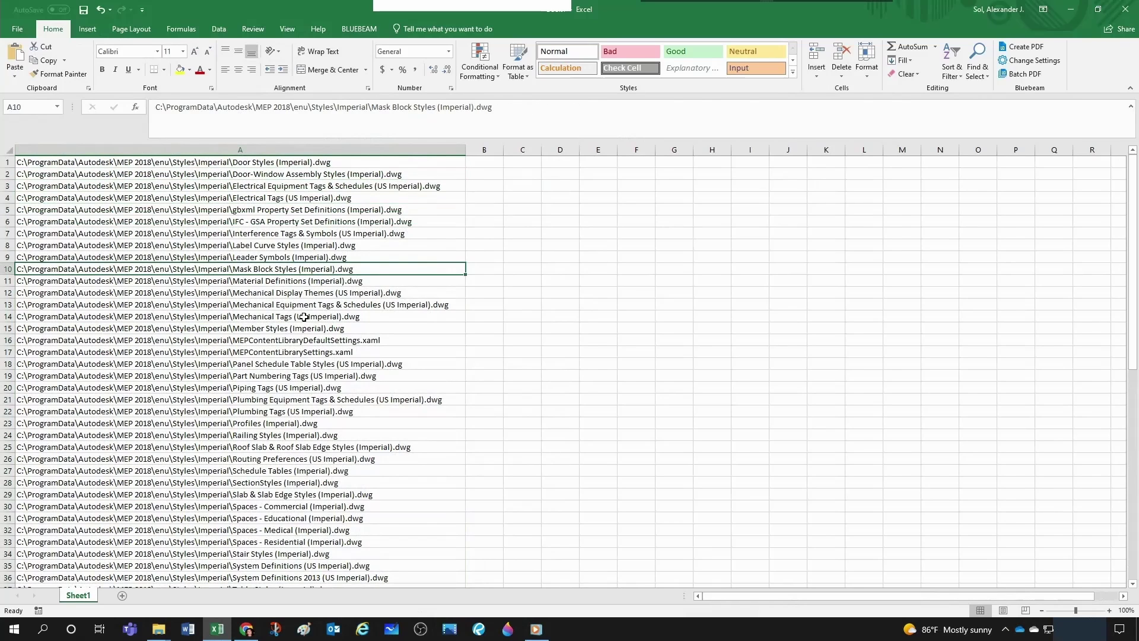
key(Up)
key(Up)
key(Up)
key(Up)
key(Up)
key(Up)
key(Up)
key(Up)
key(Up)
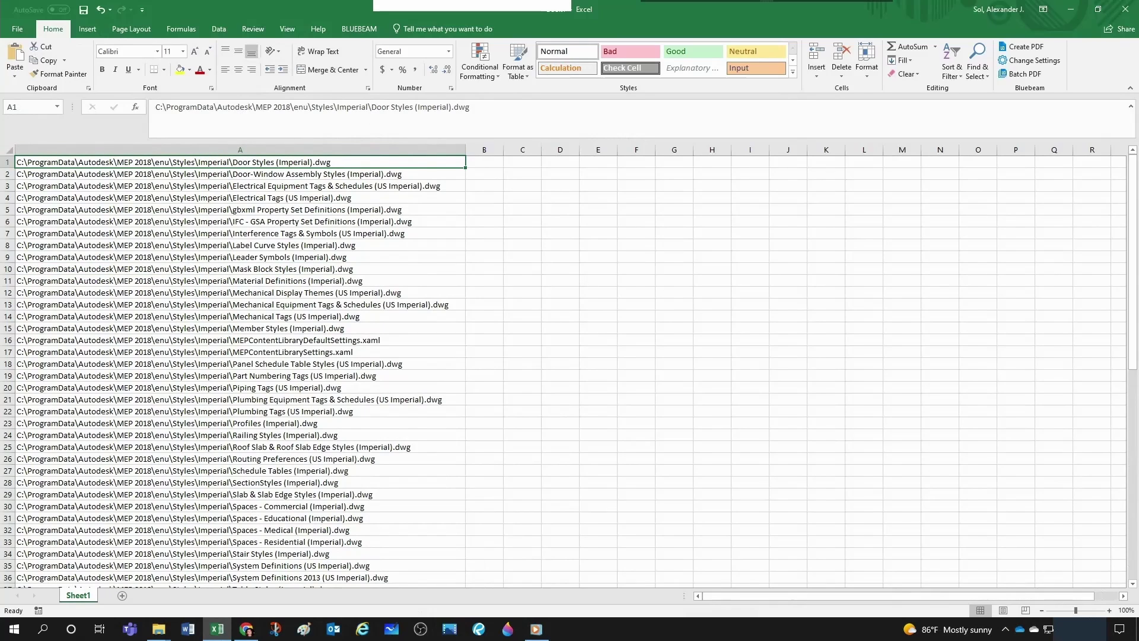
Copy the folder prefix C:\ProgramData\Autodesk\MEP 2018\enu\Styles\Imperial\ from the path in cell A1
click(388, 107)
drag(387, 107, 156, 103)
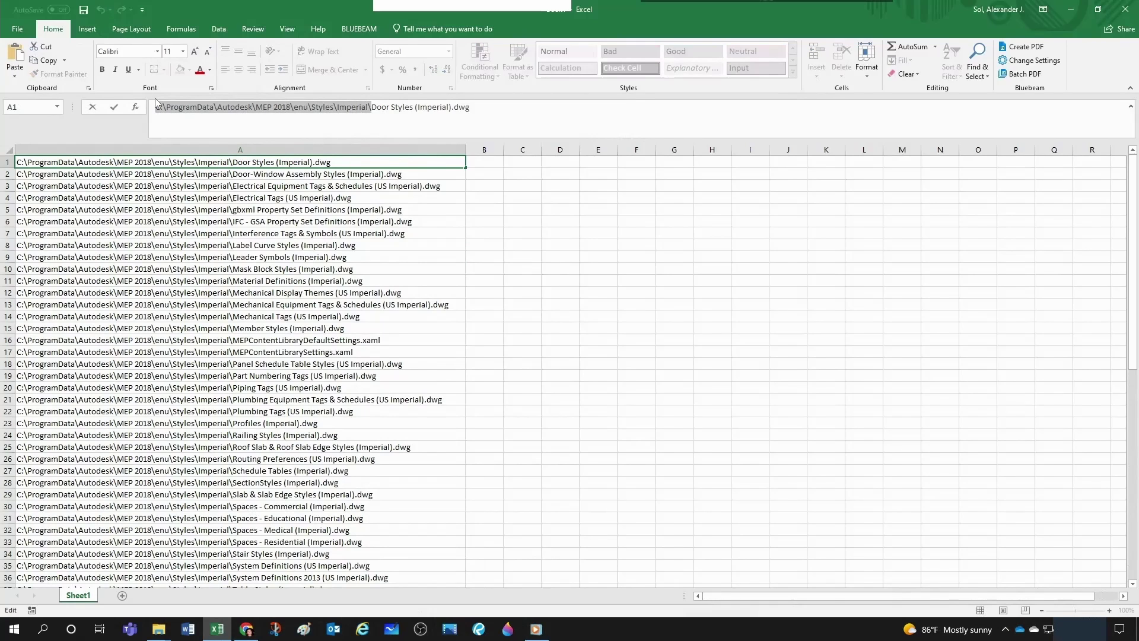
click(381, 244)
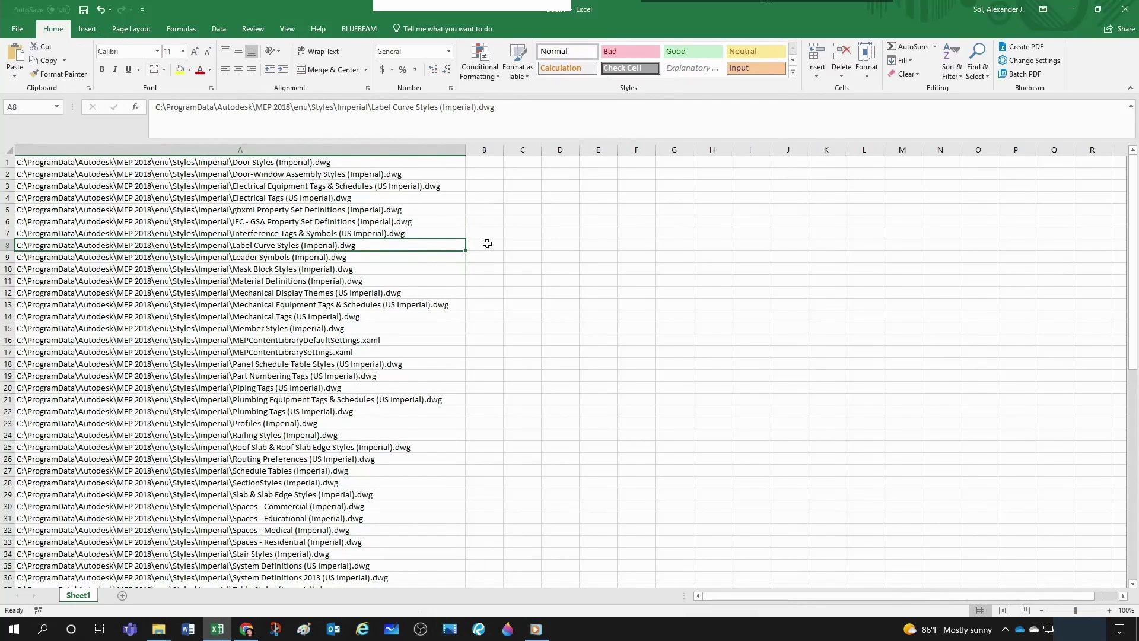
Replace every occurrence of C:\ProgramData\Autodesk\MEP 2018\enu\Styles\Imperial\ in the sheet with nothing
key(ctrl+h)
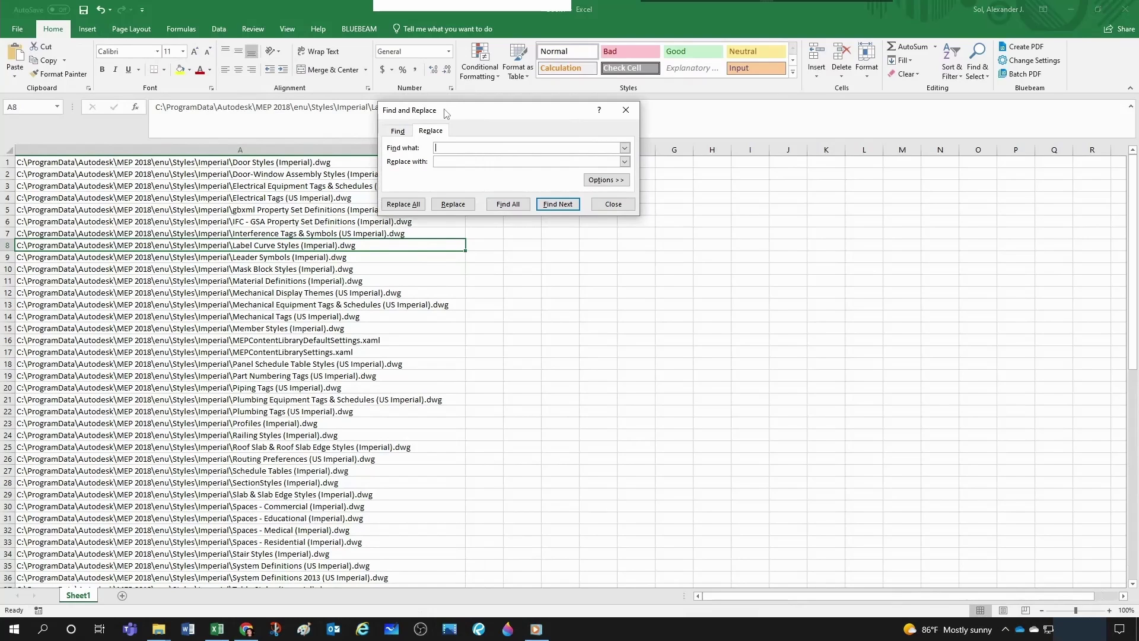
drag(453, 111, 456, 144)
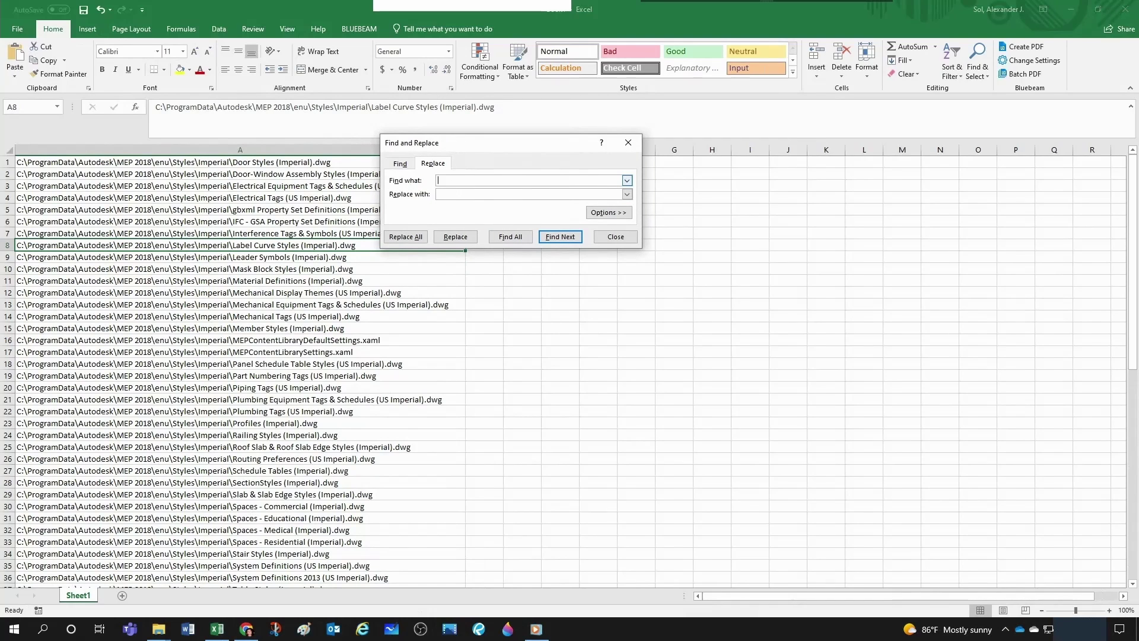
key(ctrl+v)
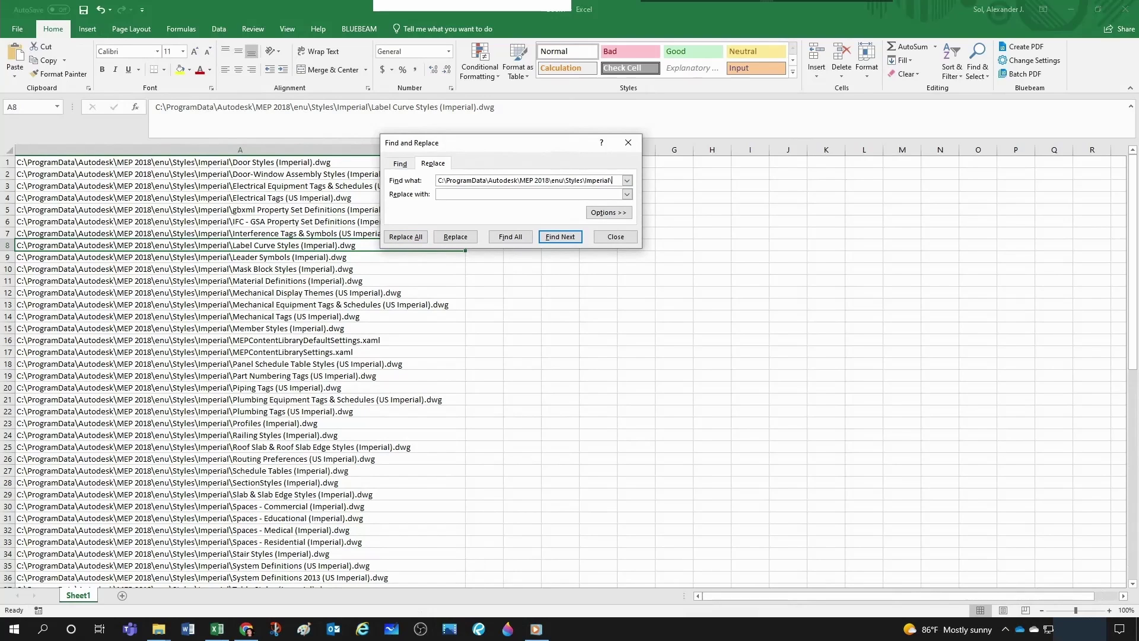
click(405, 237)
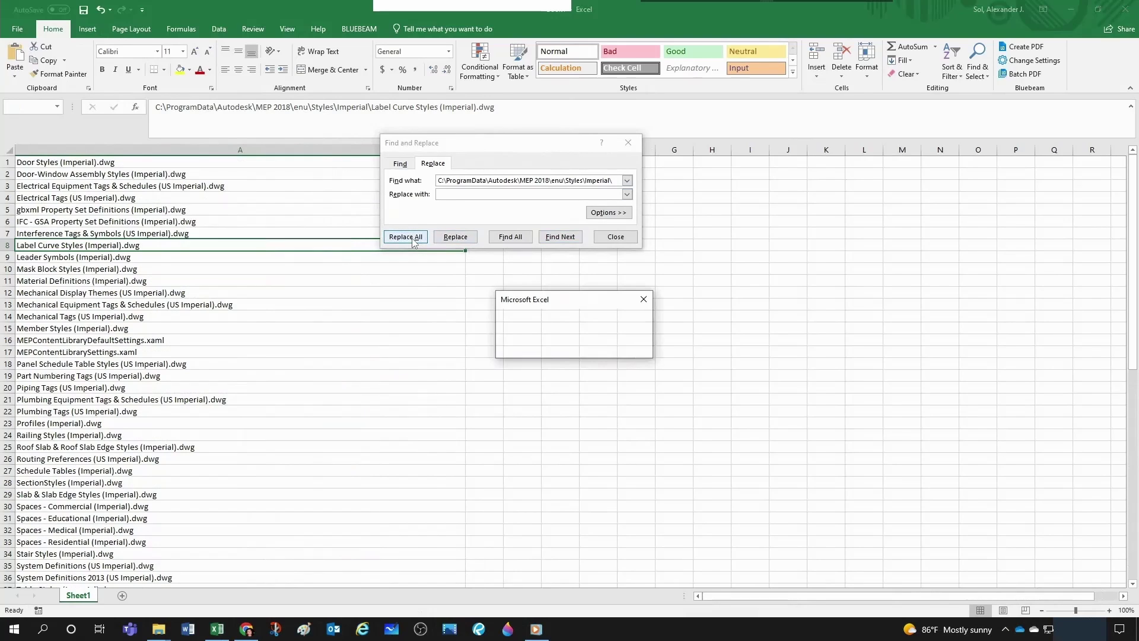
click(578, 351)
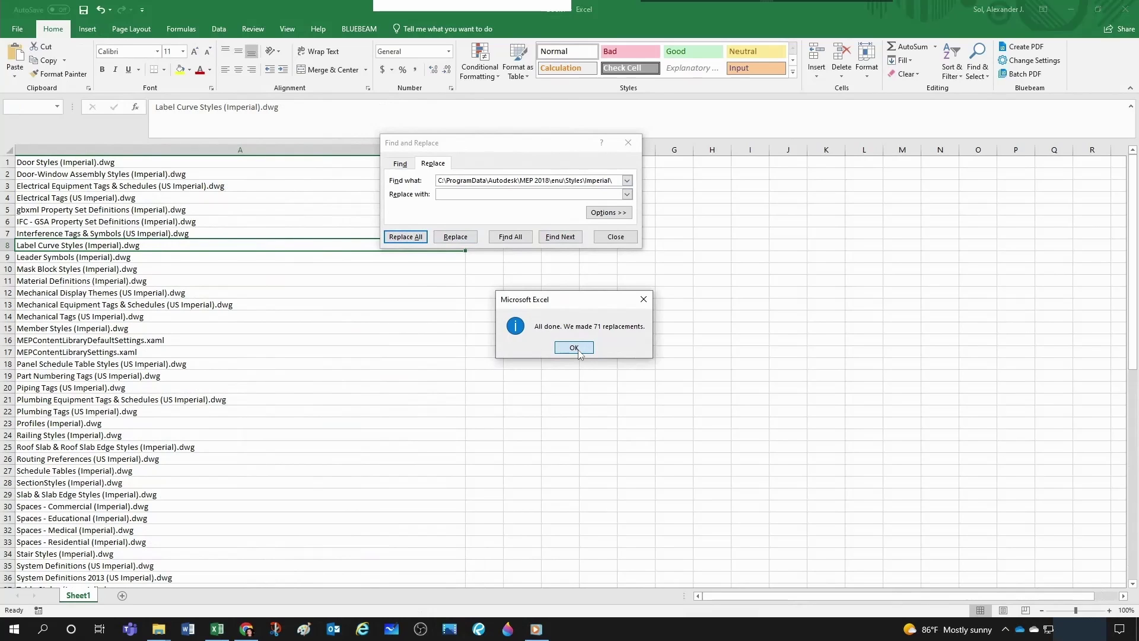
click(508, 331)
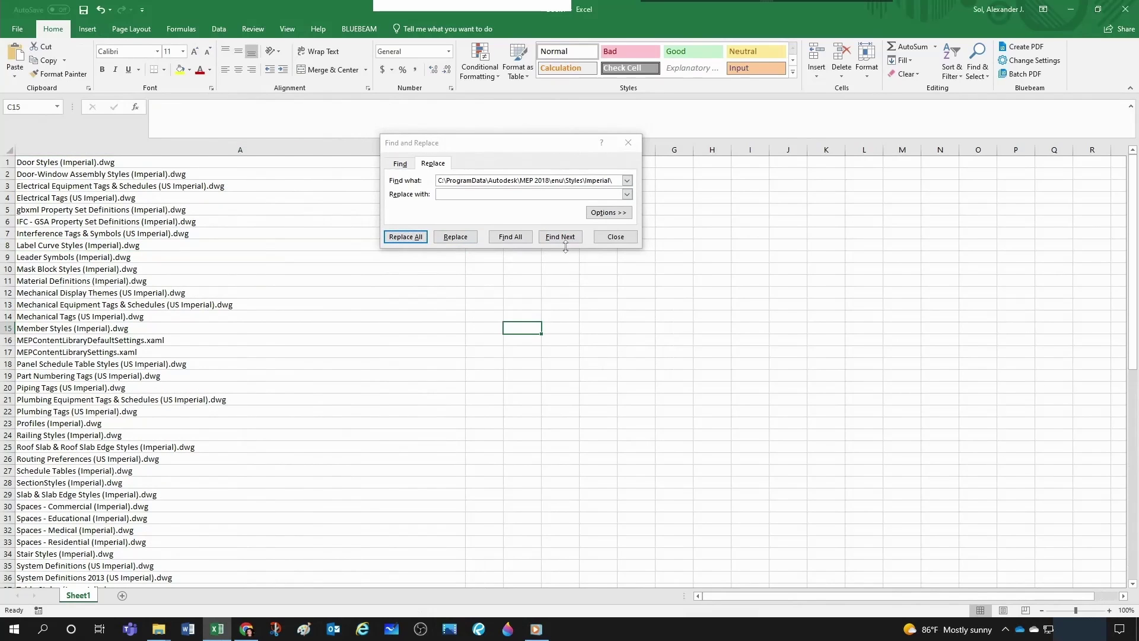
click(603, 240)
Review the shortened file names in several rows of column A
click(226, 268)
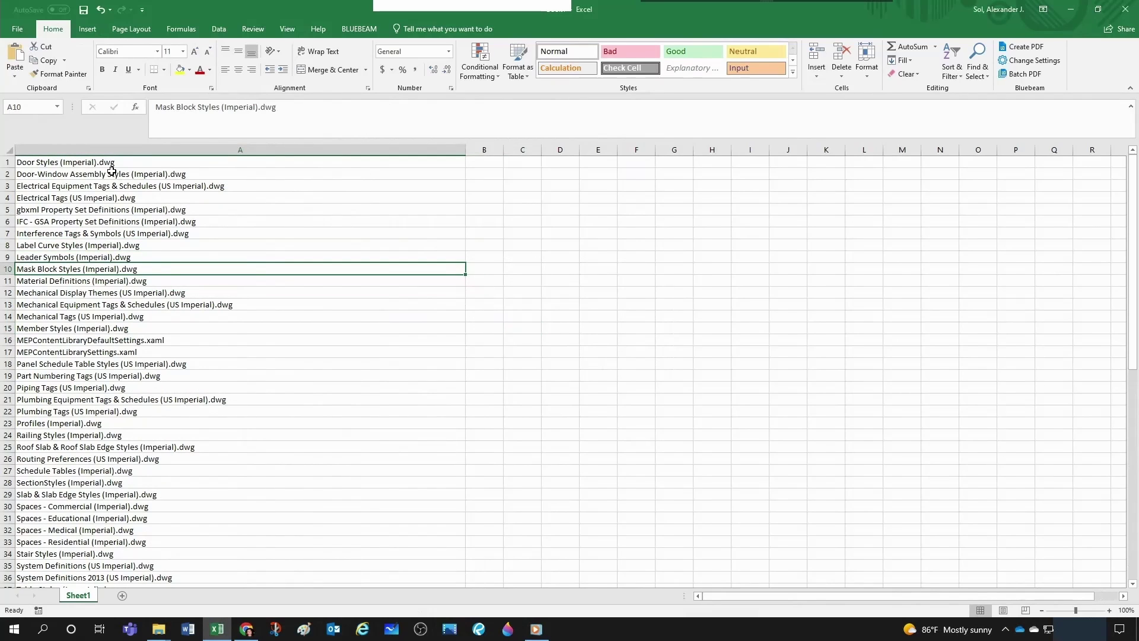
click(111, 181)
click(112, 233)
click(113, 280)
click(116, 342)
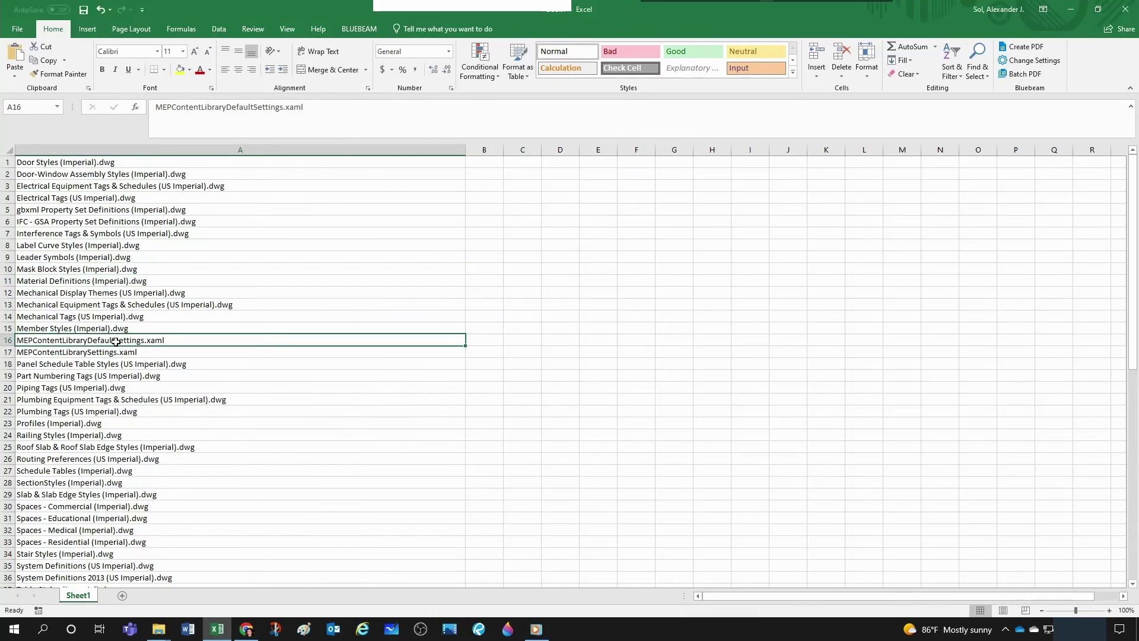
click(636, 328)
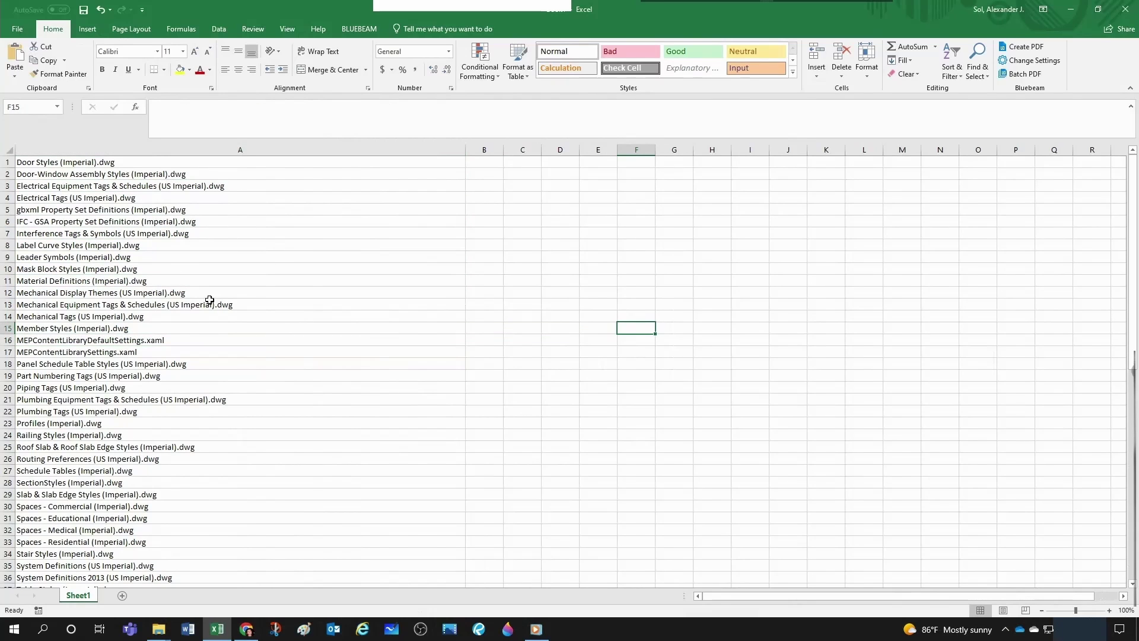
Switch back to File Explorer and copy the Imperial folder's address
key(alt+Tab)
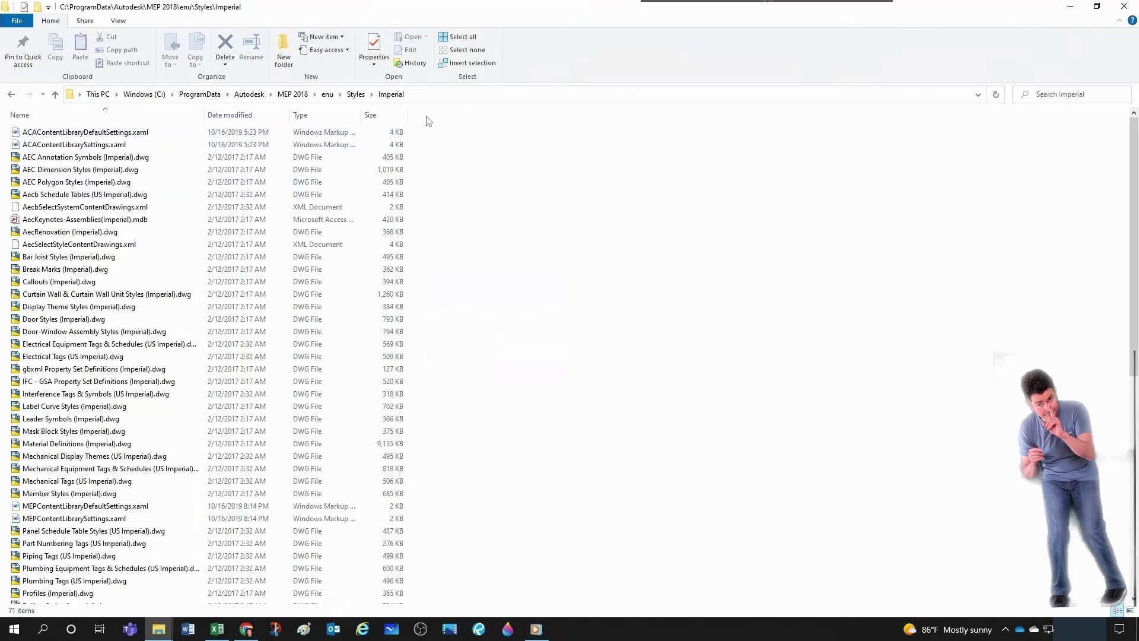
click(424, 96)
right_click(255, 94)
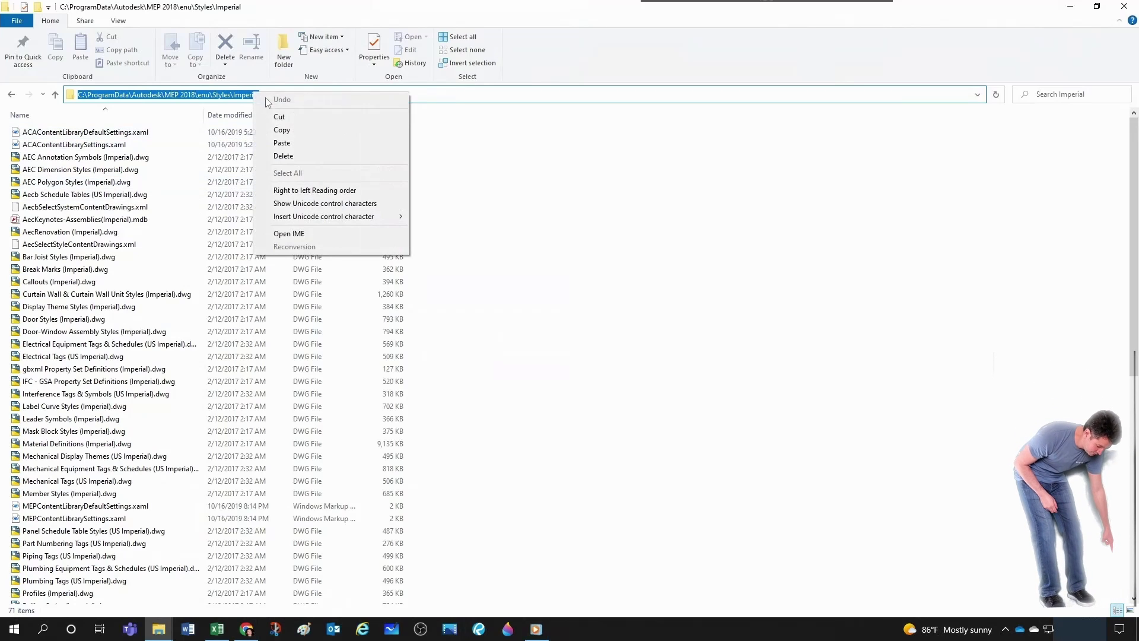
click(282, 131)
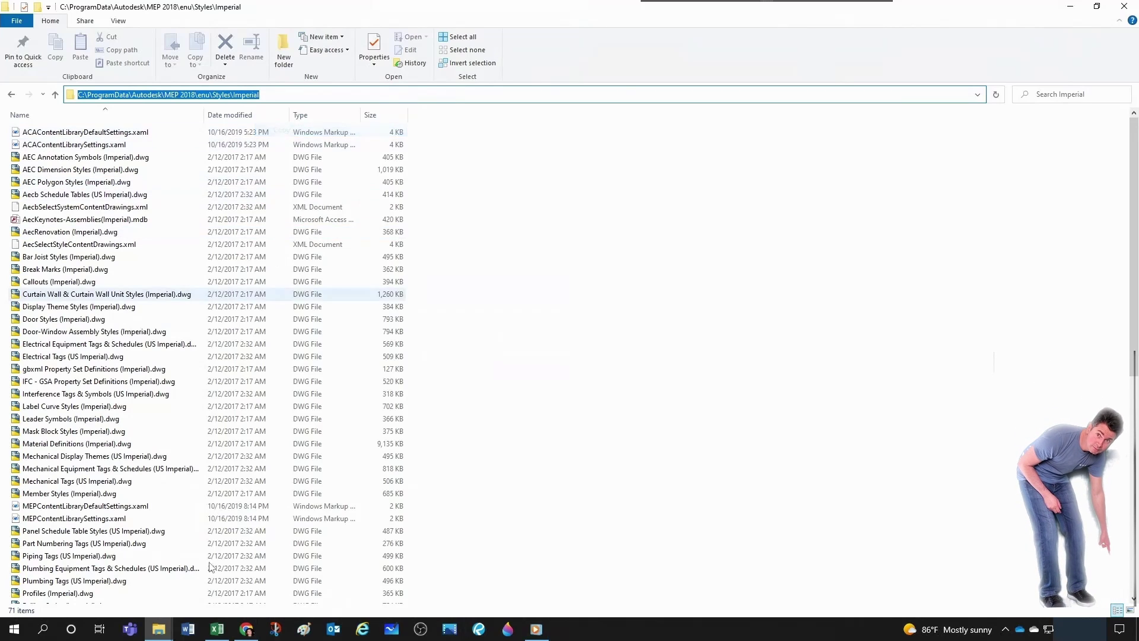
Switch to Chrome and load the copied folder path C:\ProgramData\Autodesk\MEP 2018\enu\Styles\Imperial as a web page
click(246, 629)
click(221, 31)
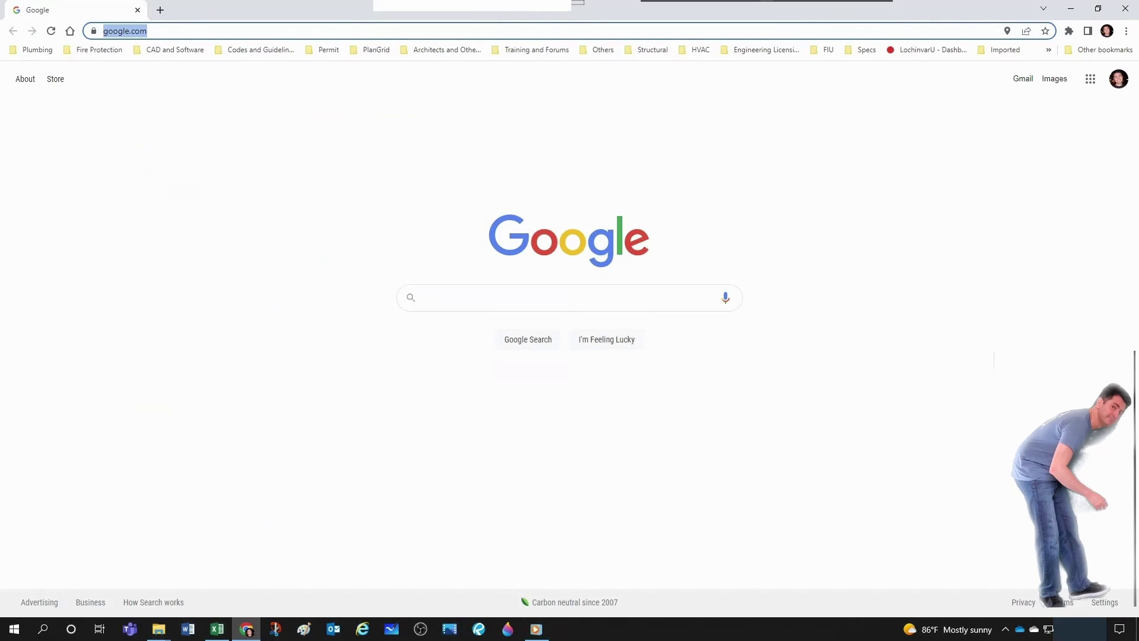
key(ctrl+v)
key(Return)
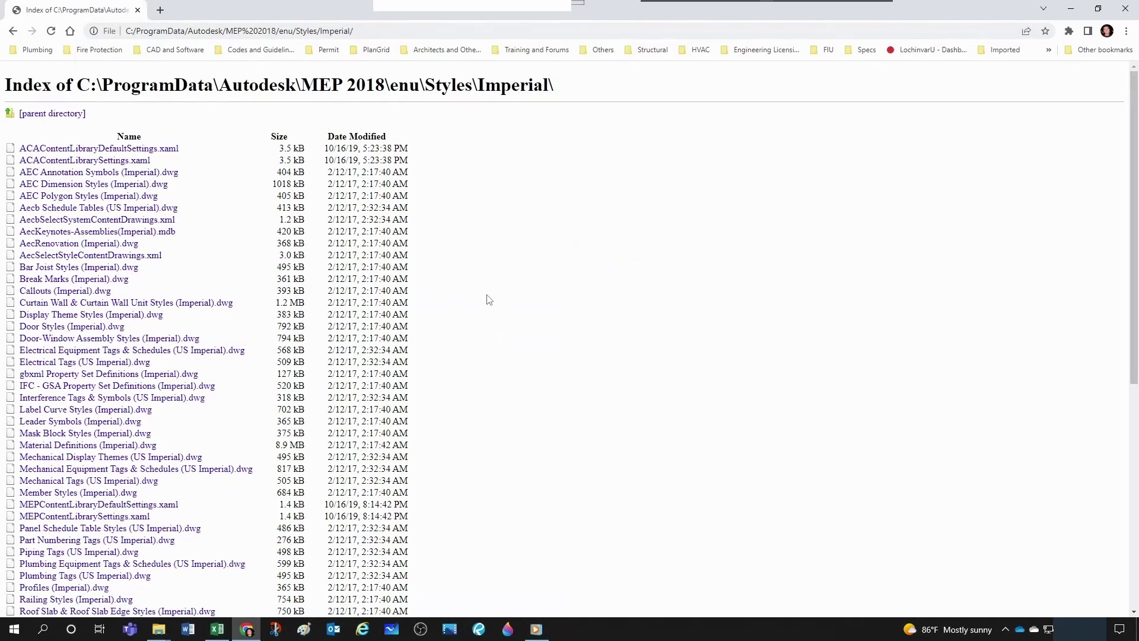
Copy the entire folder index page and paste it into the blank Excel sheet at cell A1
key(ctrl+a)
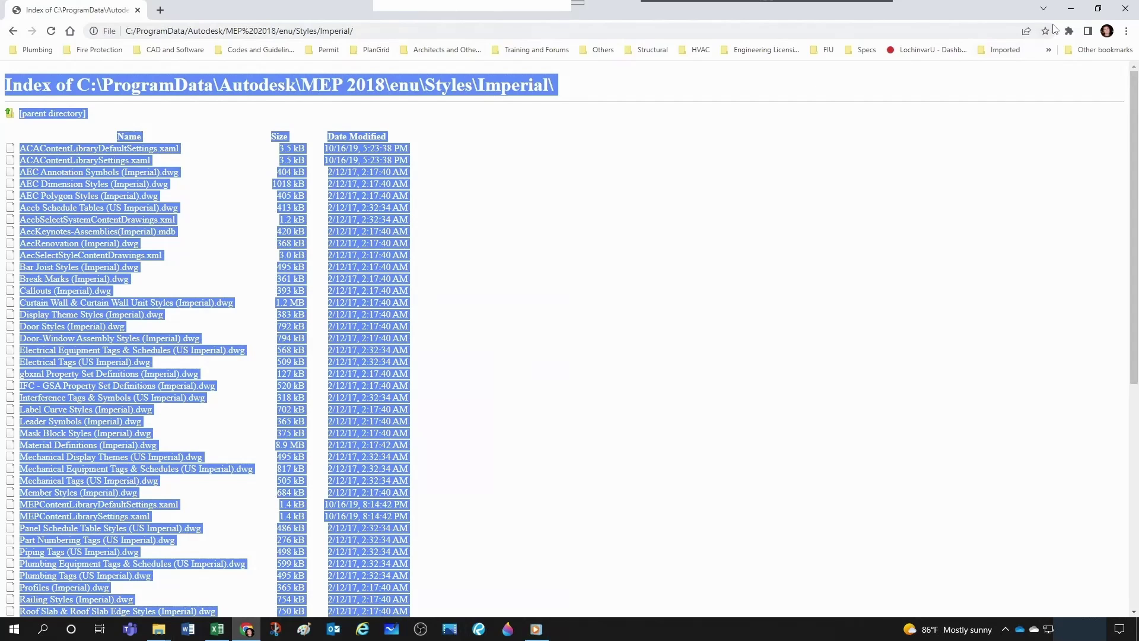
key(alt+Tab)
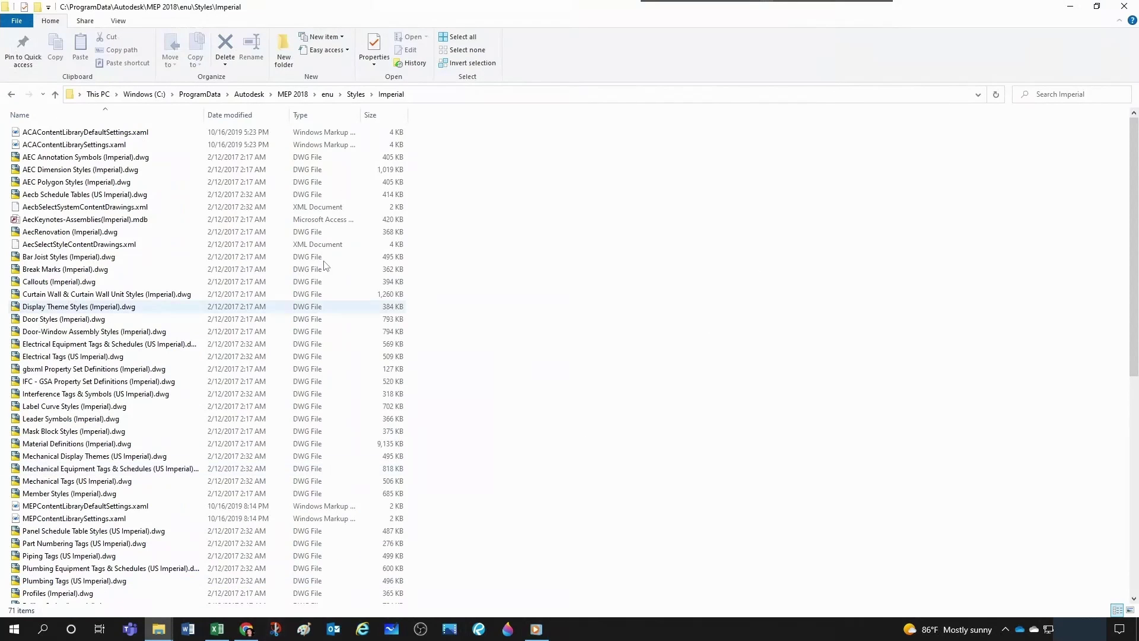
click(221, 628)
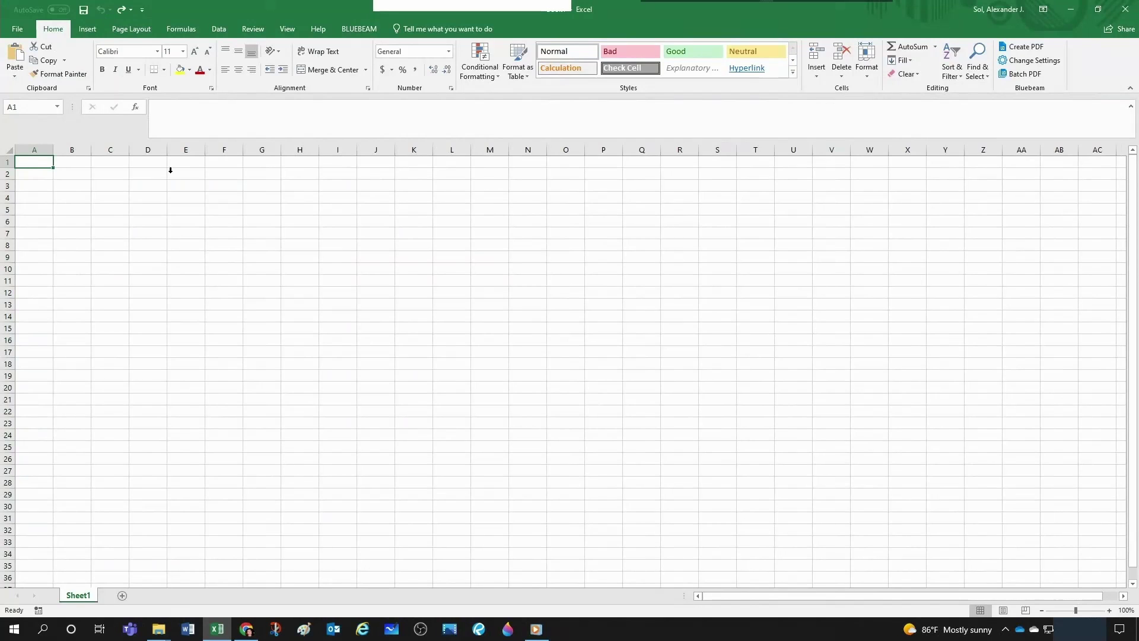
key(ctrl+v)
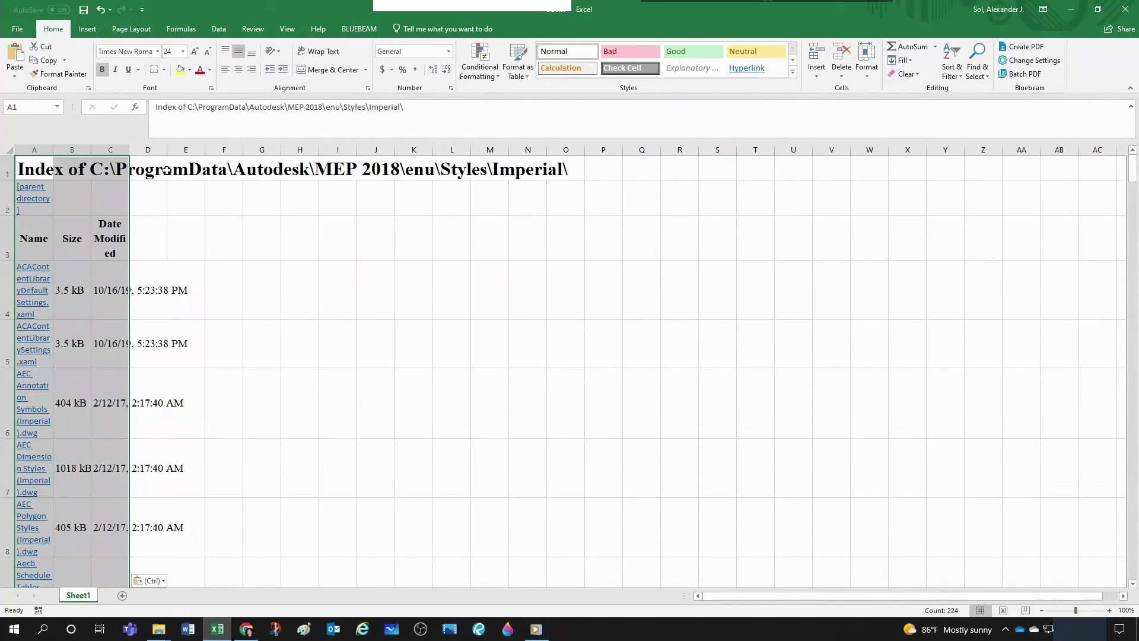
Widen column A to fit its contents and look over the pasted folder index
double_click(53, 150)
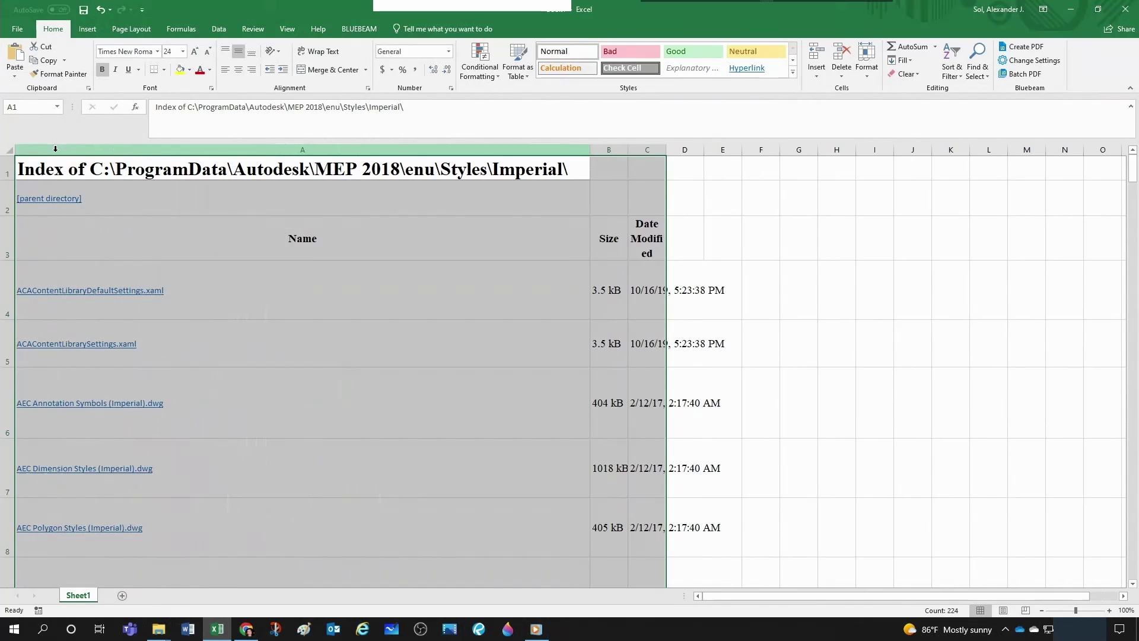
scroll(417, 297, down, 8)
scroll(419, 297, up, 7)
scroll(419, 297, up, 1)
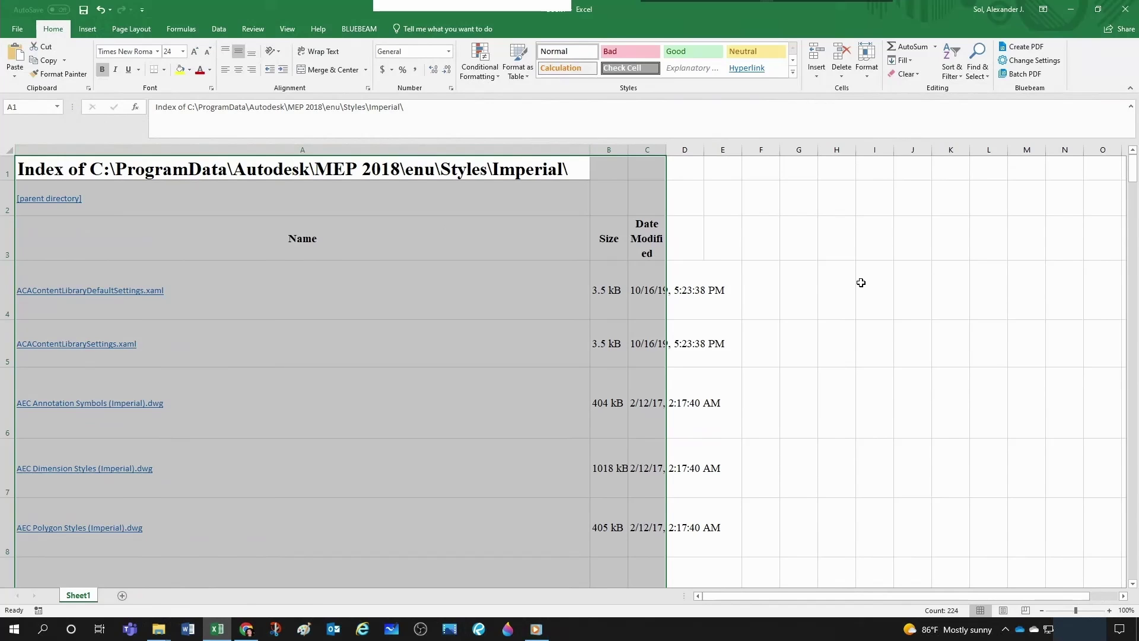
click(799, 237)
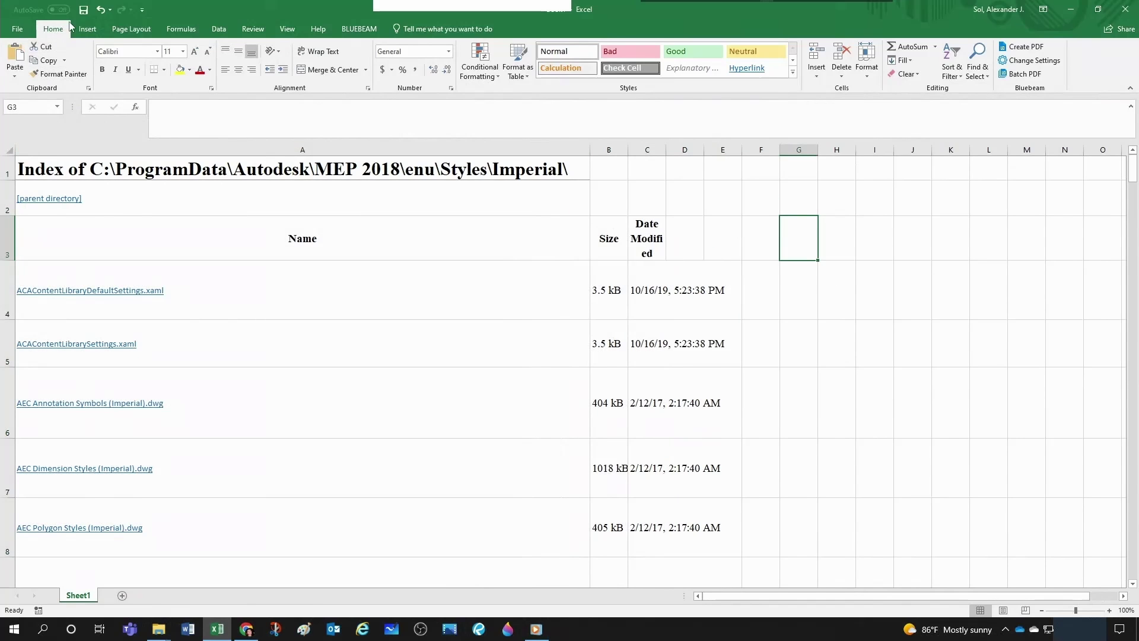
Undo the column resize and the formatted paste, and paste the folder index again at cell A1 matching destination formatting
click(98, 14)
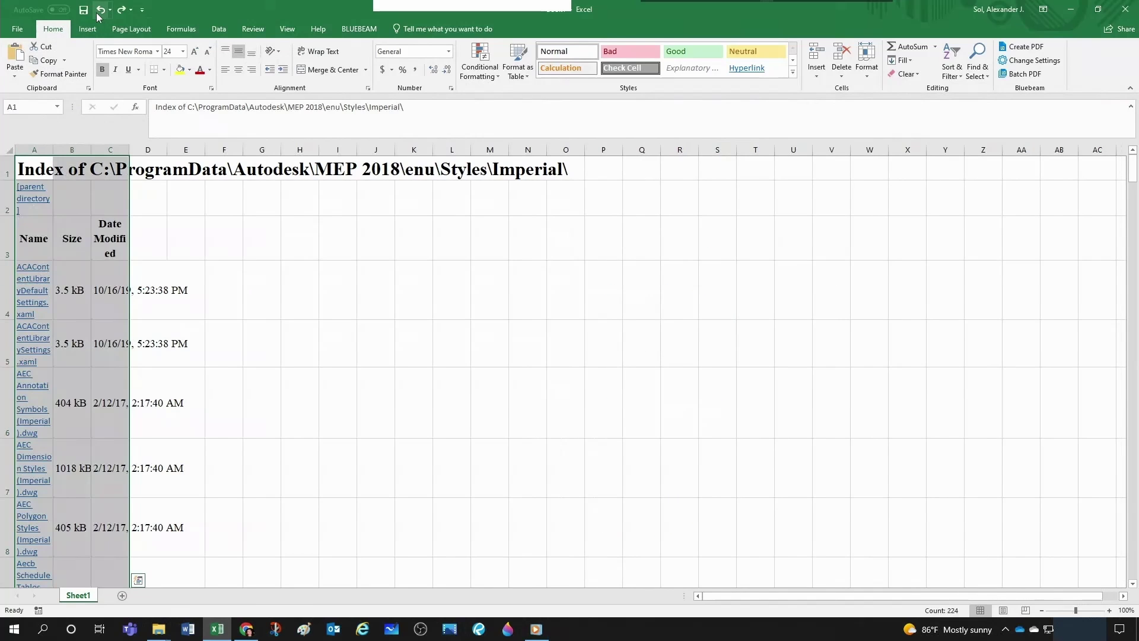
click(98, 14)
right_click(41, 168)
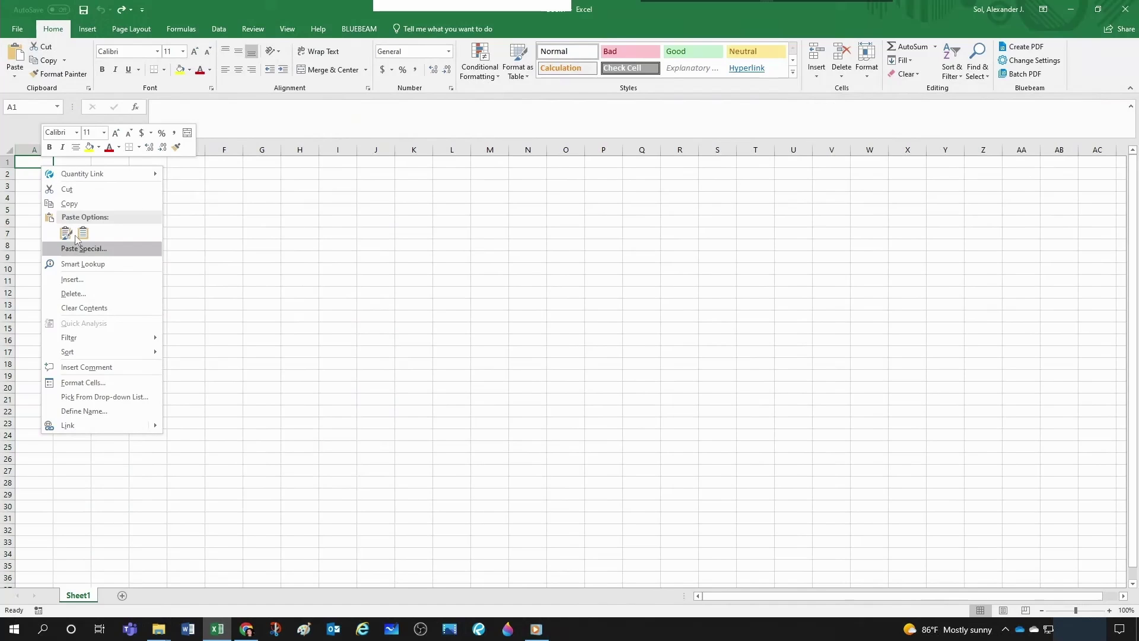
click(84, 233)
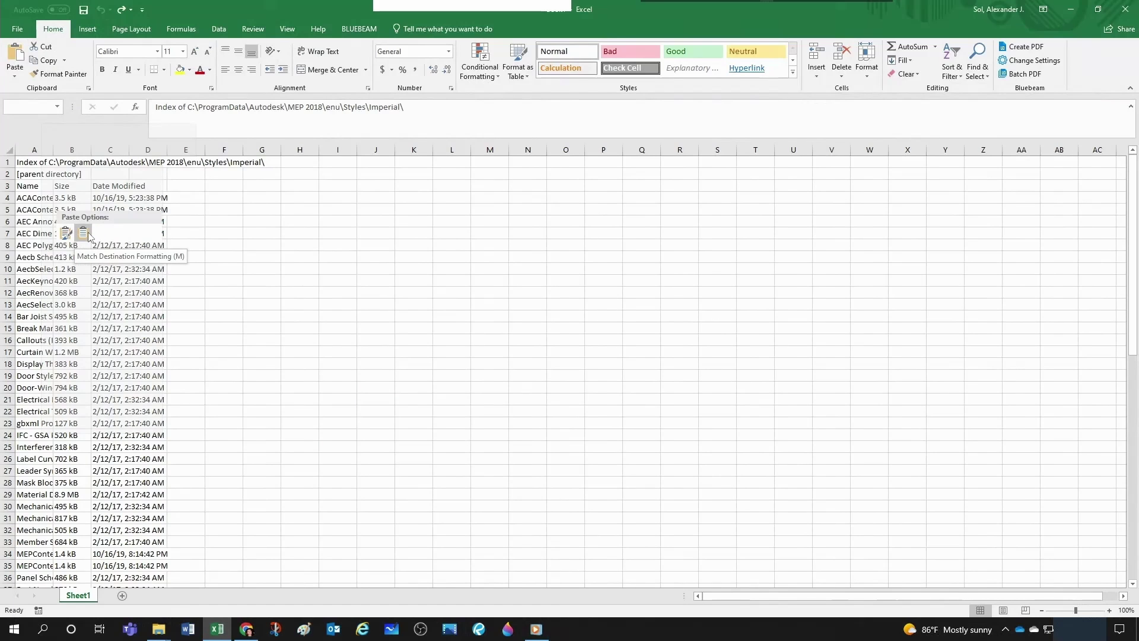
Autofit the widths of columns A, B and C to the file names, sizes and modified dates
double_click(54, 149)
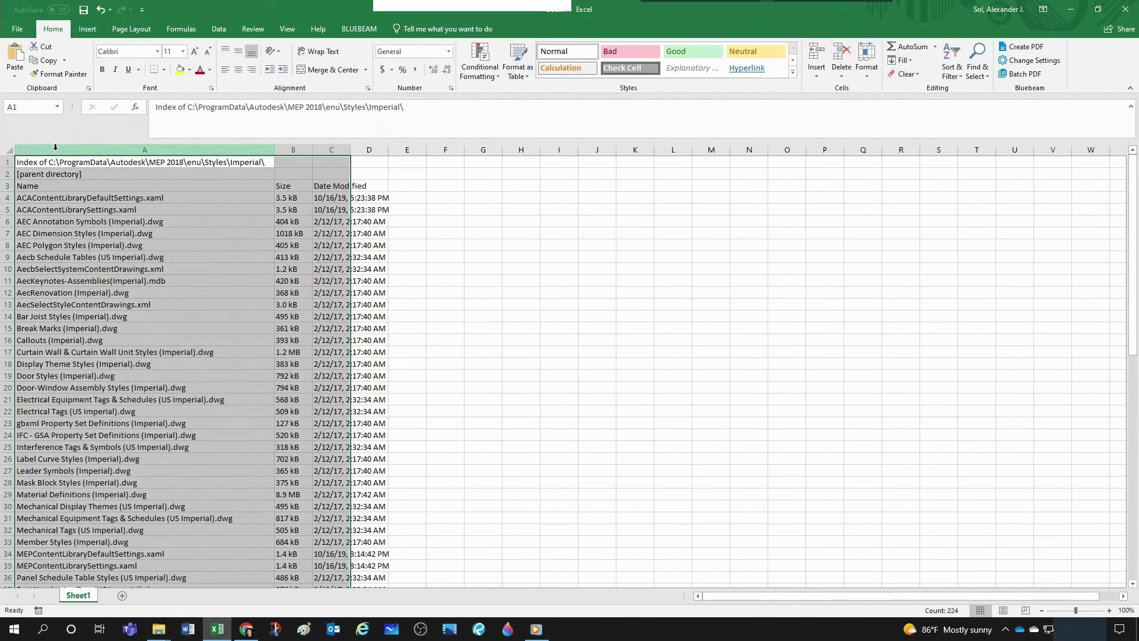
double_click(314, 149)
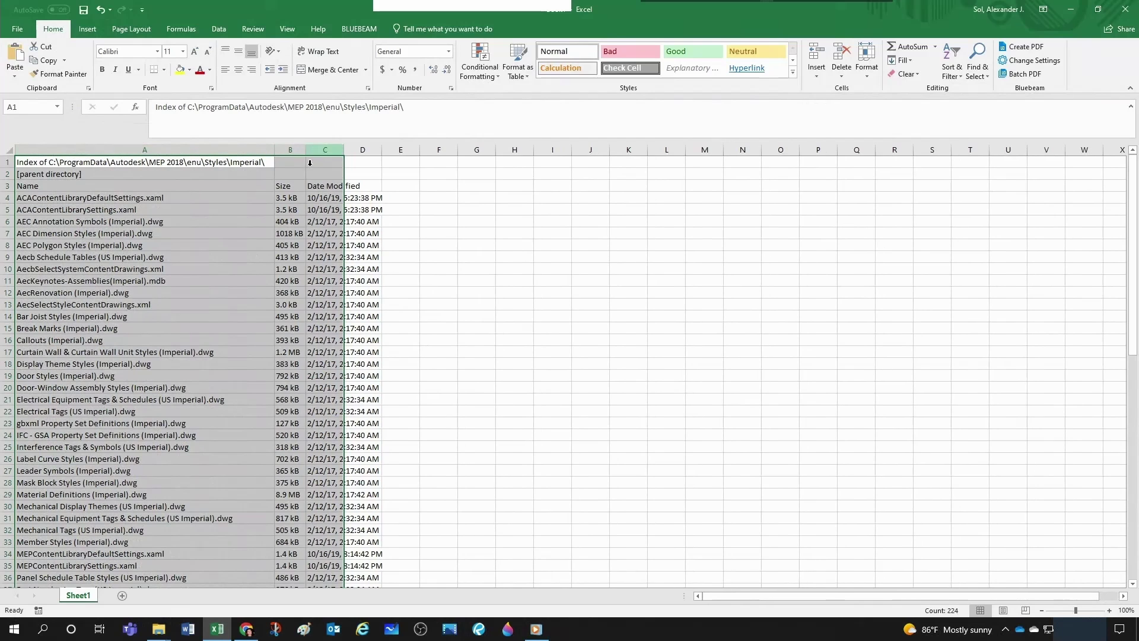
click(477, 232)
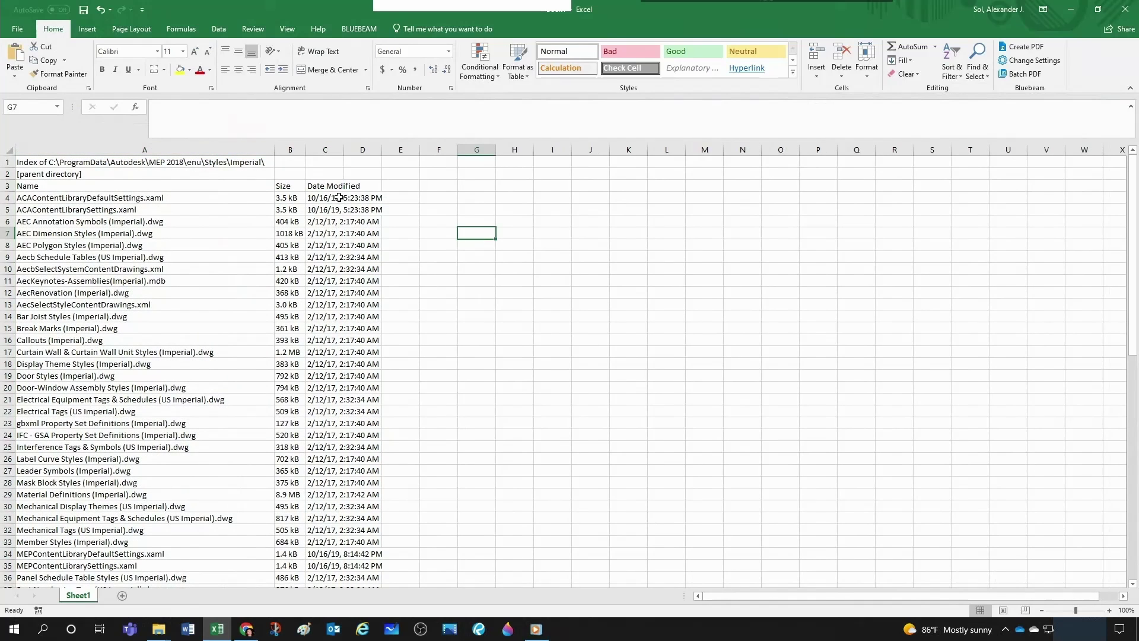
double_click(344, 150)
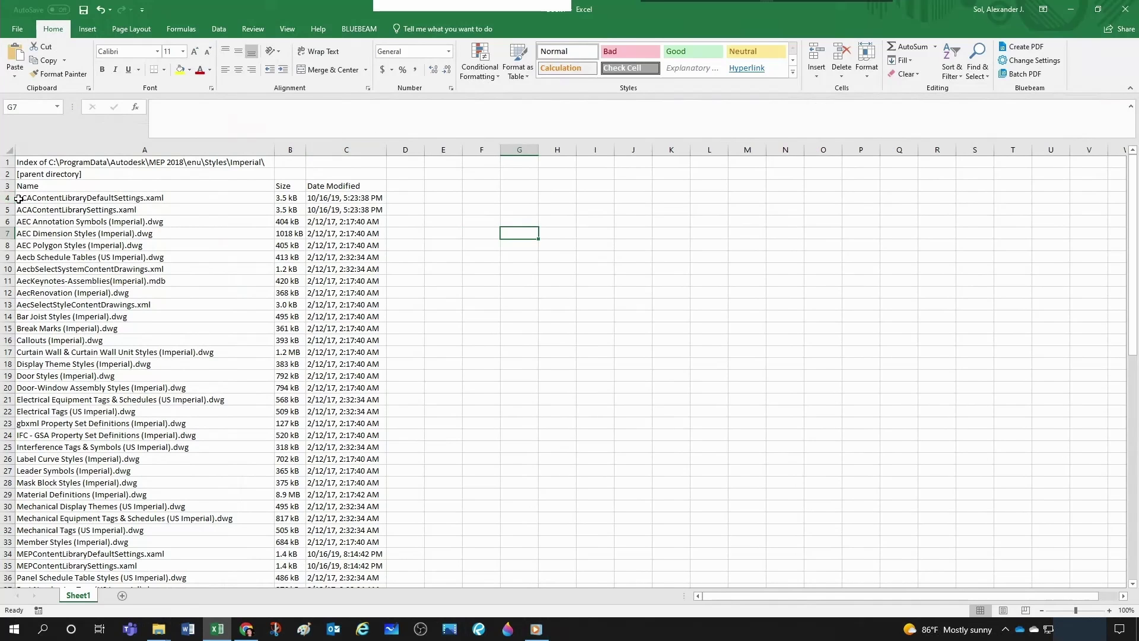
Review the full pasted file list and examine the file extensions in column A around rows 9 and 10
scroll(86, 308, down, 1)
scroll(87, 308, down, 14)
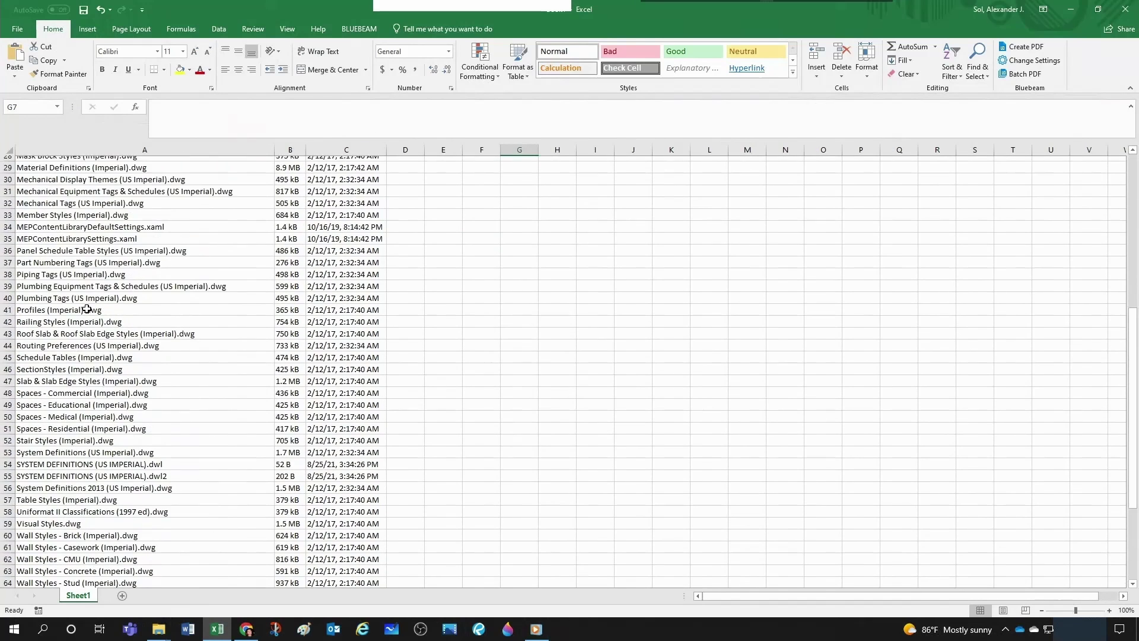
scroll(95, 308, up, 7)
scroll(98, 308, up, 8)
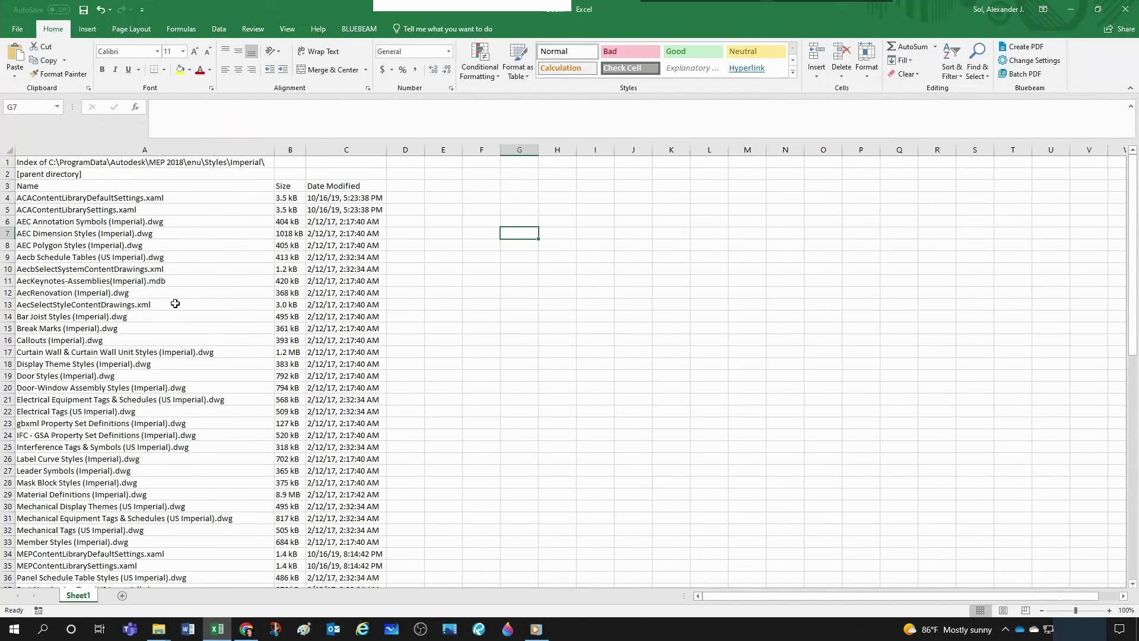
click(661, 402)
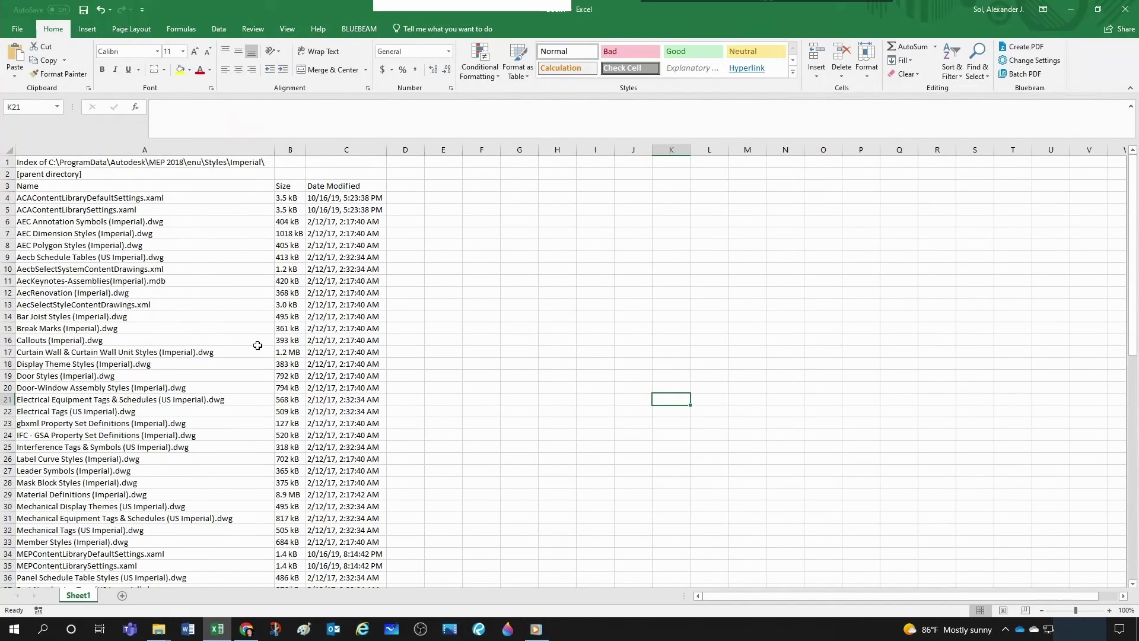
click(164, 271)
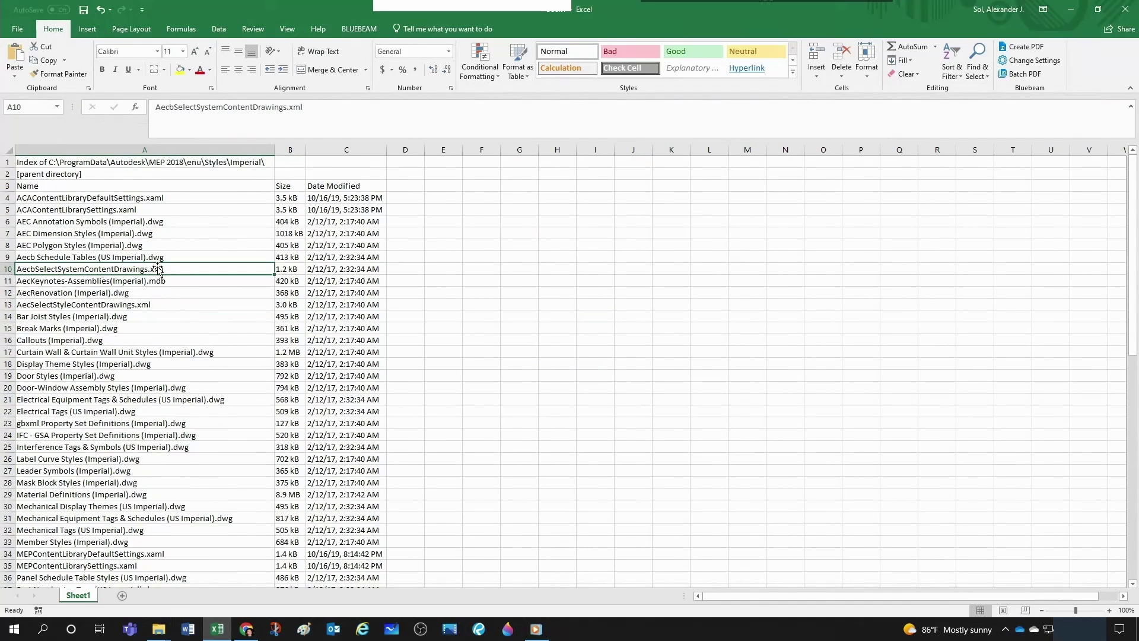
click(158, 258)
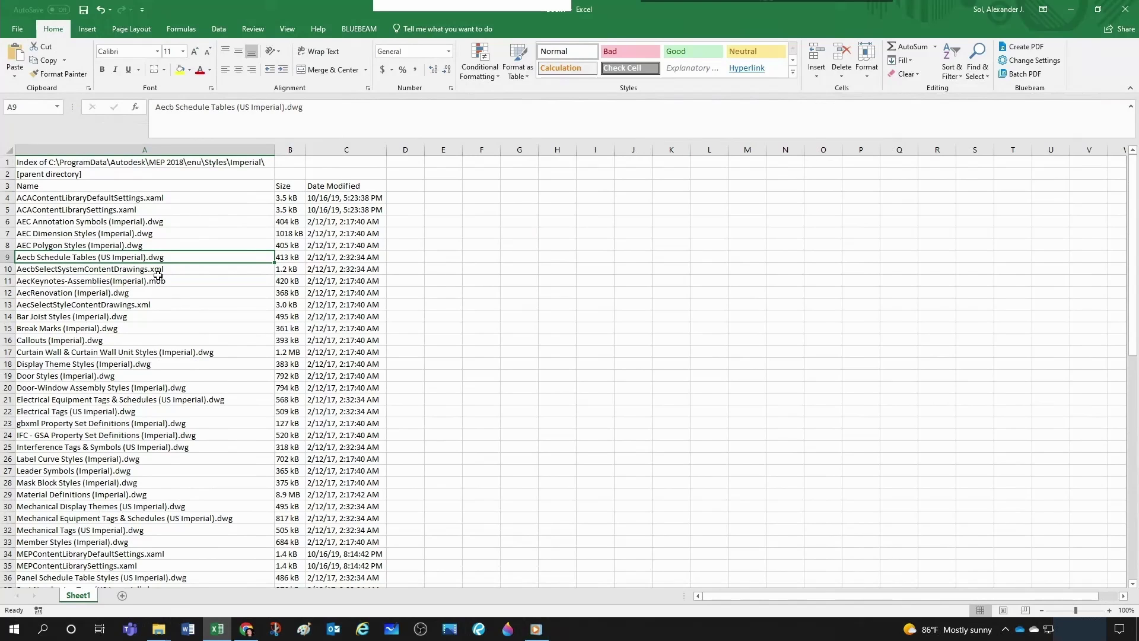
click(162, 271)
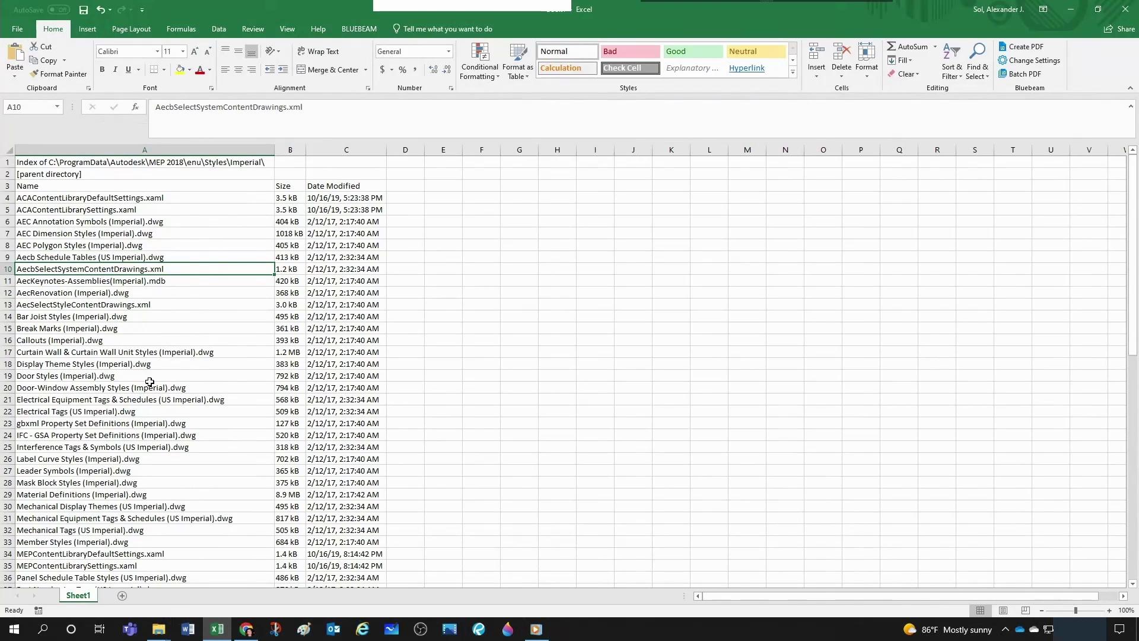
Switch to File Explorer and review the file types listed in the Imperial folder
click(161, 631)
click(206, 587)
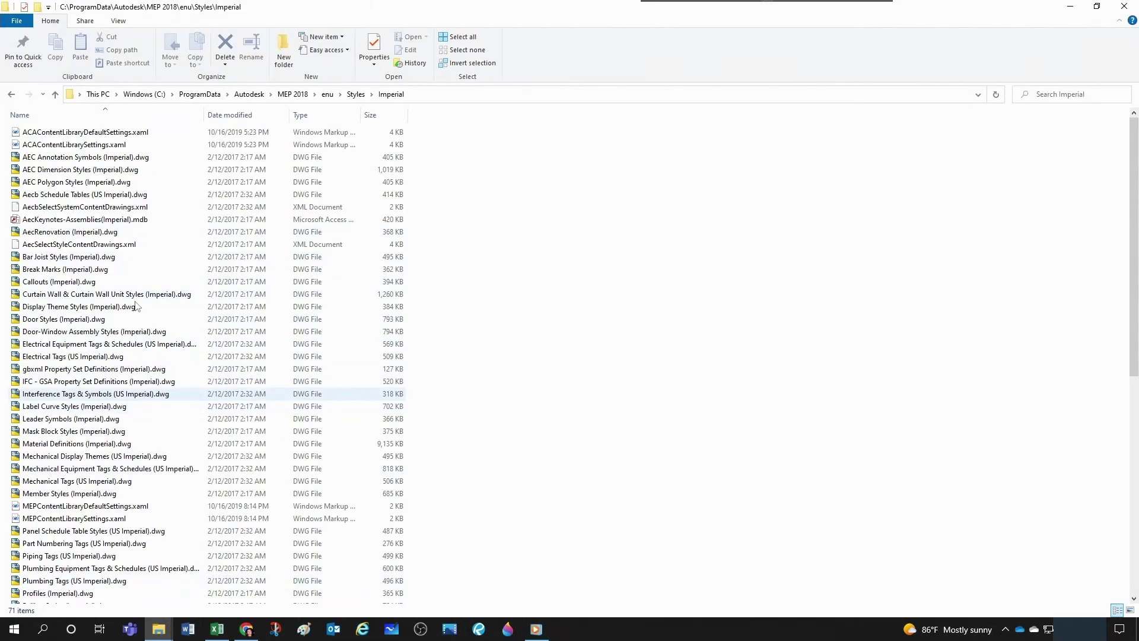
scroll(132, 262, down, 3)
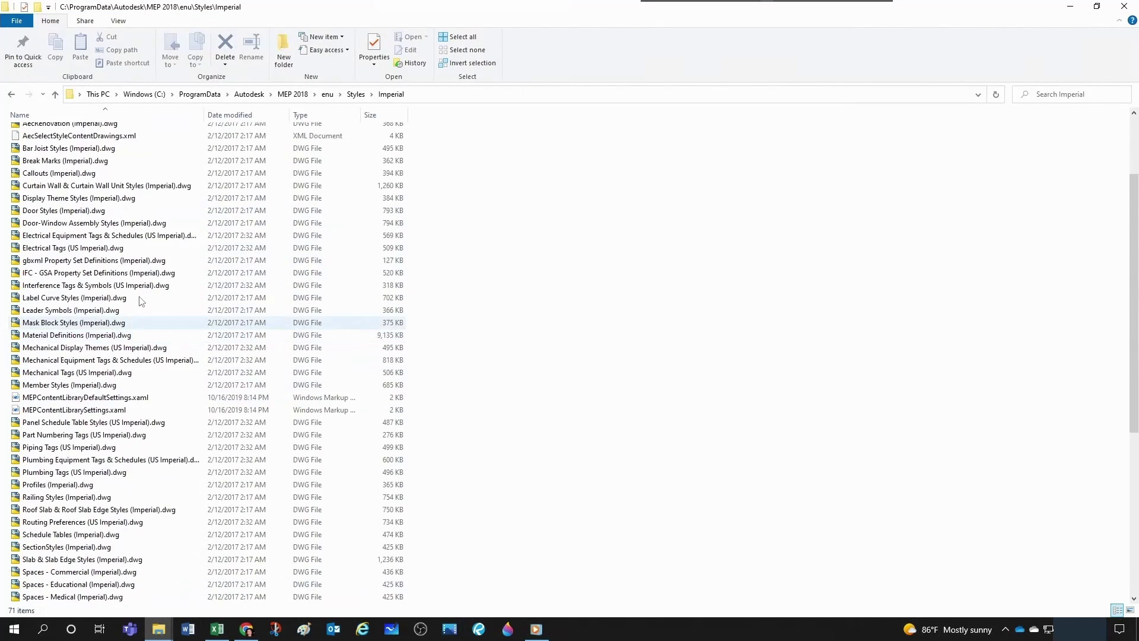
scroll(310, 141, up, 2)
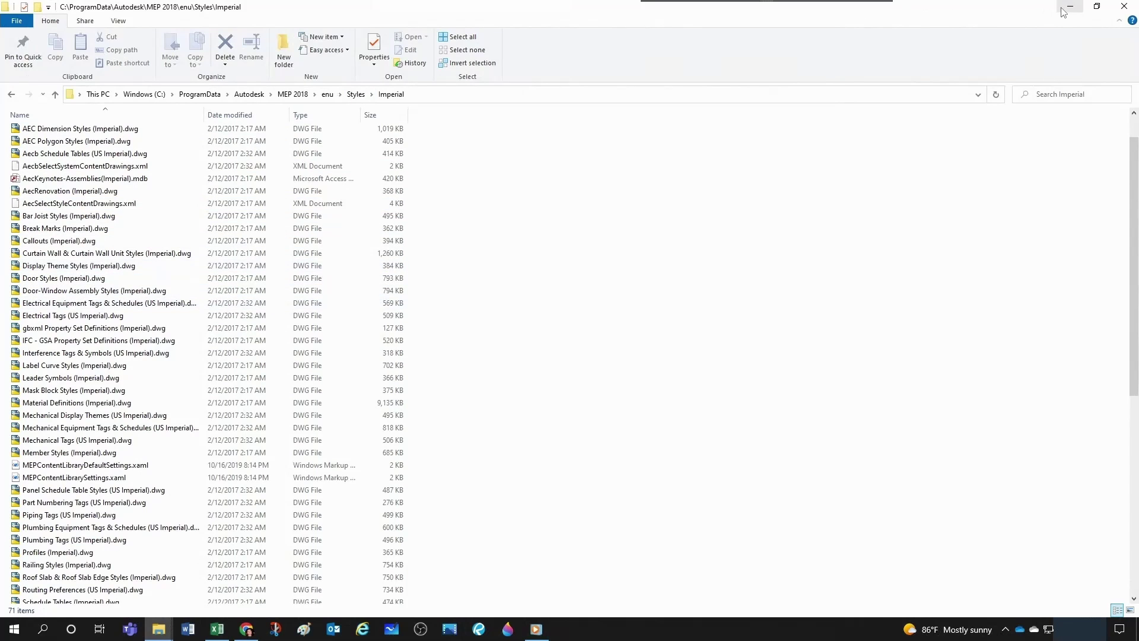
Switch back to Excel, find all cells containing .xml, and enlarge the Find and Replace window to show the results
key(alt+Tab)
click(442, 352)
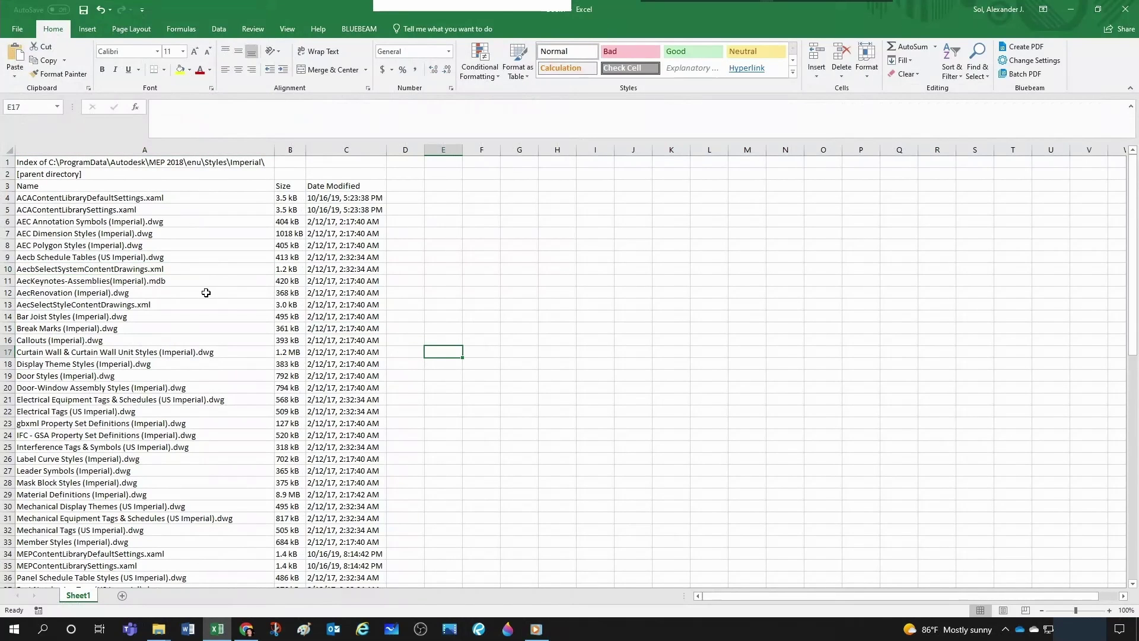
key(ctrl+f)
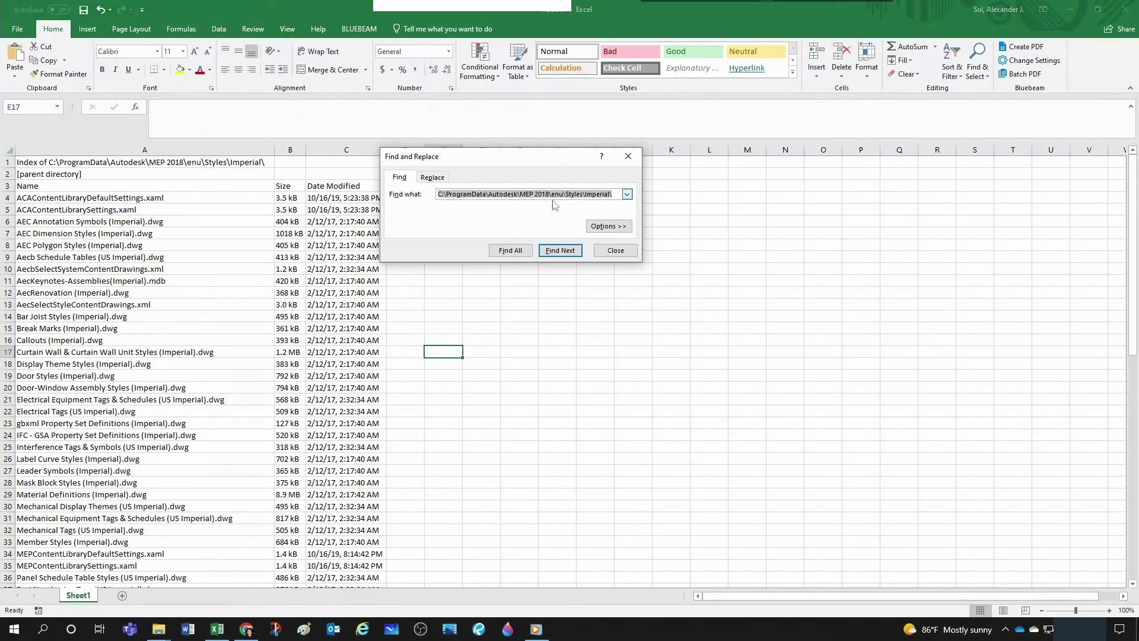
key(BackSpace)
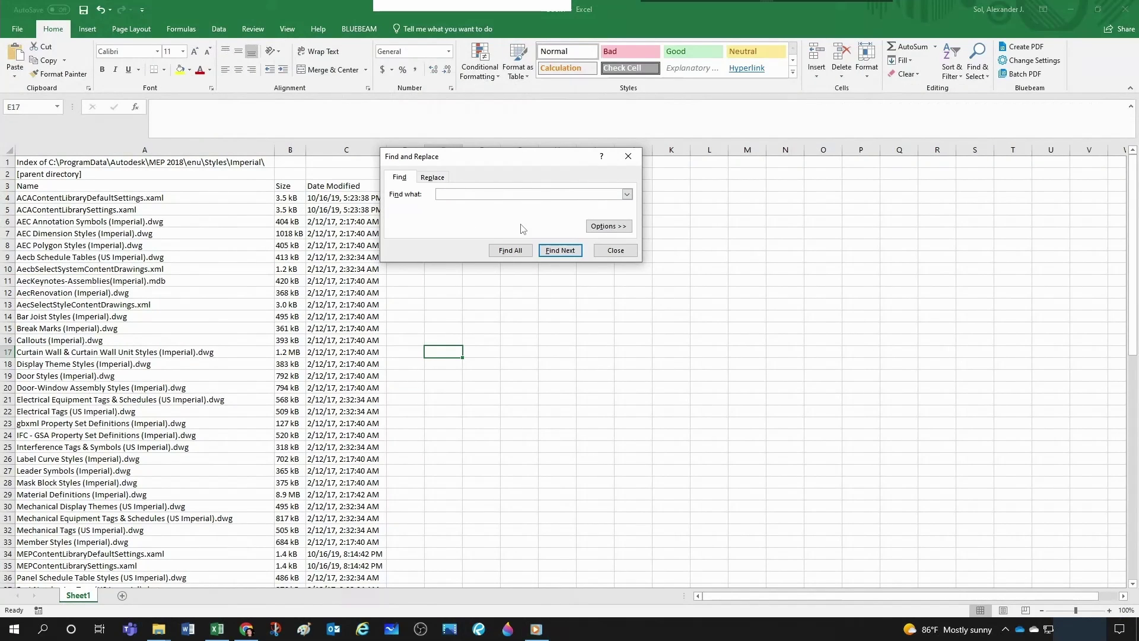
key(Return)
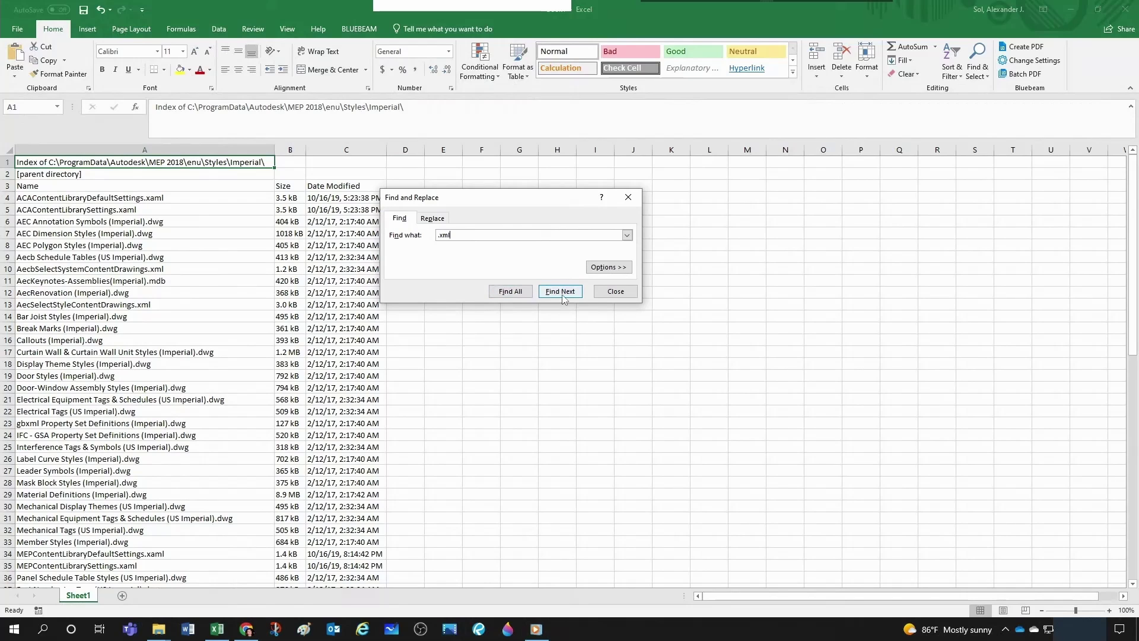
click(508, 292)
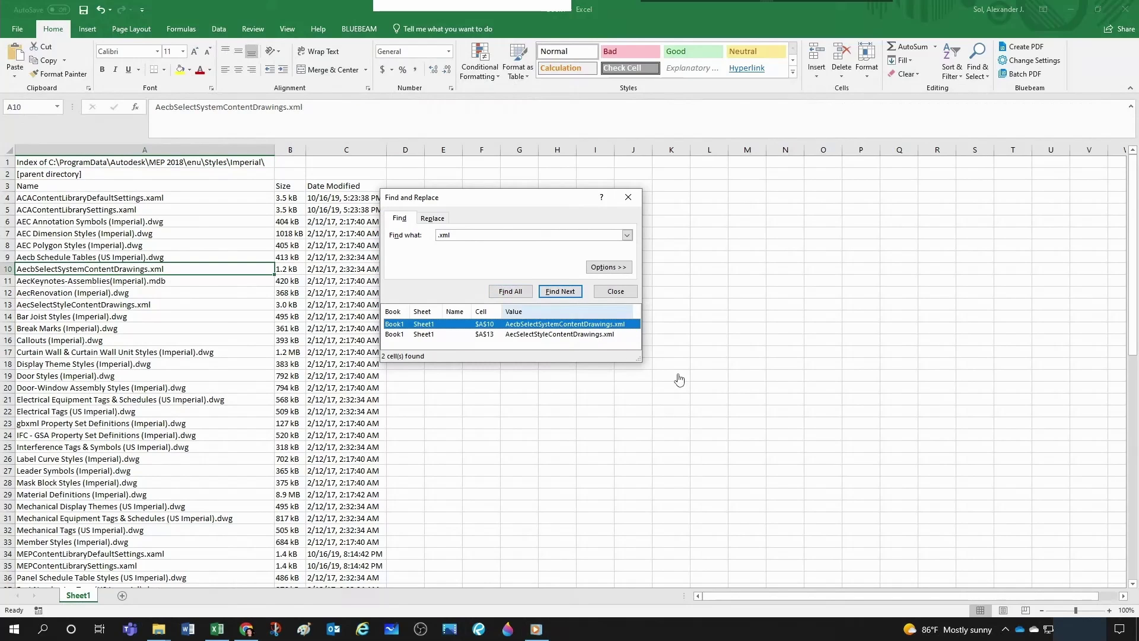
drag(639, 357, 736, 496)
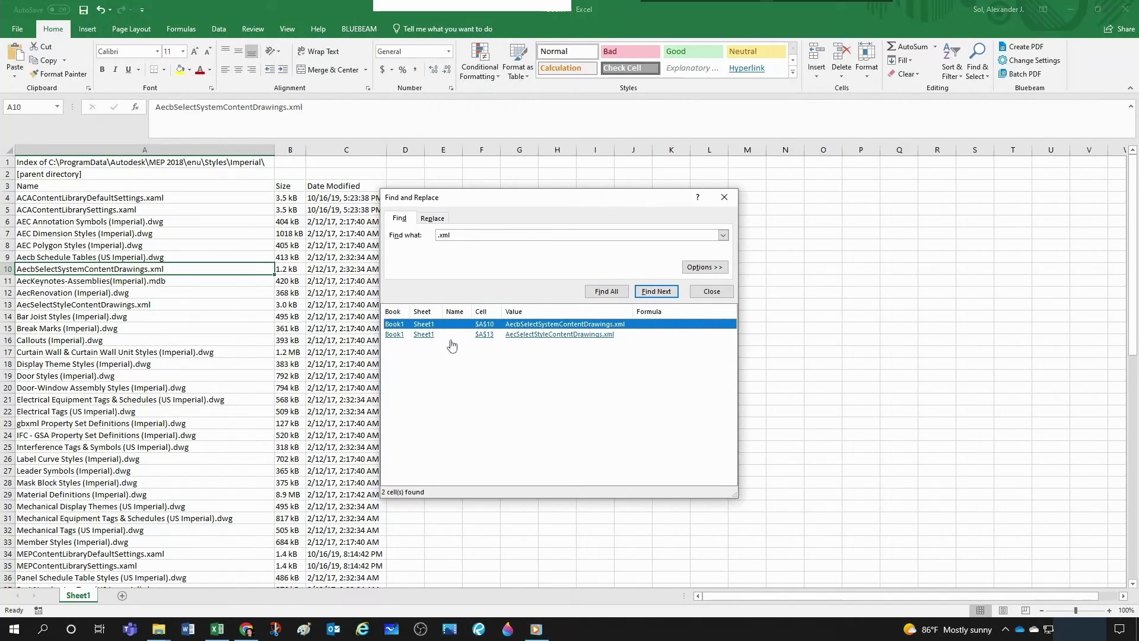
Select all the found .xml cells in column A and delete them, shifting cells up
shift+click(391, 335)
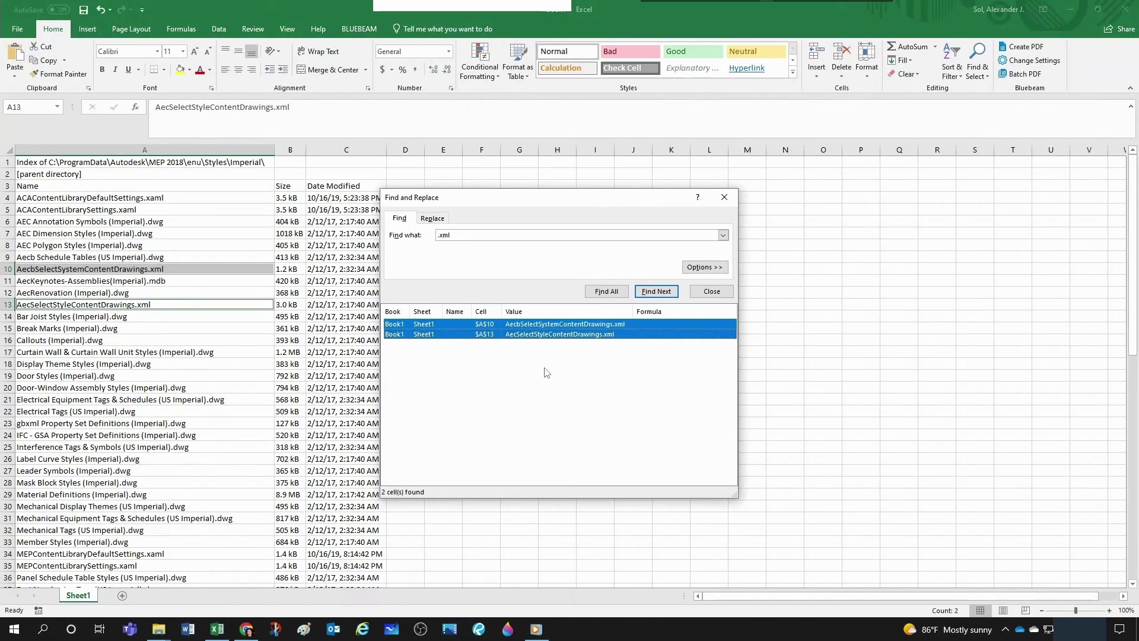
click(723, 197)
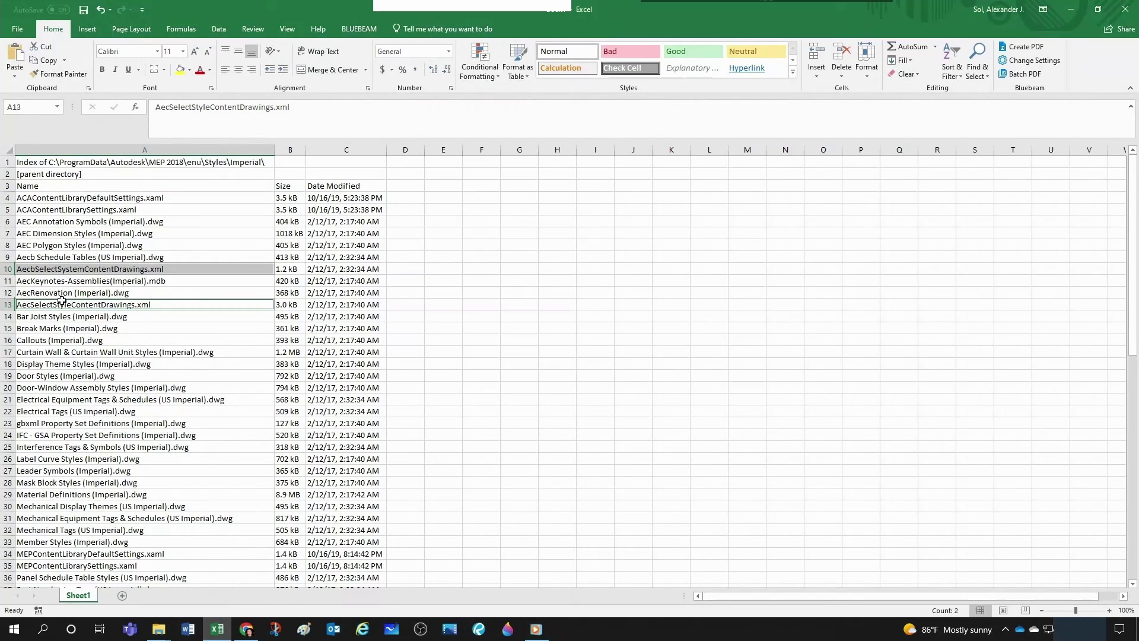
key(ctrl+minus)
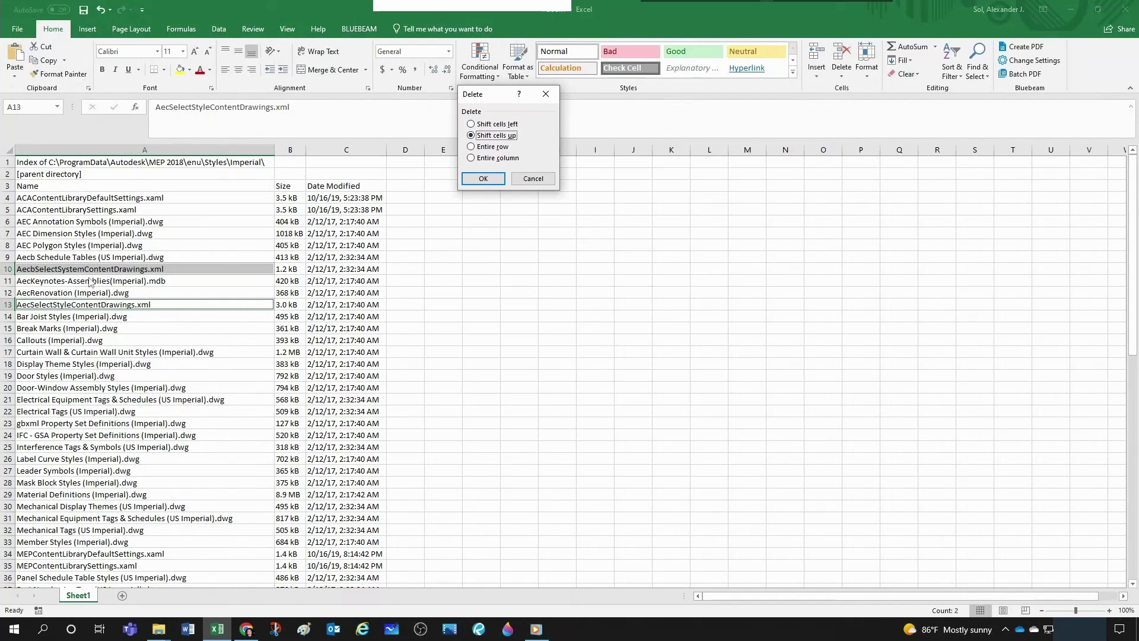
click(478, 178)
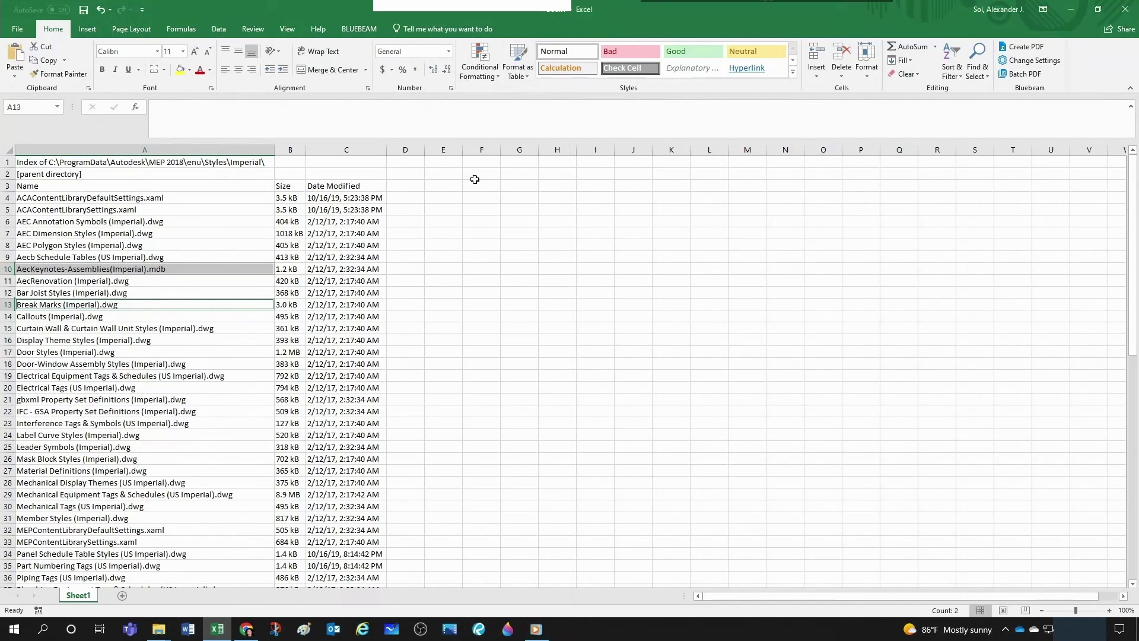
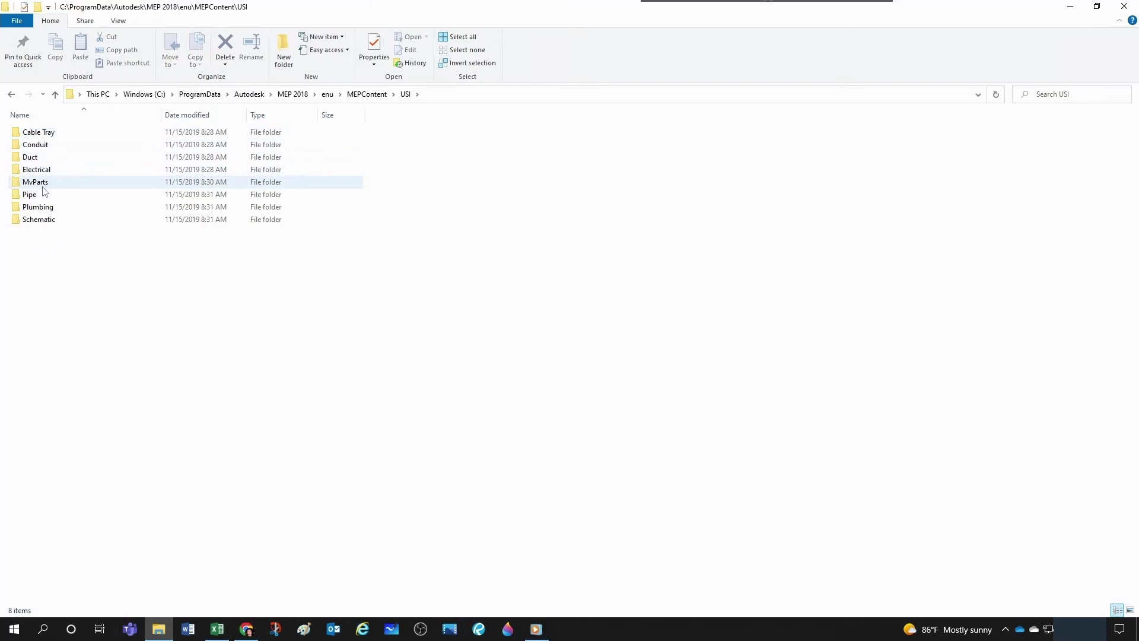
Open the Lab Equipment folder inside the name-prefixed Plumbing subfolder of USI\MvParts
double_click(33, 182)
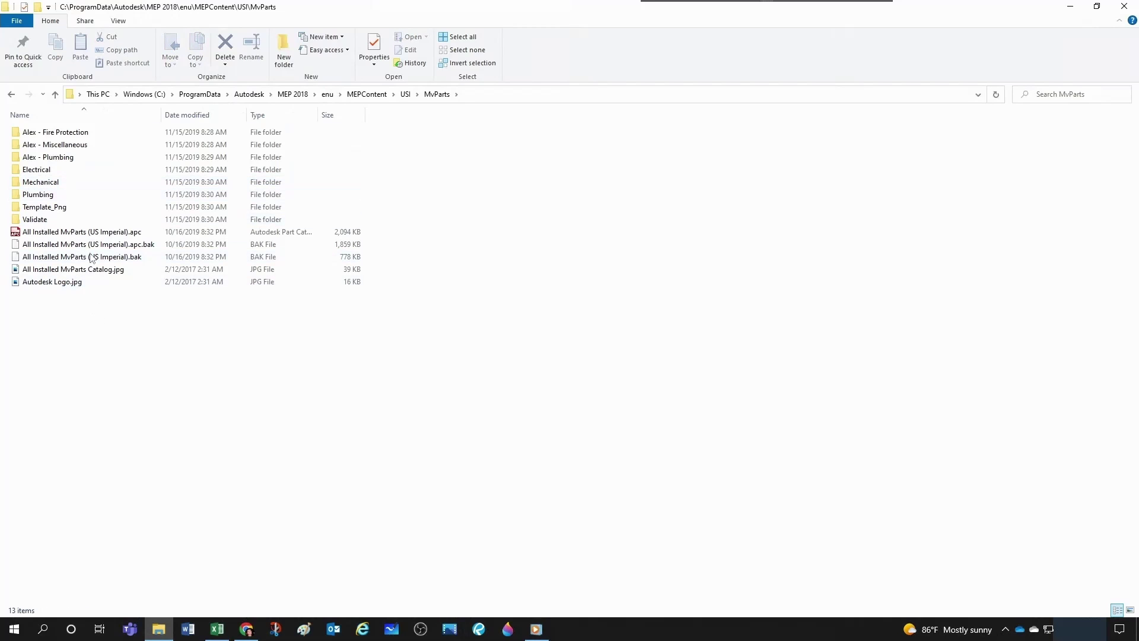
double_click(43, 157)
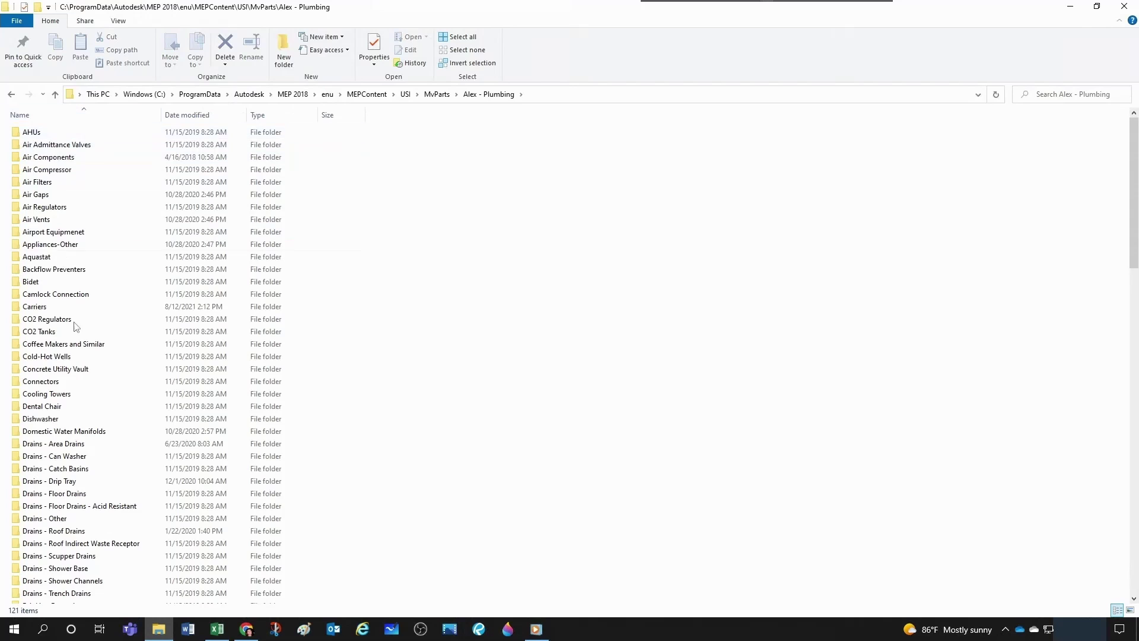
scroll(92, 440, down, 9)
scroll(91, 442, down, 14)
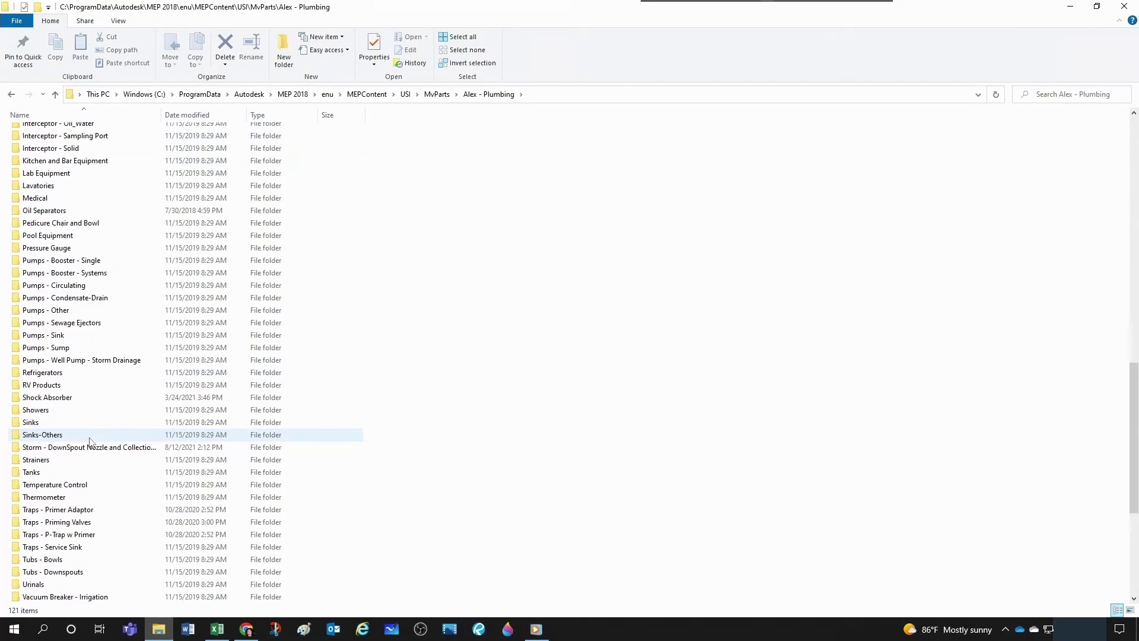
scroll(90, 442, up, 3)
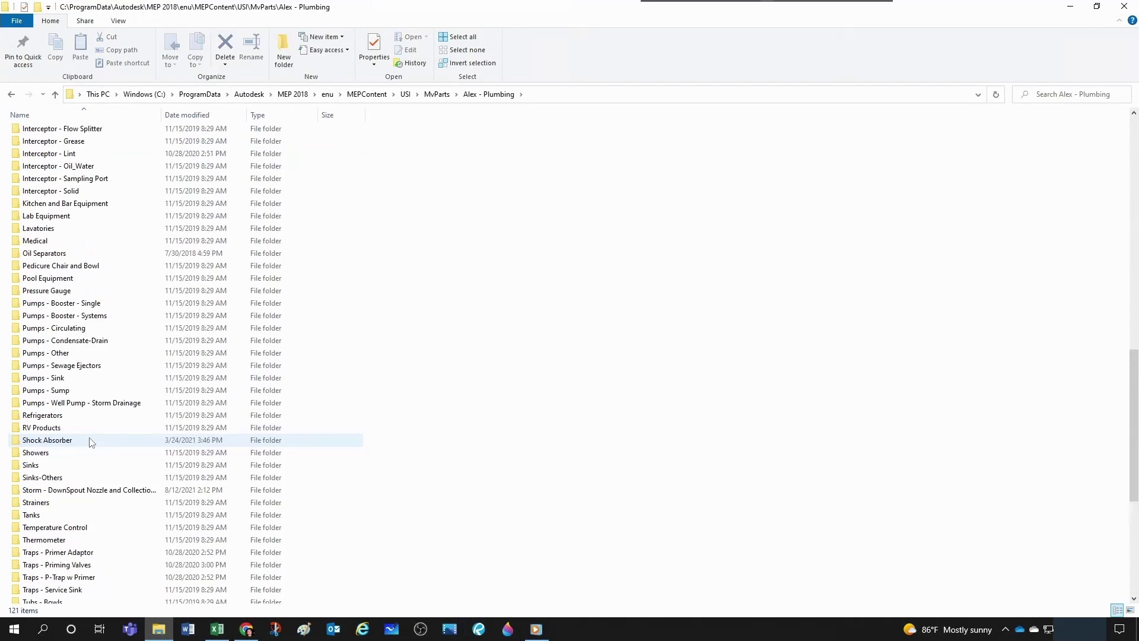
scroll(91, 442, up, 1)
double_click(57, 254)
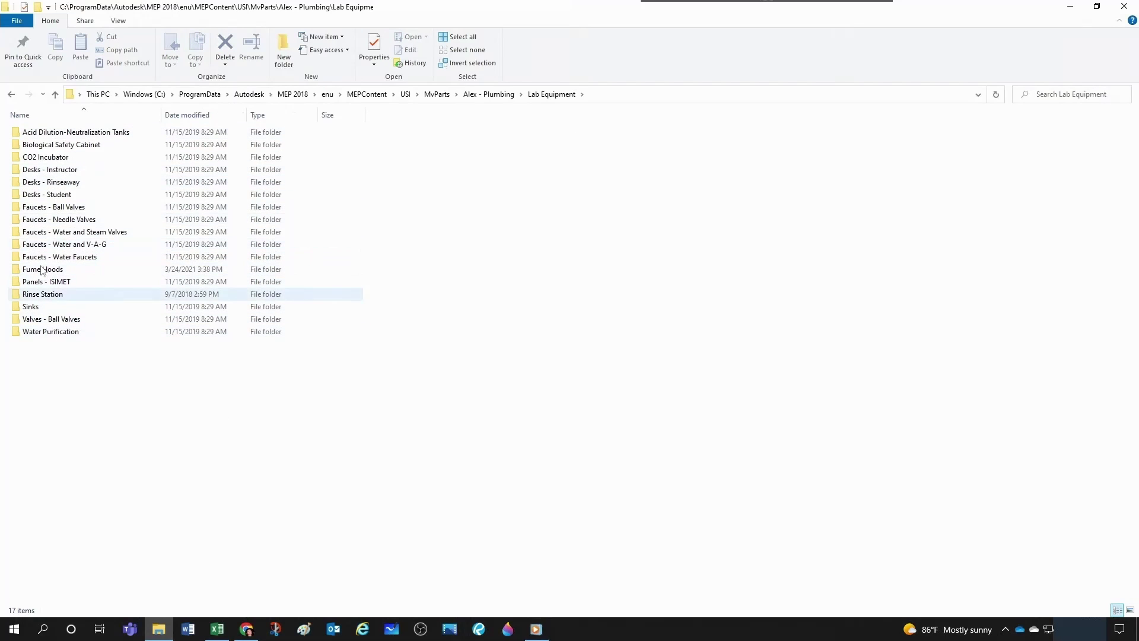
Open the Faucets - Ball Valves\Deck Mounted folder and examine the BMP, DWG and XML files of the DeckMnt-Double-180-981 part
double_click(42, 209)
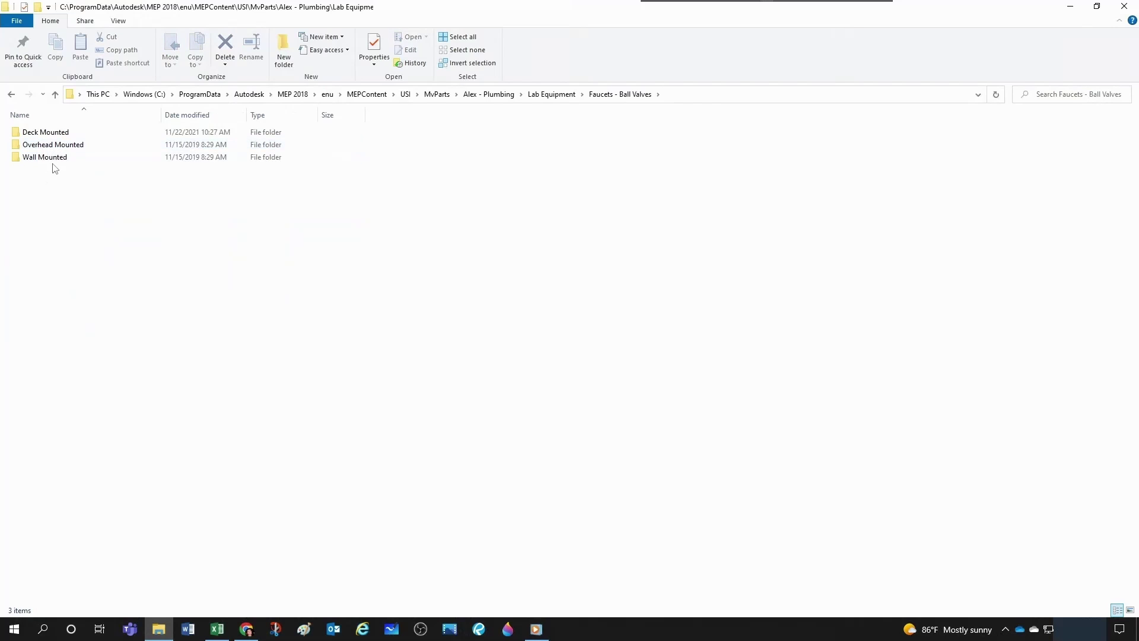
double_click(45, 132)
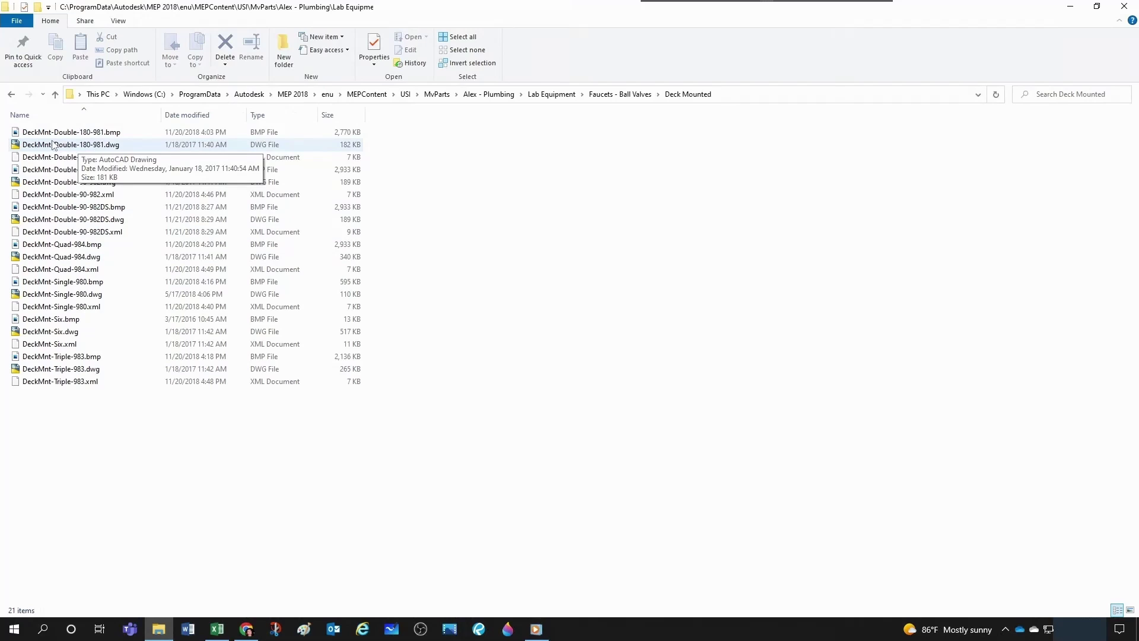
click(115, 132)
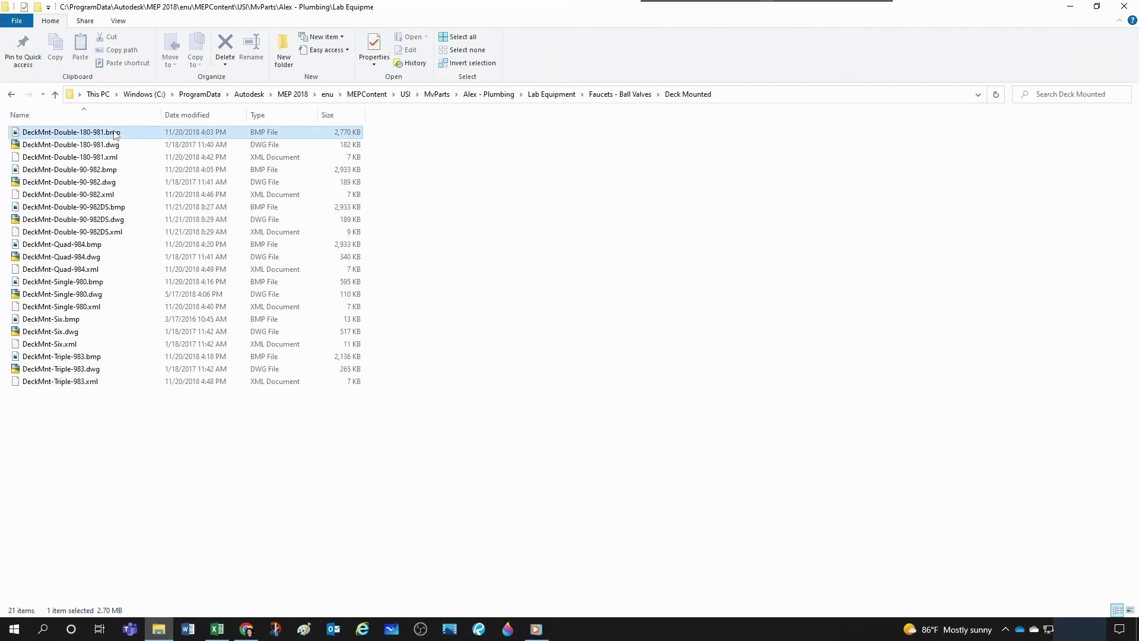
click(110, 161)
click(60, 147)
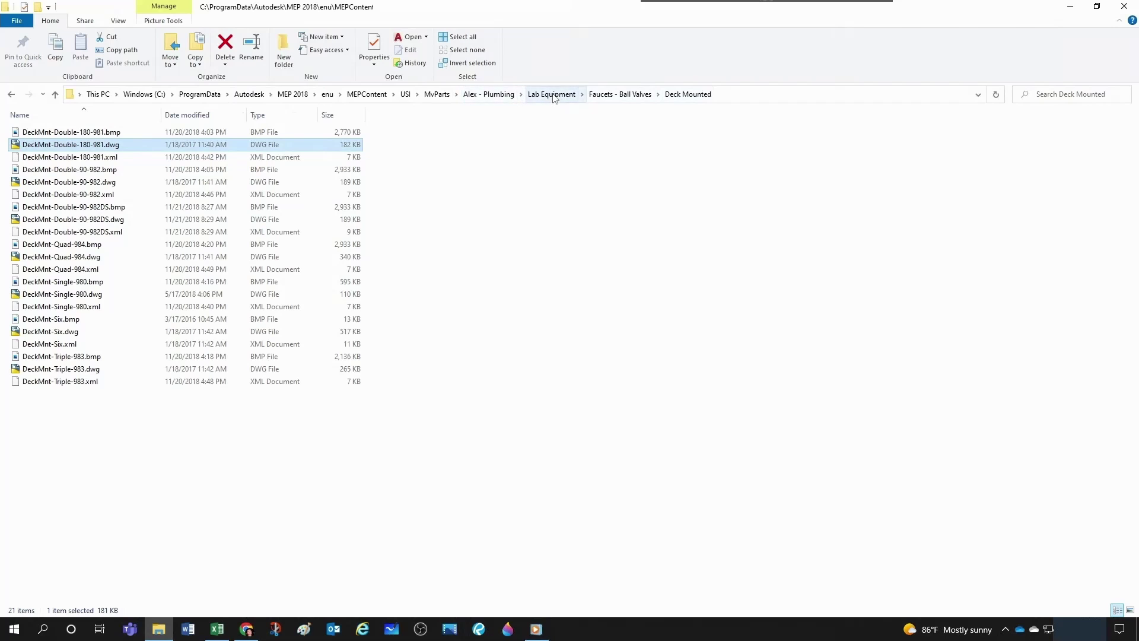
click(821, 454)
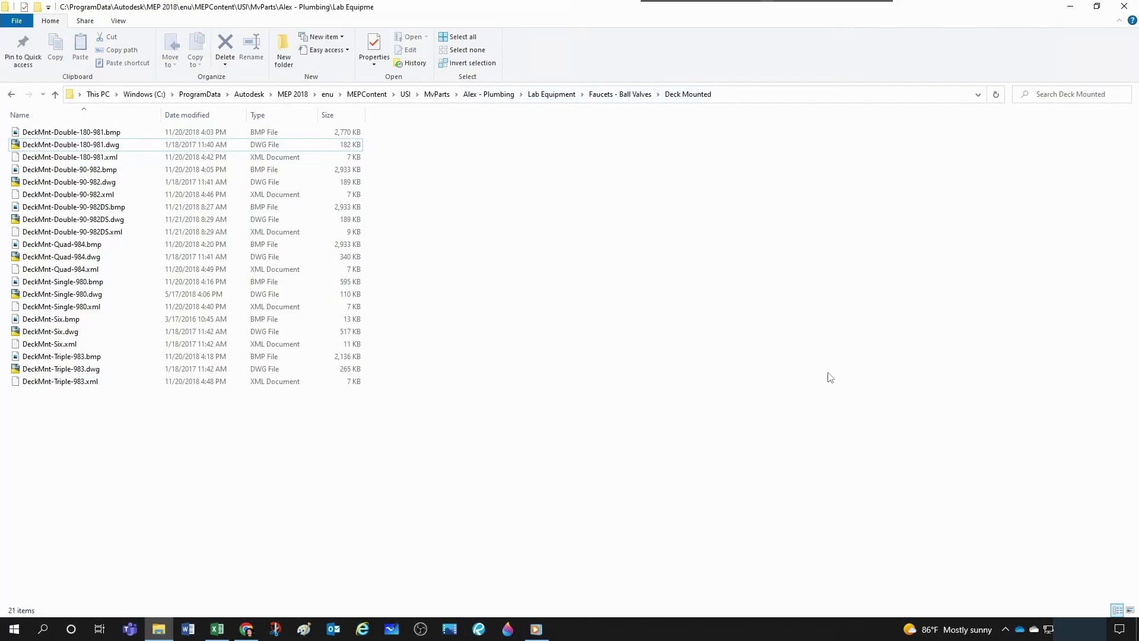
Return to the name-prefixed Plumbing folder and open its Plumbing Catalog text file in a maximized Notepad window
key(alt+Left)
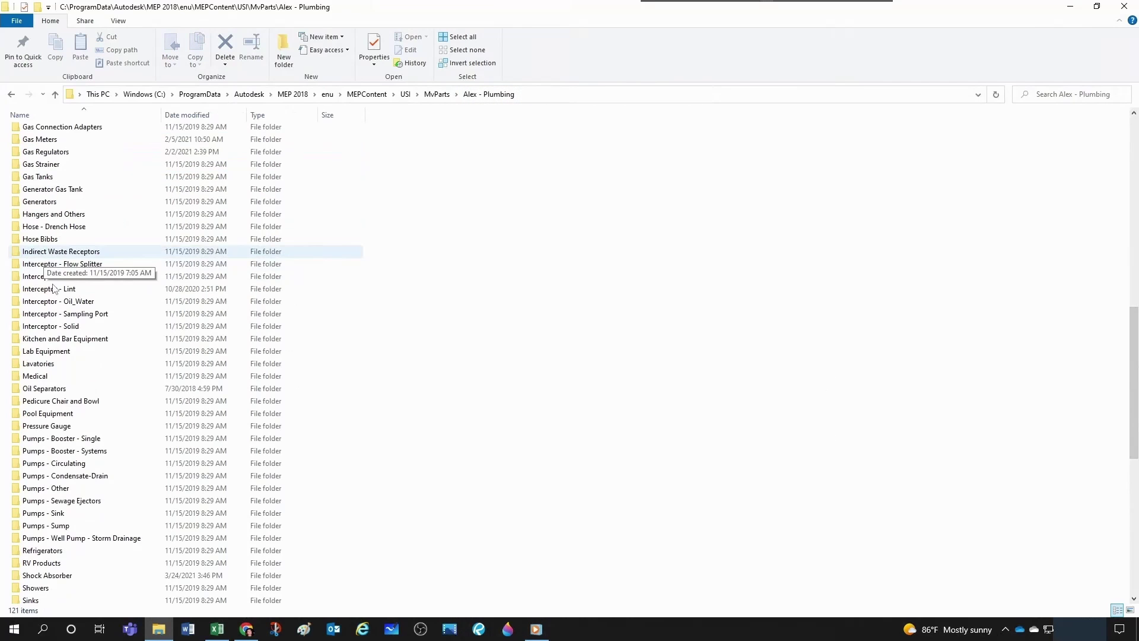
scroll(240, 469, down, 10)
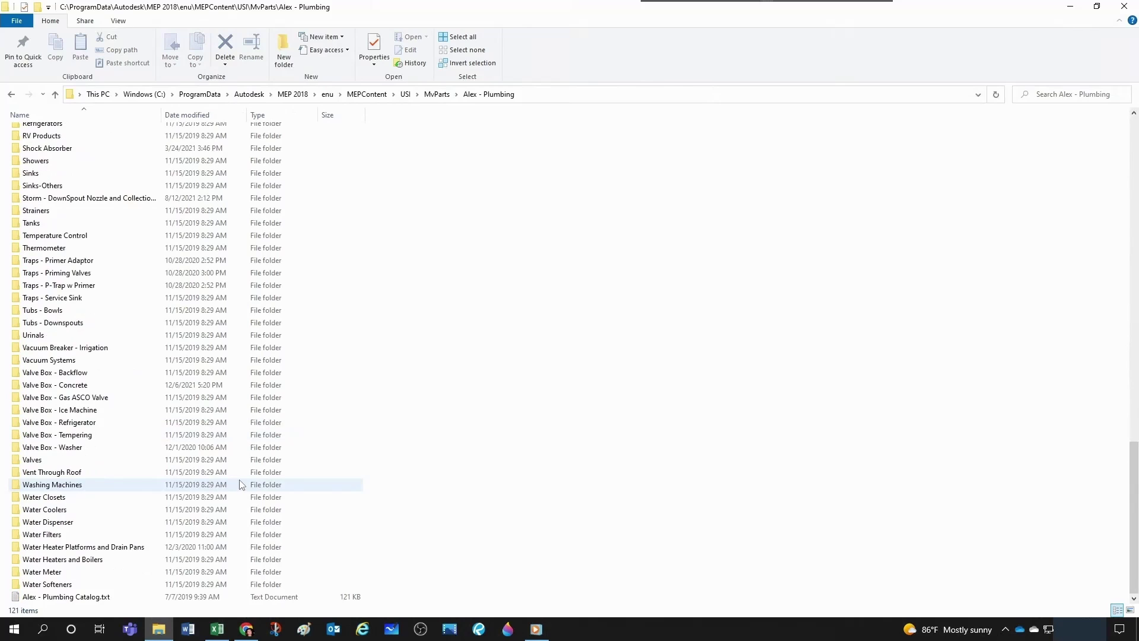
click(60, 598)
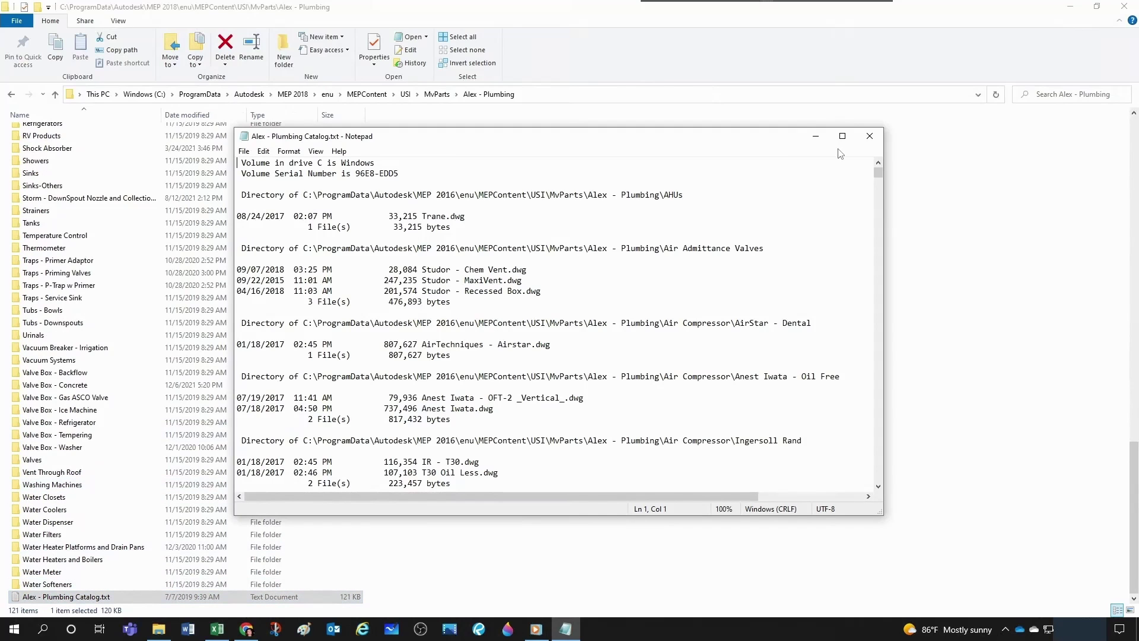
click(843, 136)
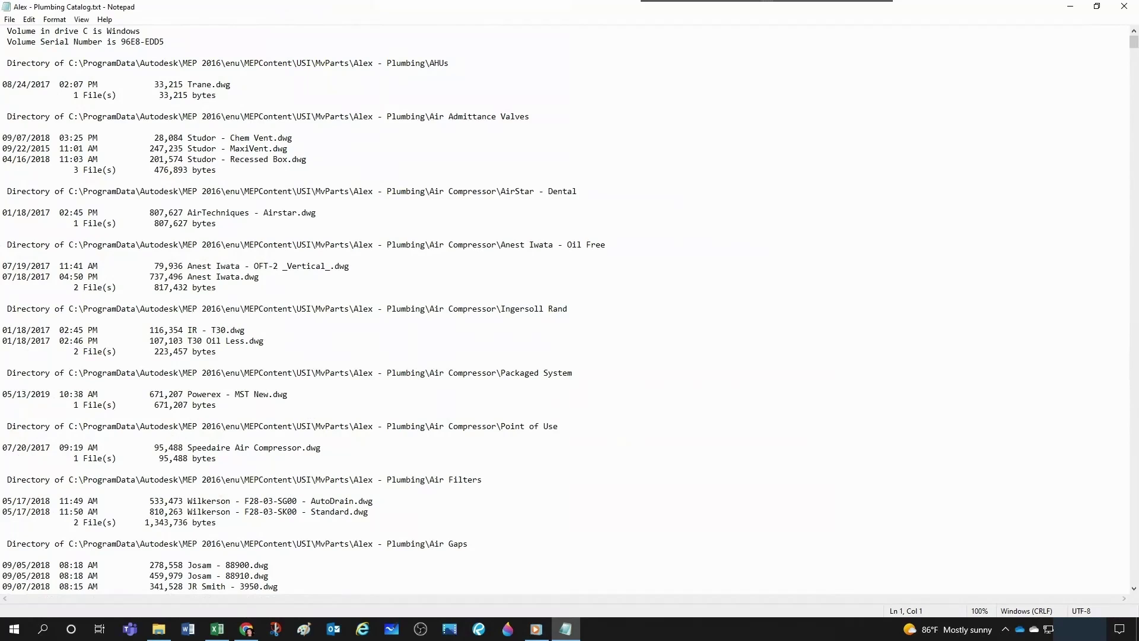
Dismiss the Command Prompt window, review the directory listing in the Plumbing Catalog text file, and close the file
scroll(532, 266, down, 2)
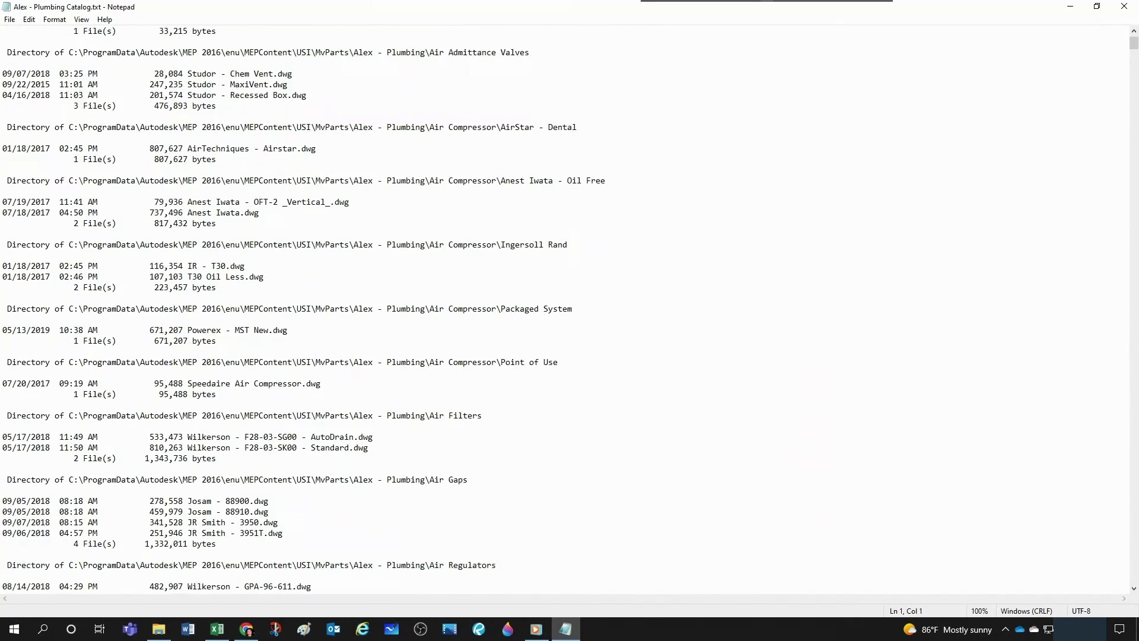
scroll(532, 266, up, 2)
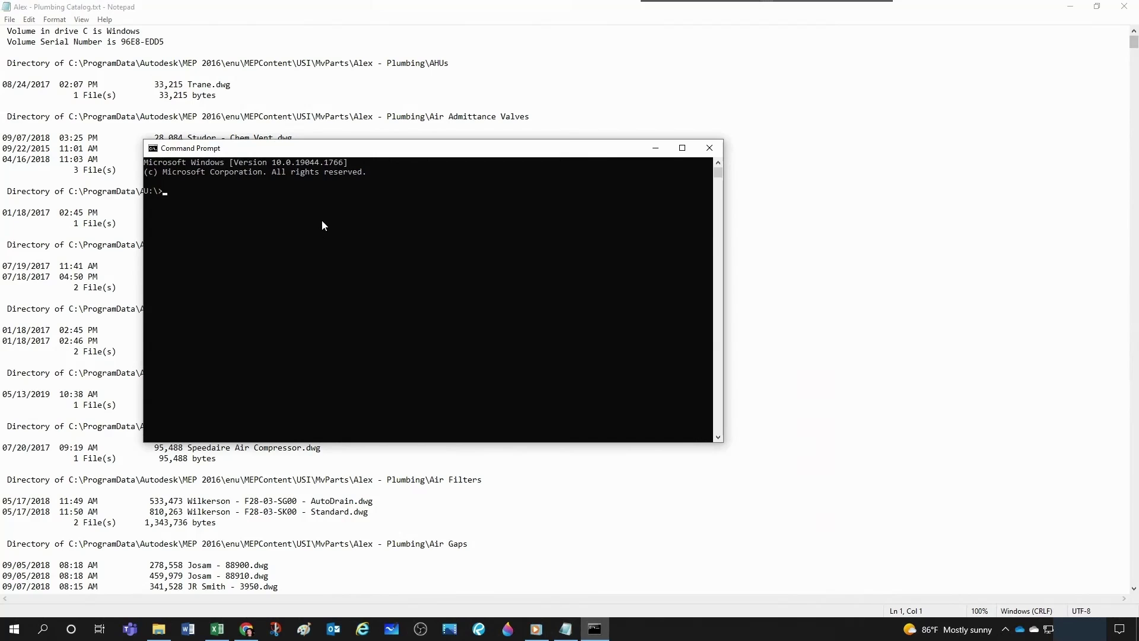
click(709, 147)
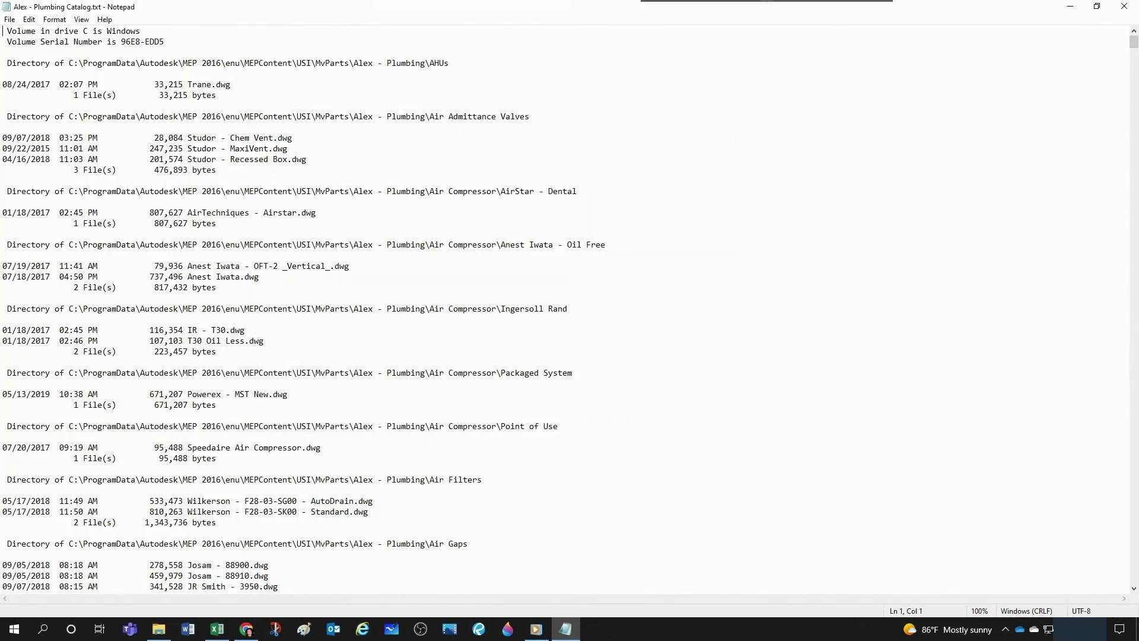
click(715, 234)
scroll(715, 234, down, 3)
scroll(715, 234, down, 6)
scroll(715, 234, up, 9)
click(1127, 9)
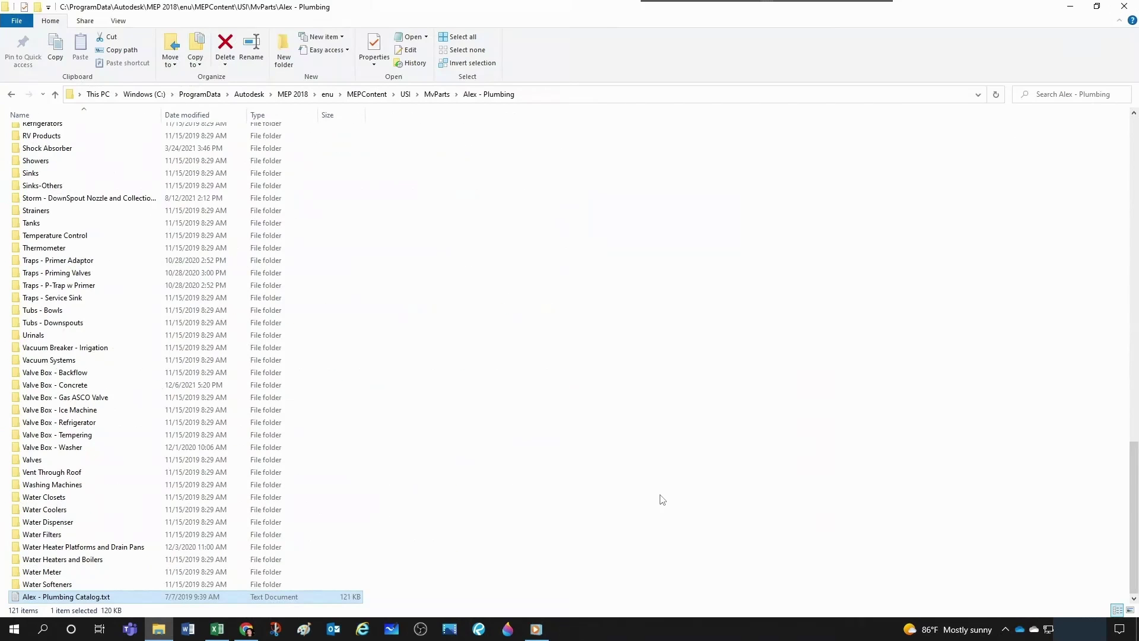
Delete the Plumbing Catalog text file from the Plumbing folder, granting administrator permission
click(107, 601)
key(Delete)
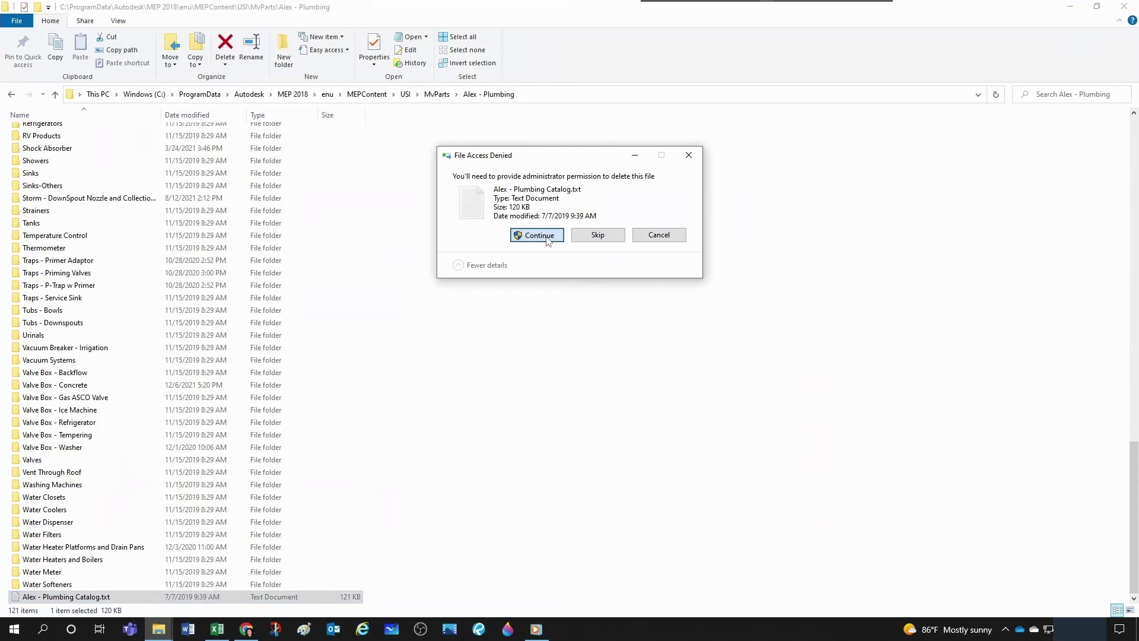
click(546, 237)
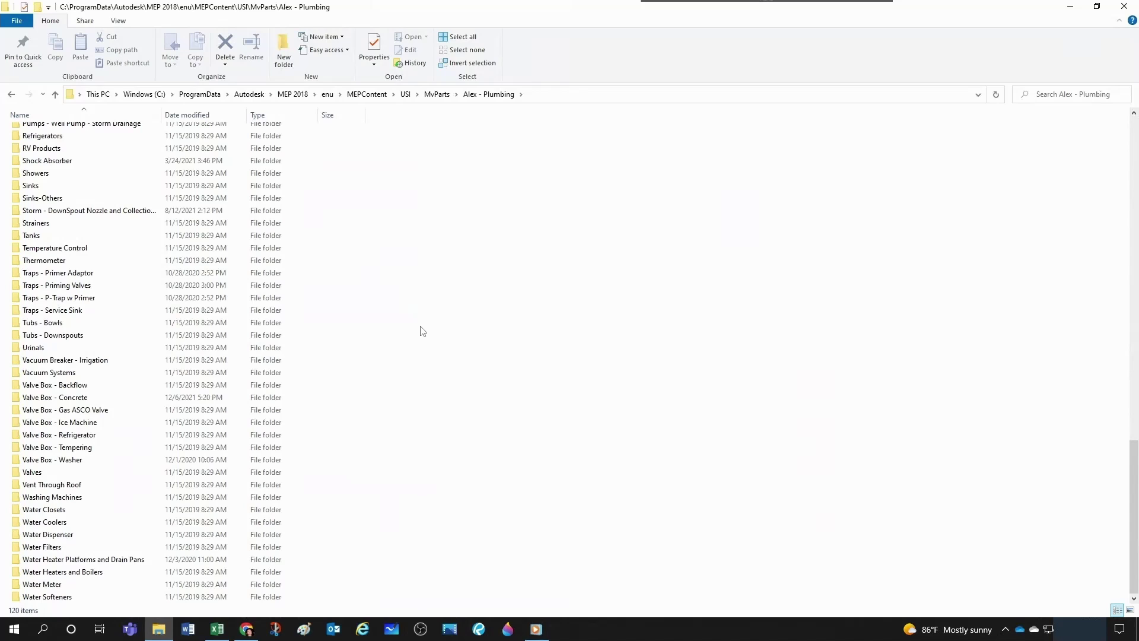
Open the Urinals\Wall Mounted folder and examine the DWG files of the Allbrook, Decorum and Washbrook parts
double_click(43, 348)
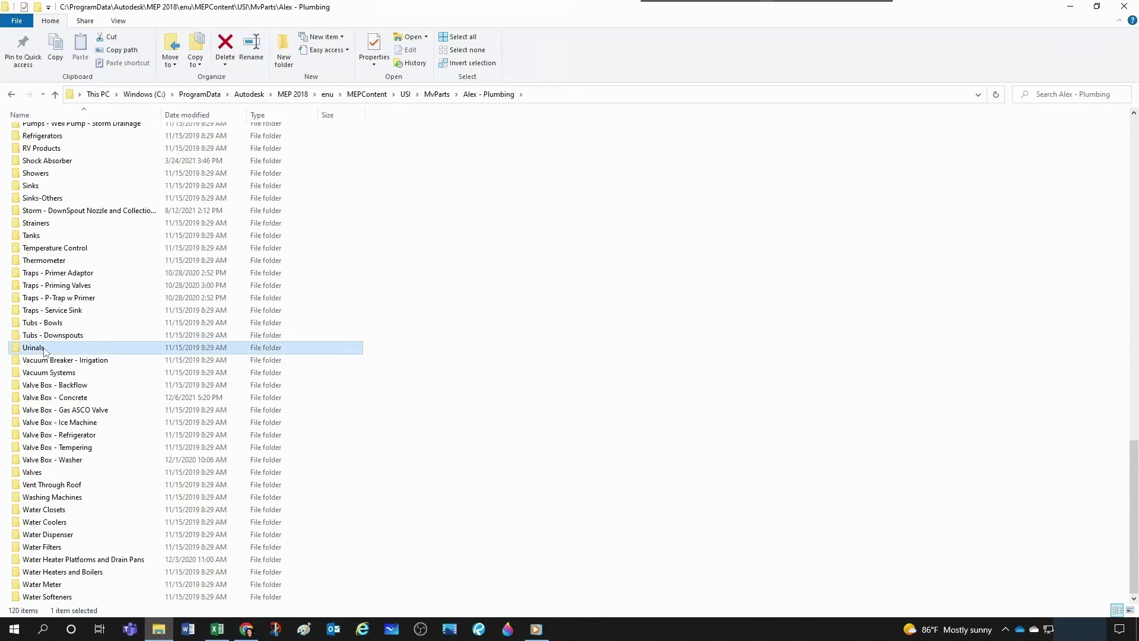
double_click(47, 147)
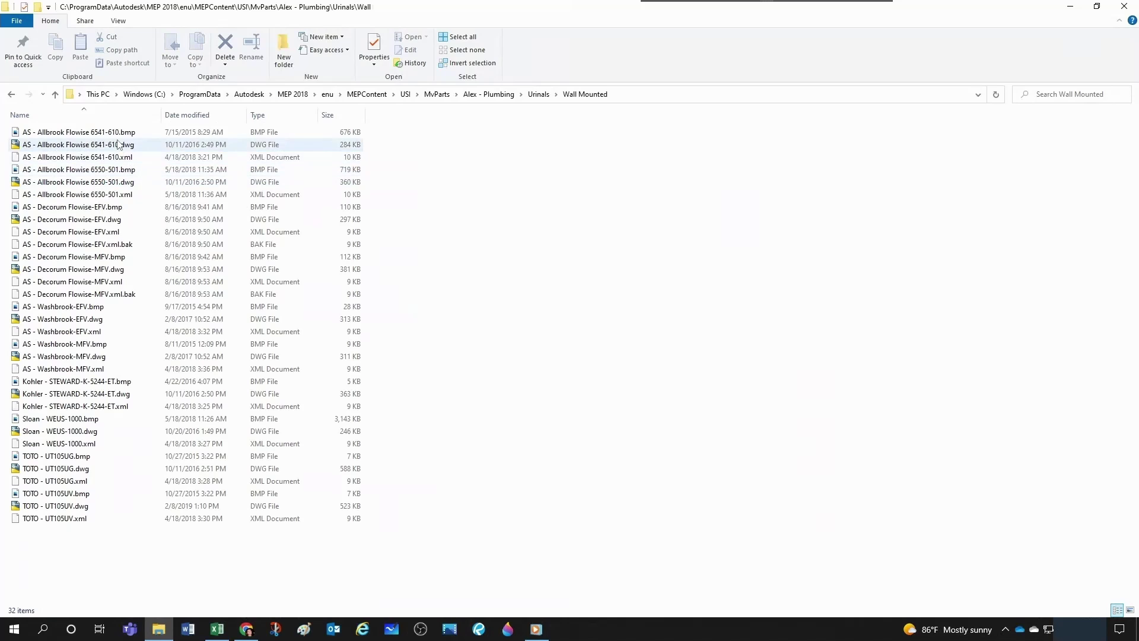
click(118, 144)
click(117, 182)
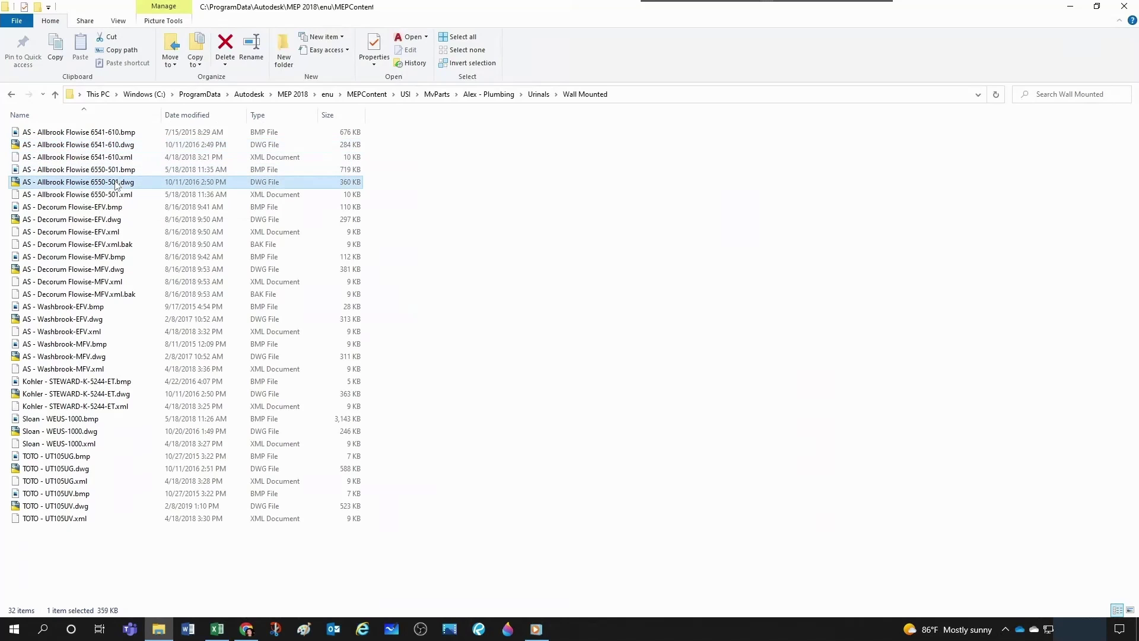
click(109, 220)
click(99, 268)
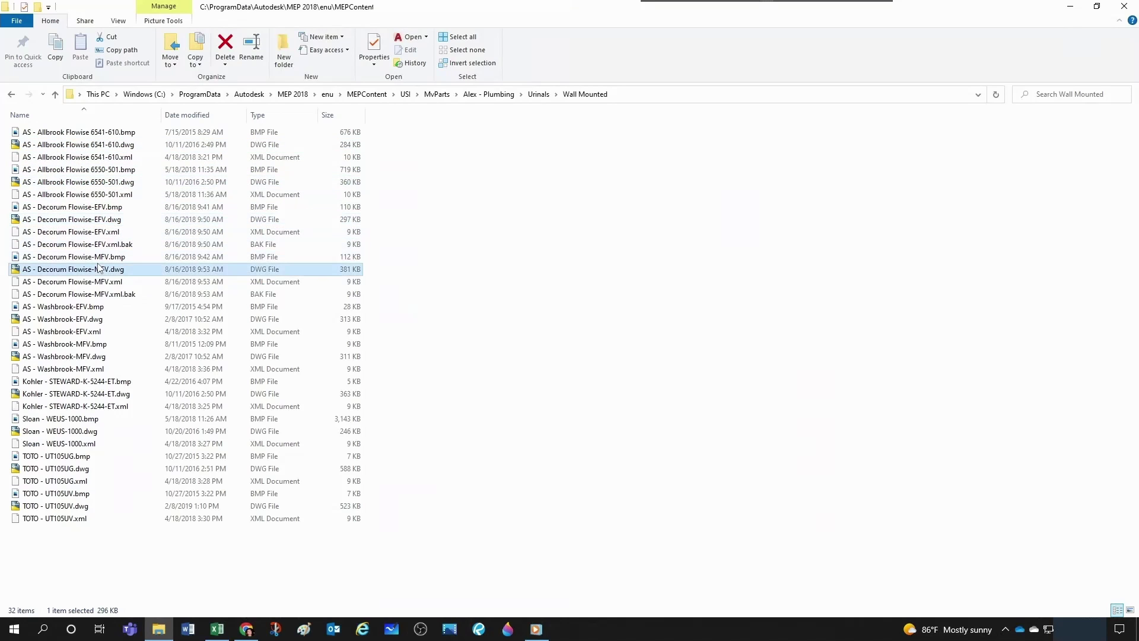
click(77, 319)
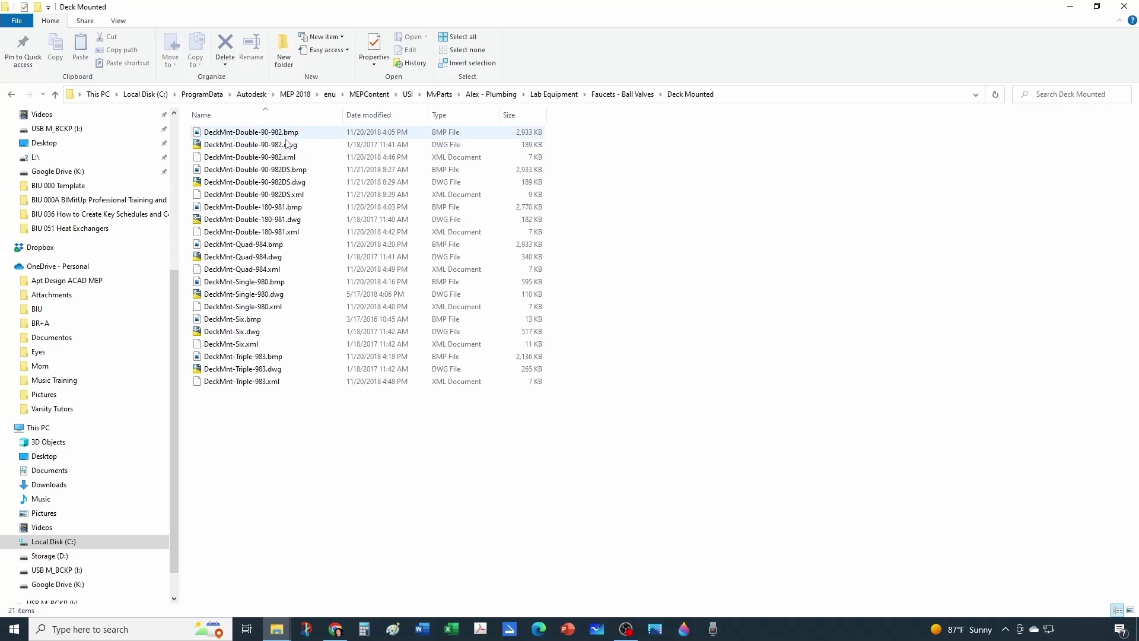
Go back to the name-prefixed Plumbing folder and search it and its subfolders for "."
key(alt+Left)
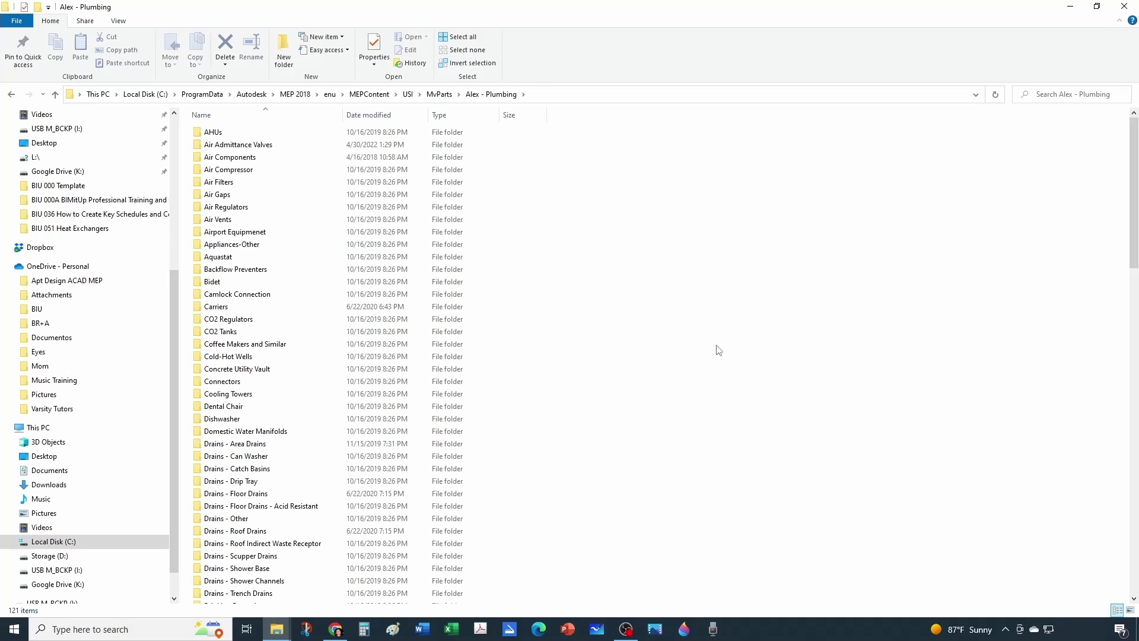
click(1070, 92)
text(.)
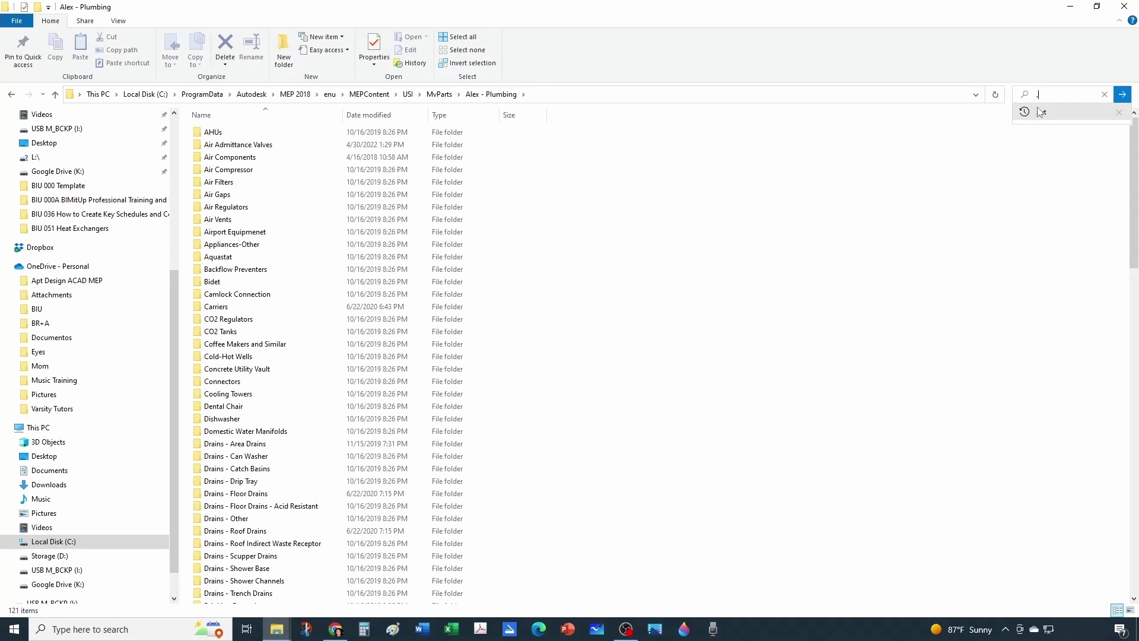
click(657, 336)
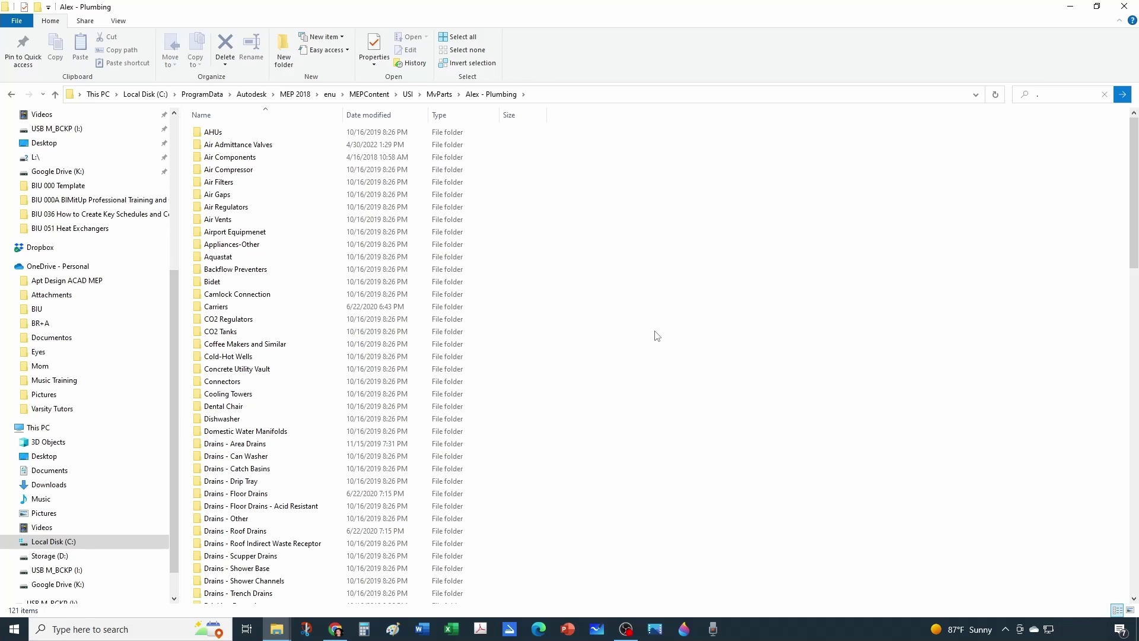
click(1122, 94)
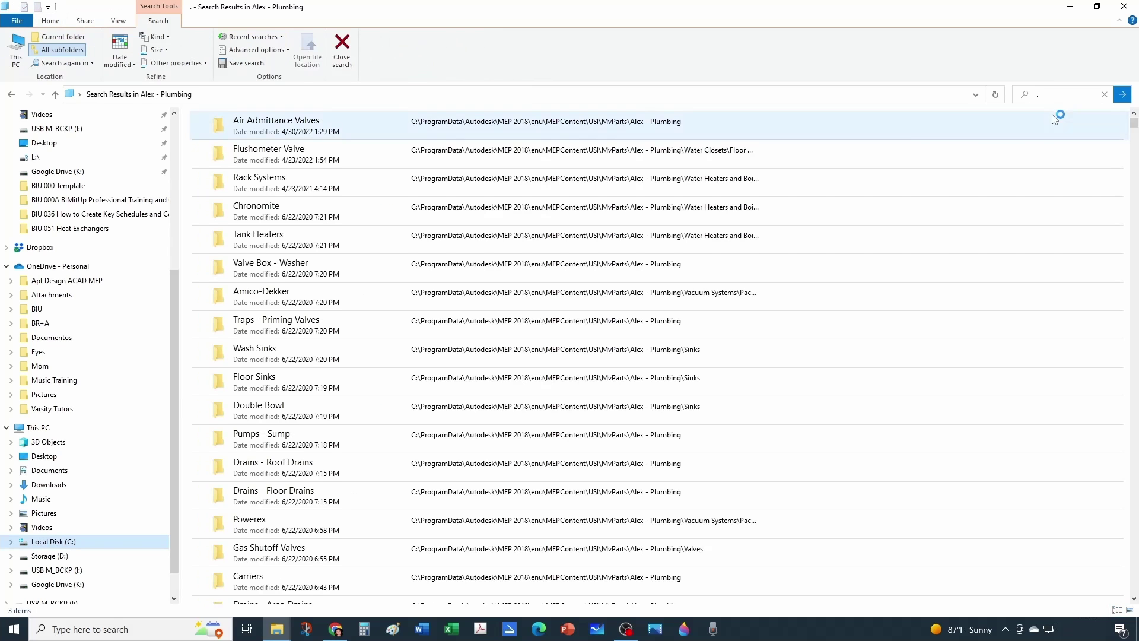
scroll(1125, 166, down, 20)
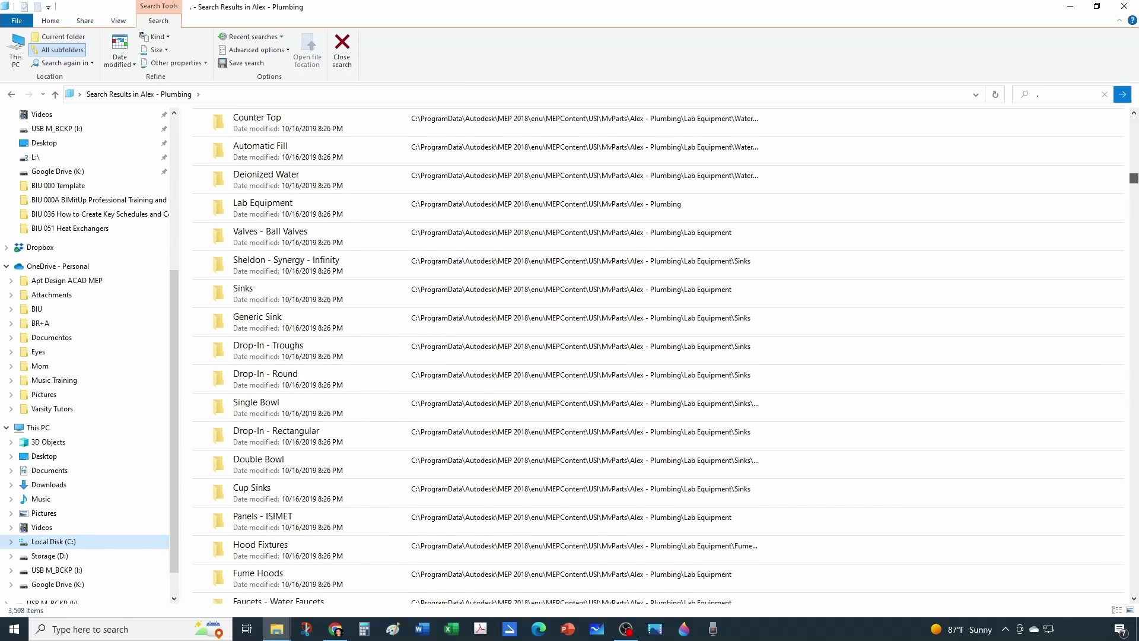
scroll(1132, 185, up, 20)
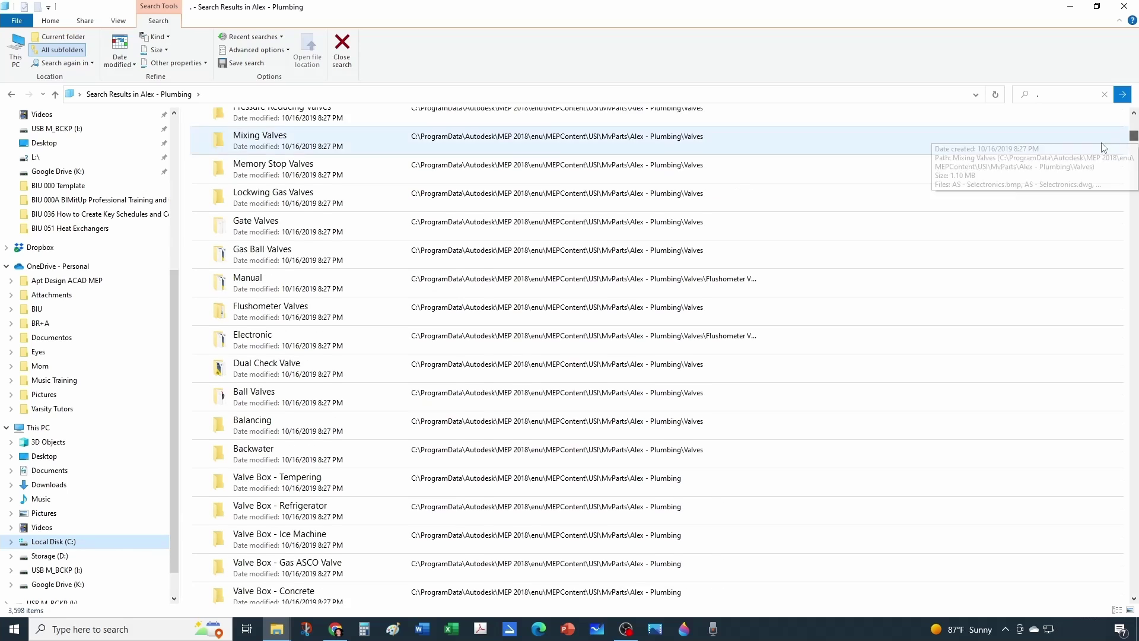
Select all the search results and copy their paths
key(ctrl+a)
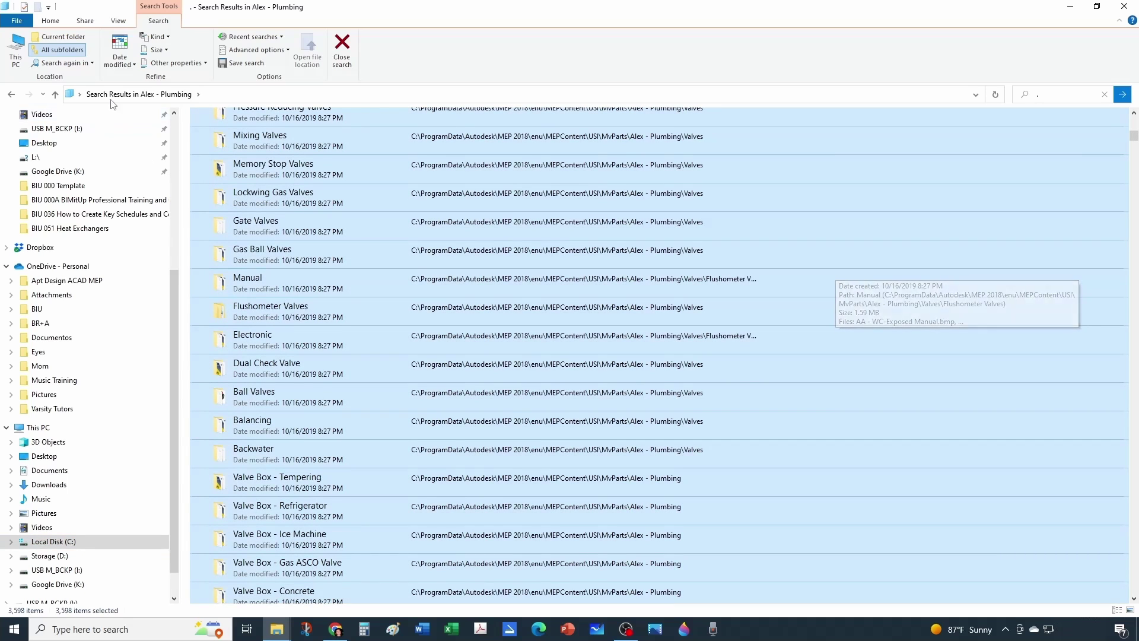
click(51, 22)
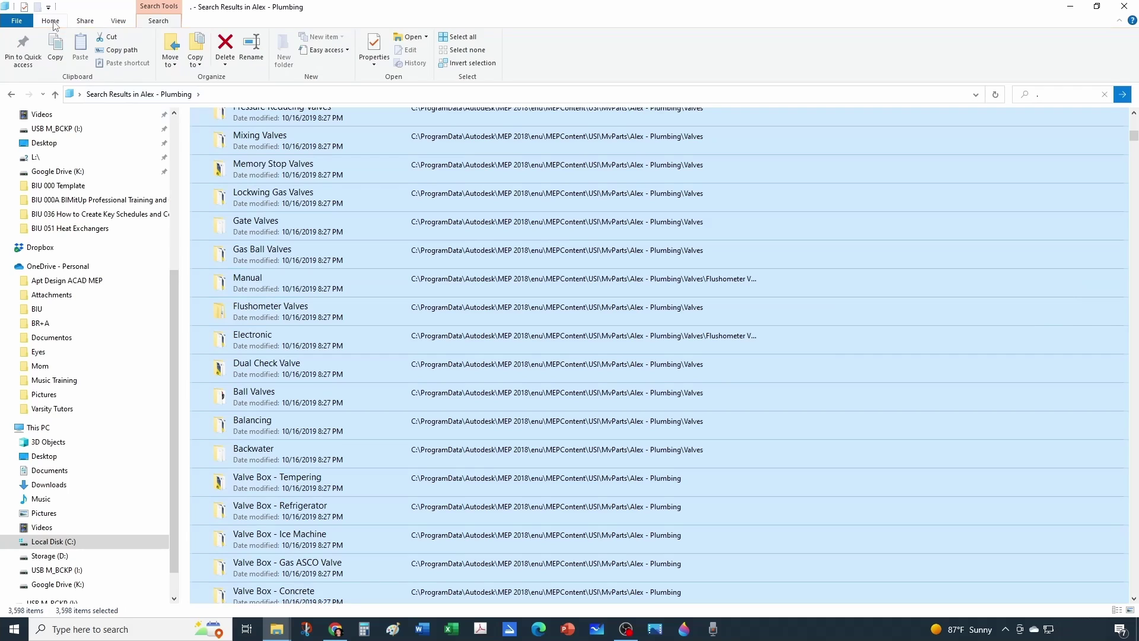
click(123, 51)
Switch to Excel, create a blank workbook, paste the copied paths from cell A1, and autofit column A
click(452, 629)
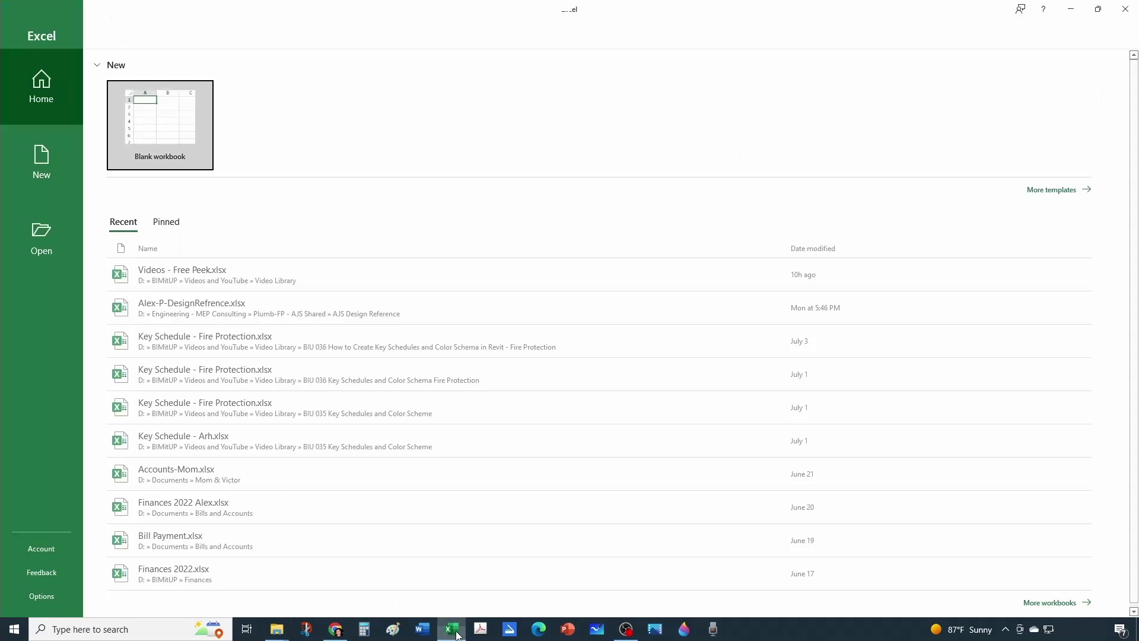
click(157, 119)
key(ctrl+v)
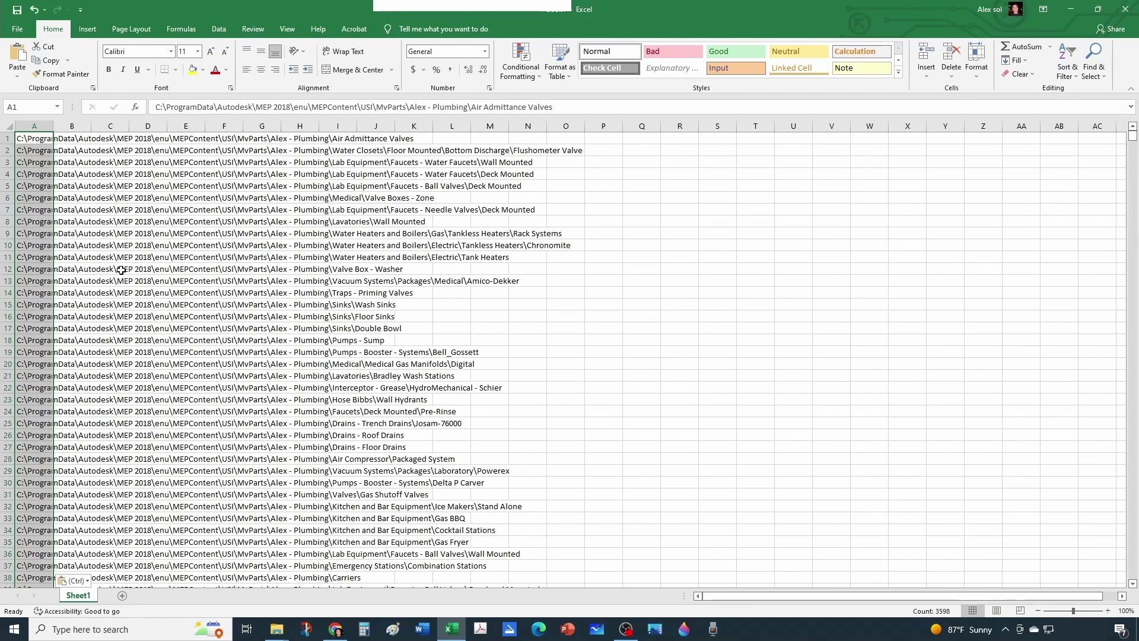
double_click(54, 125)
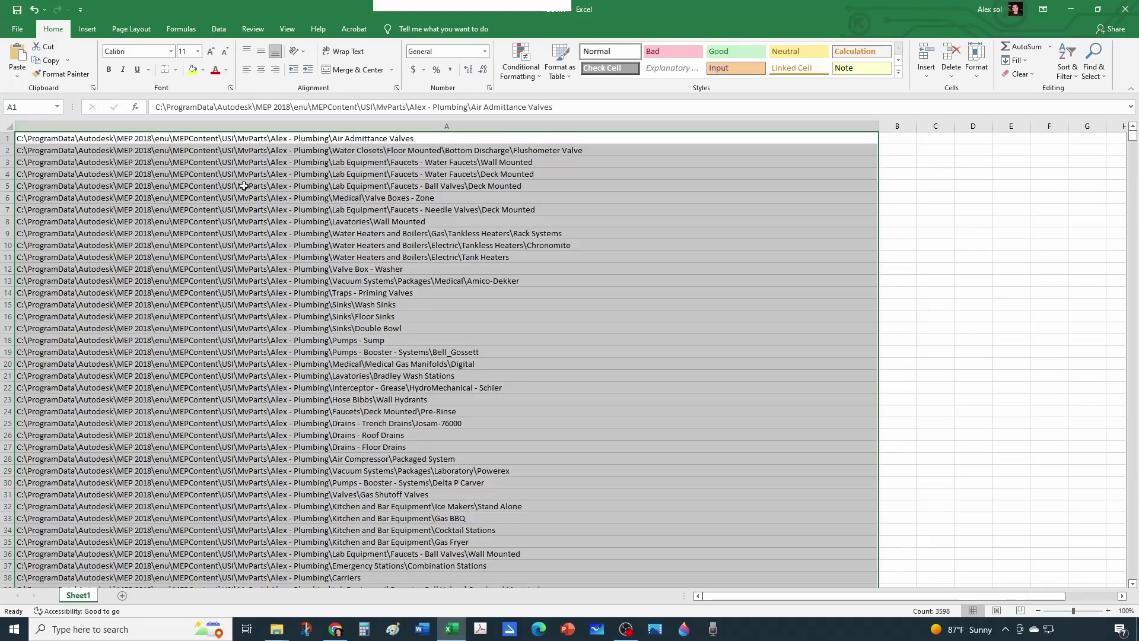
Examine the list of pasted folder paths in column A of Sheet1
click(361, 246)
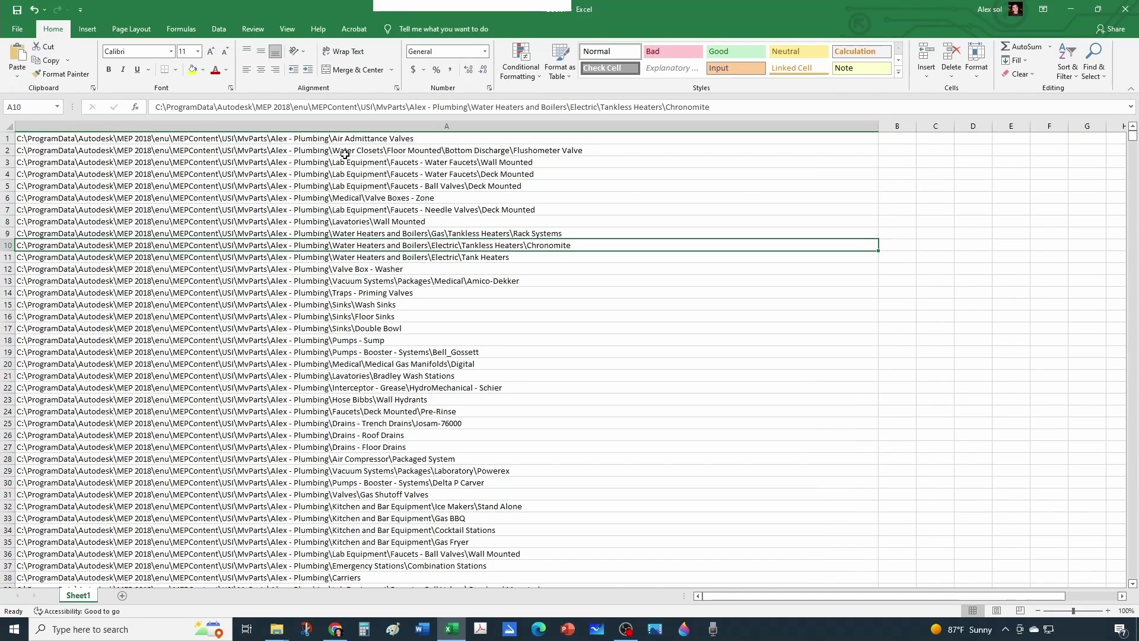
scroll(345, 154, down, 14)
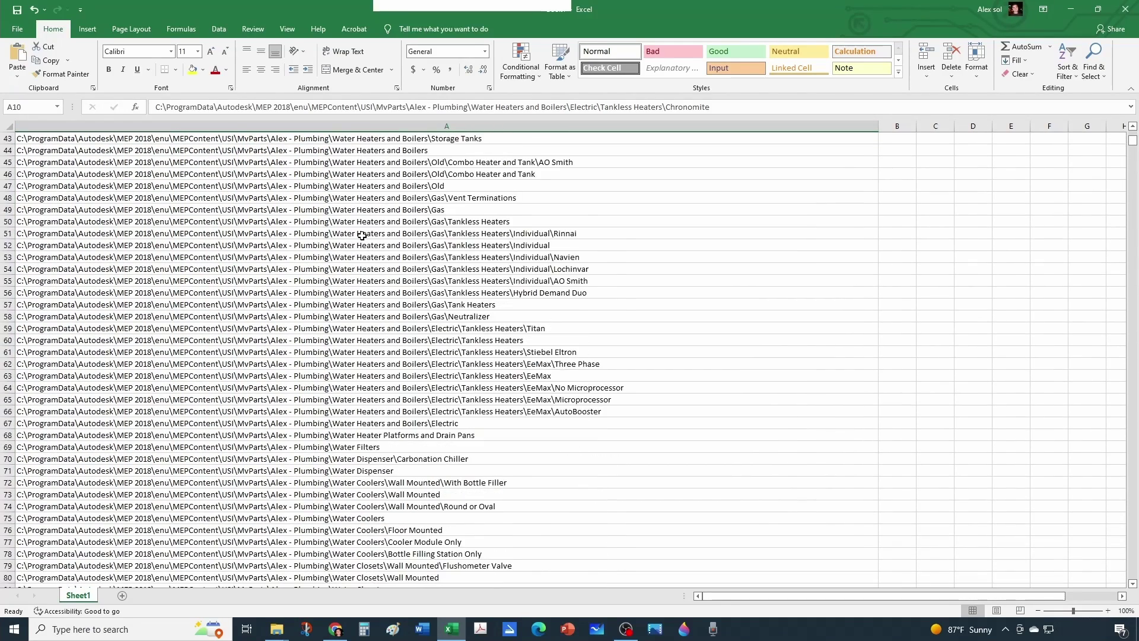
scroll(362, 235, down, 20)
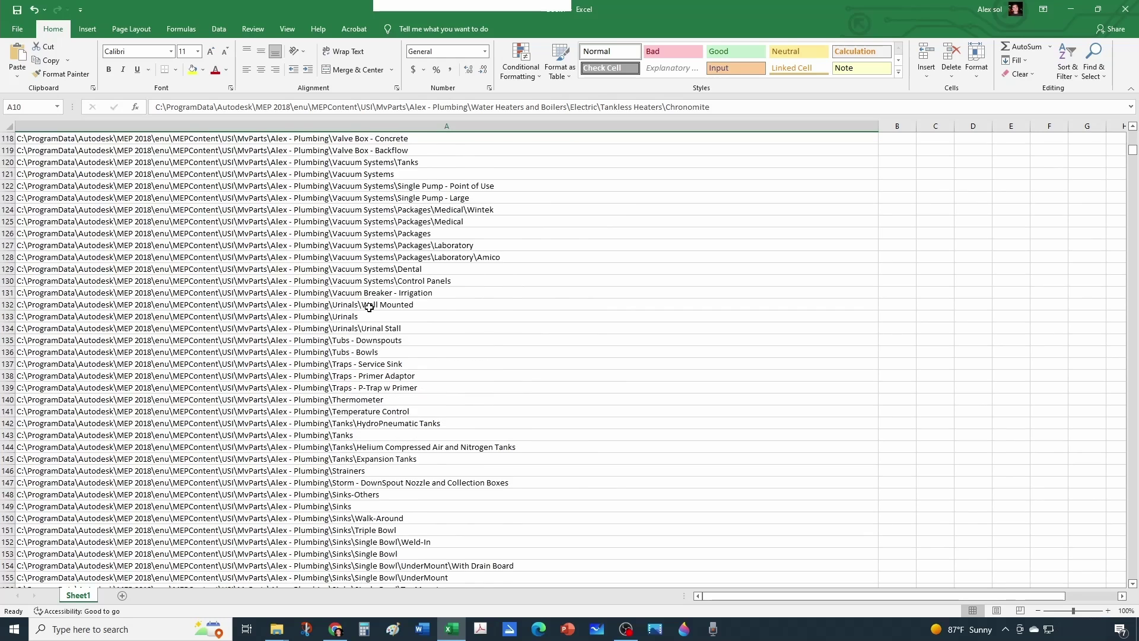
scroll(369, 307, down, 20)
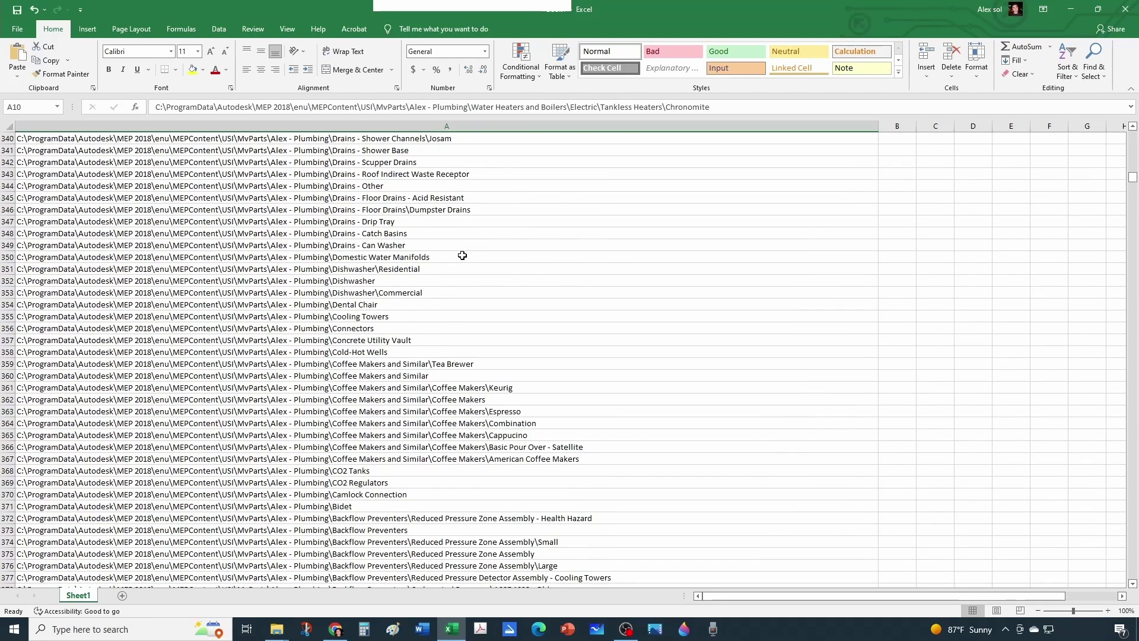
Delete row 397, which holds the Plumbing Catalog.txt path between the folder paths and the file paths
scroll(462, 255, down, 9)
click(509, 505)
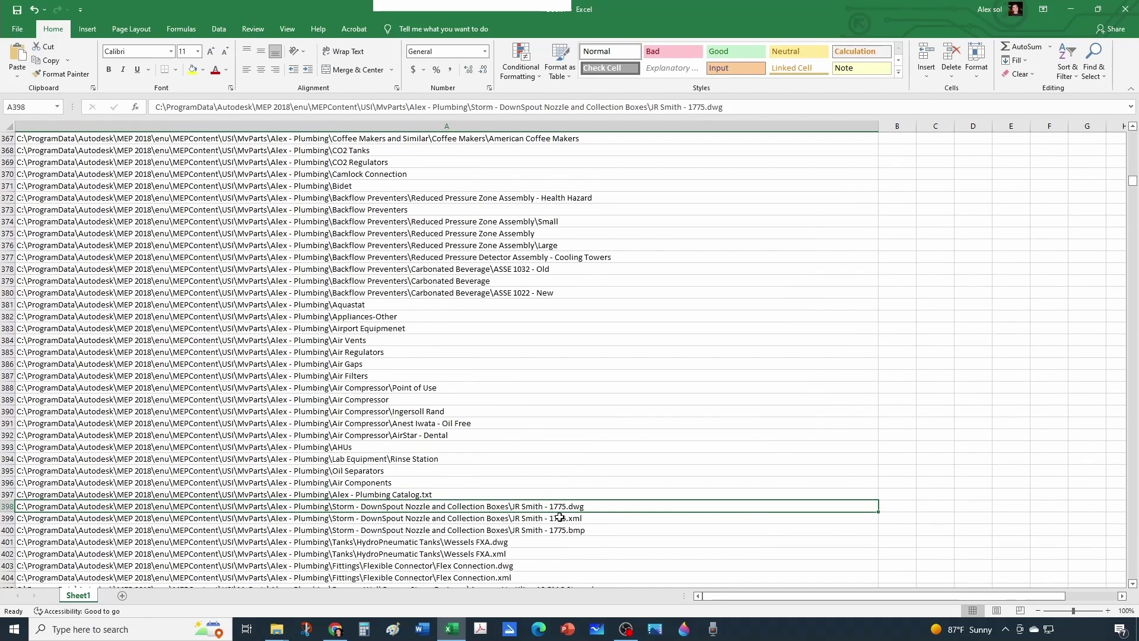
click(380, 497)
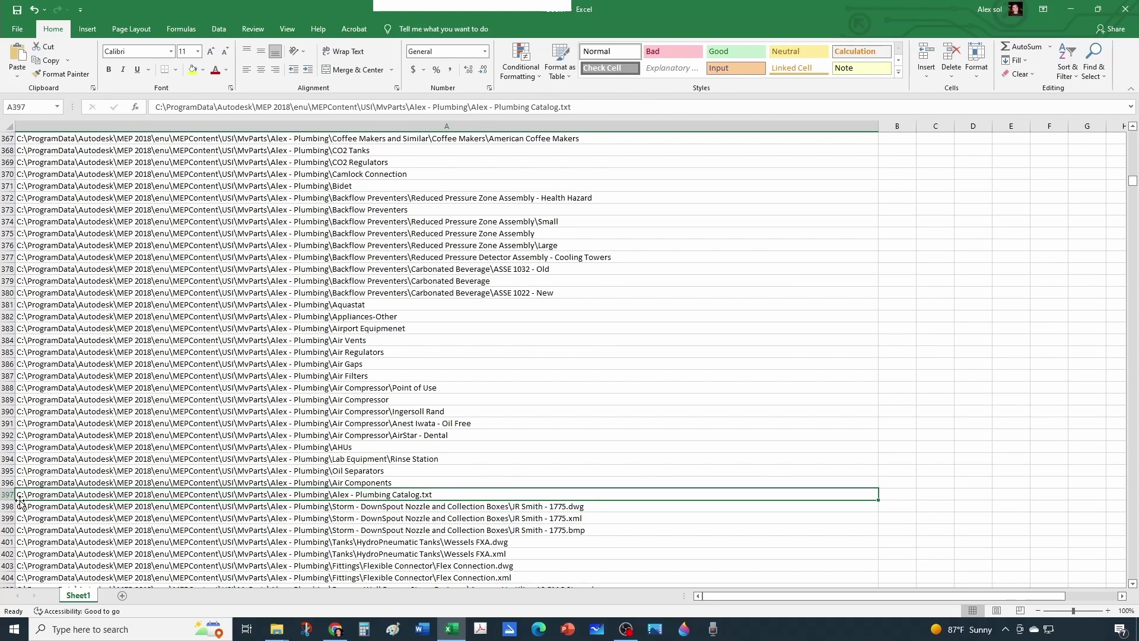
right_click(3, 494)
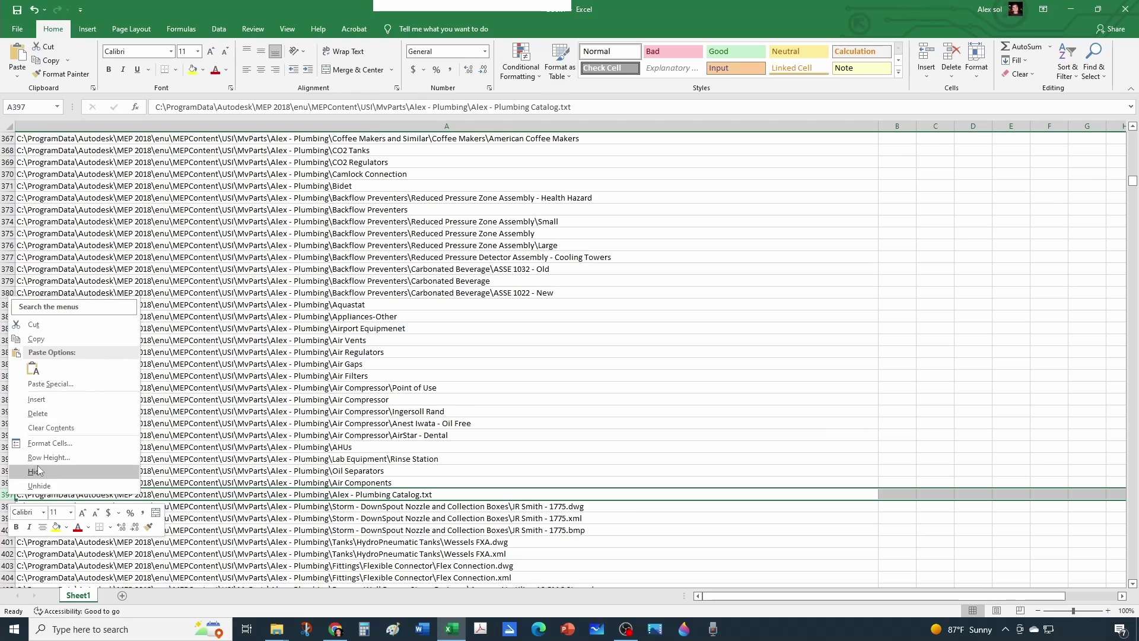
click(36, 414)
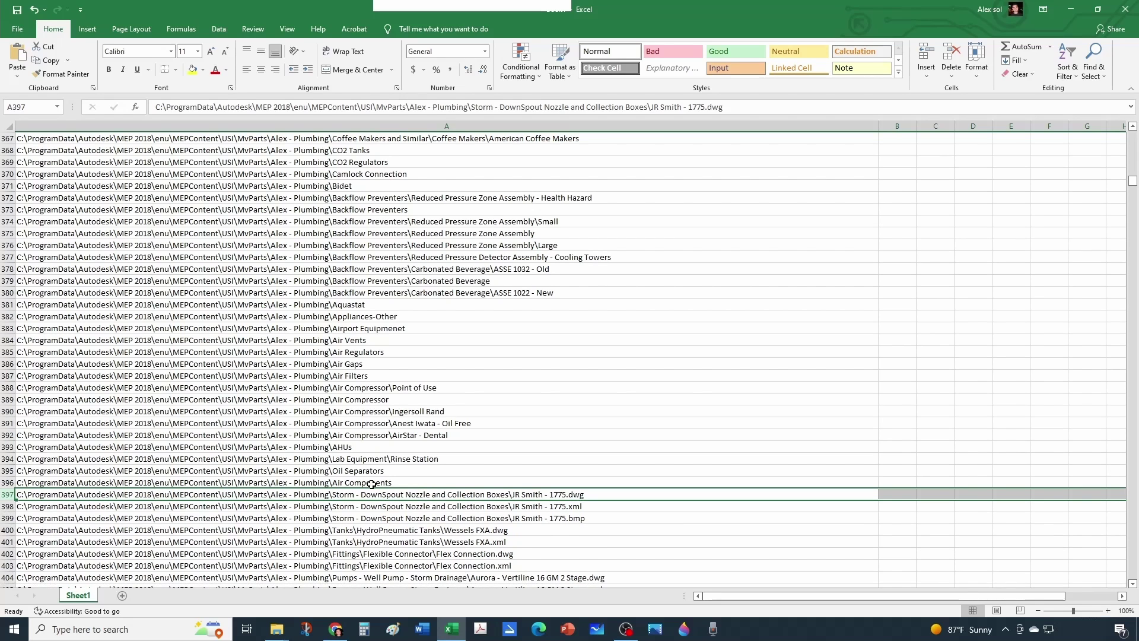
click(350, 493)
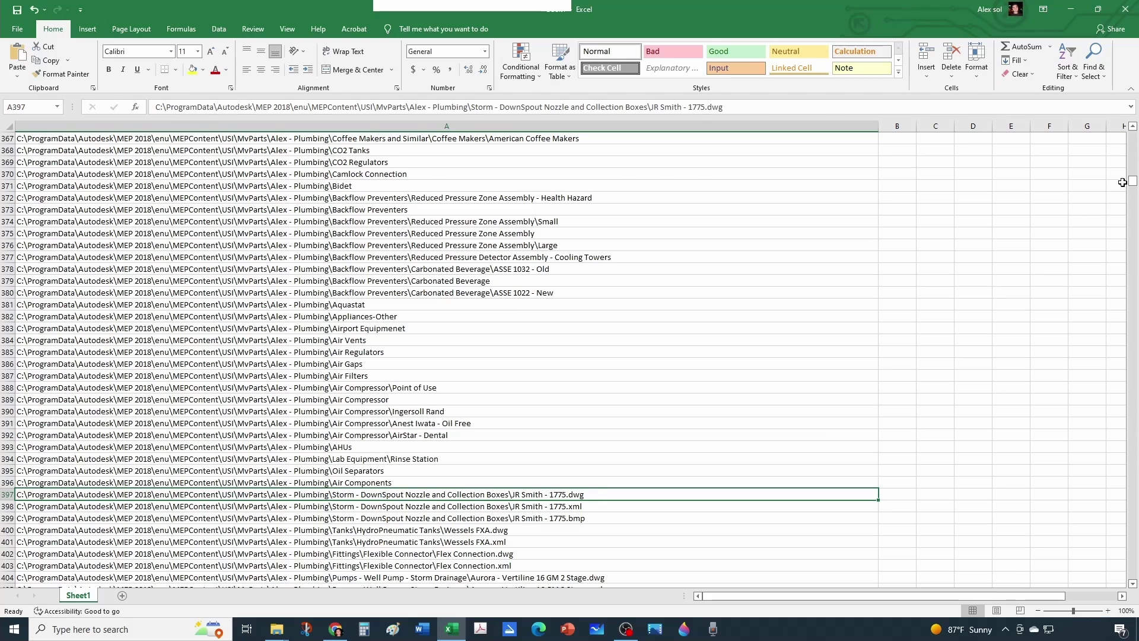
Find all cells in the path list that contain ".xml"
drag(1135, 182, 1133, 246)
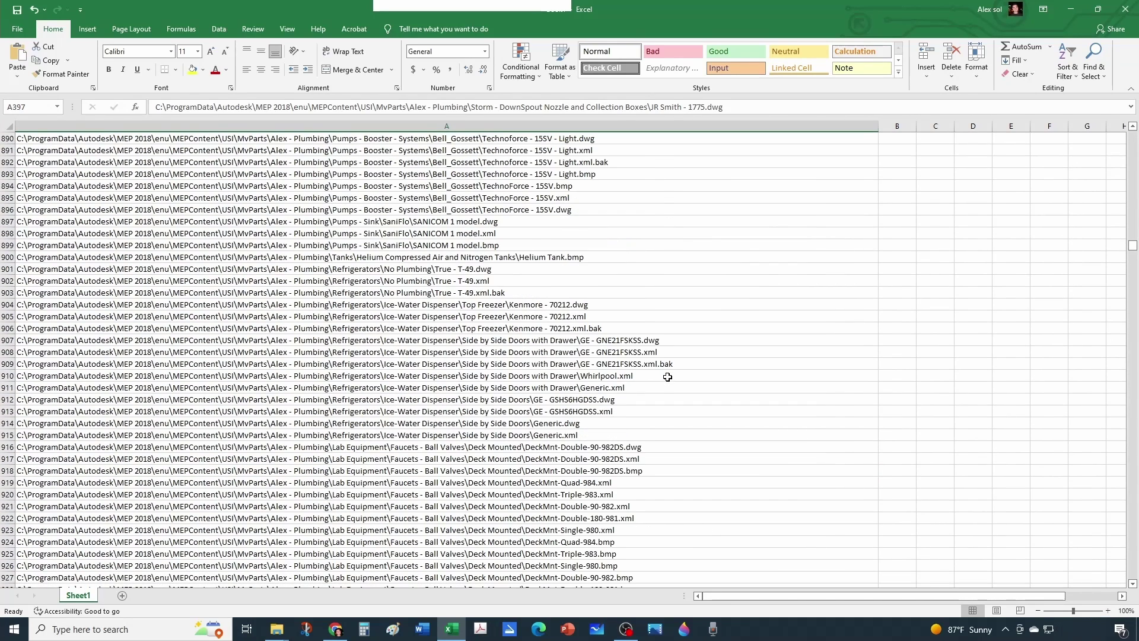
click(668, 373)
scroll(658, 363, up, 1)
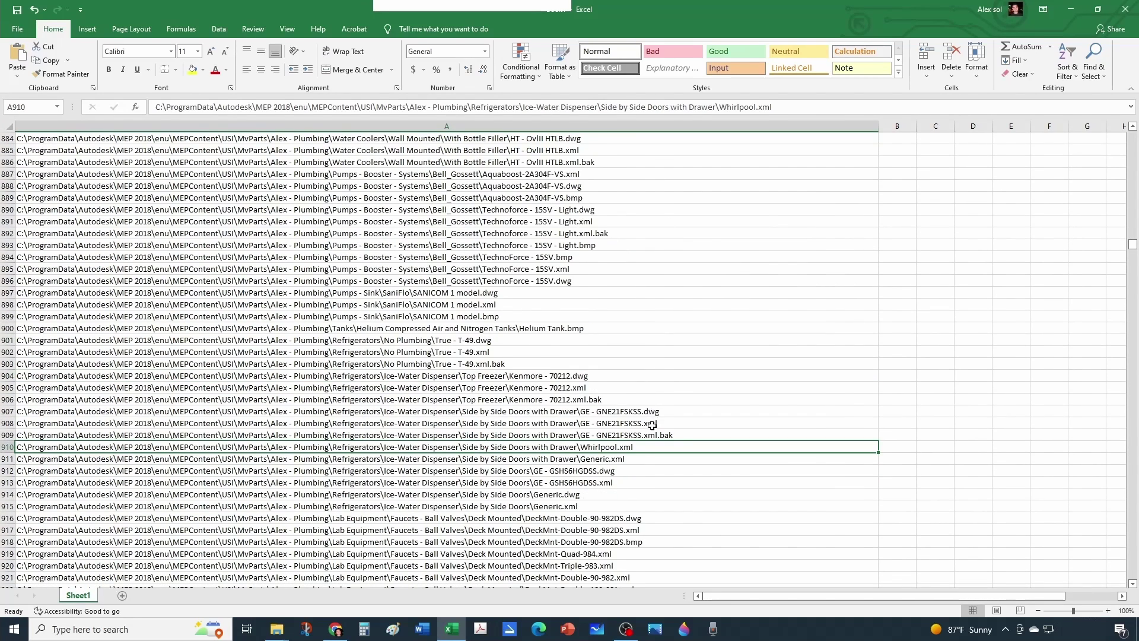
key(ctrl+z)
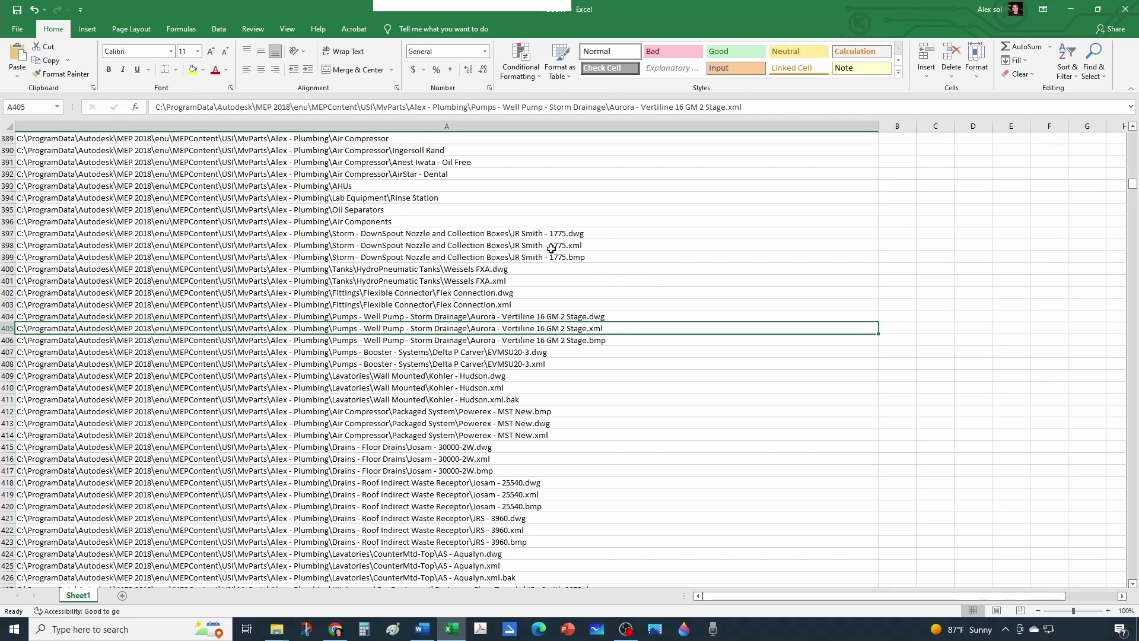
click(686, 270)
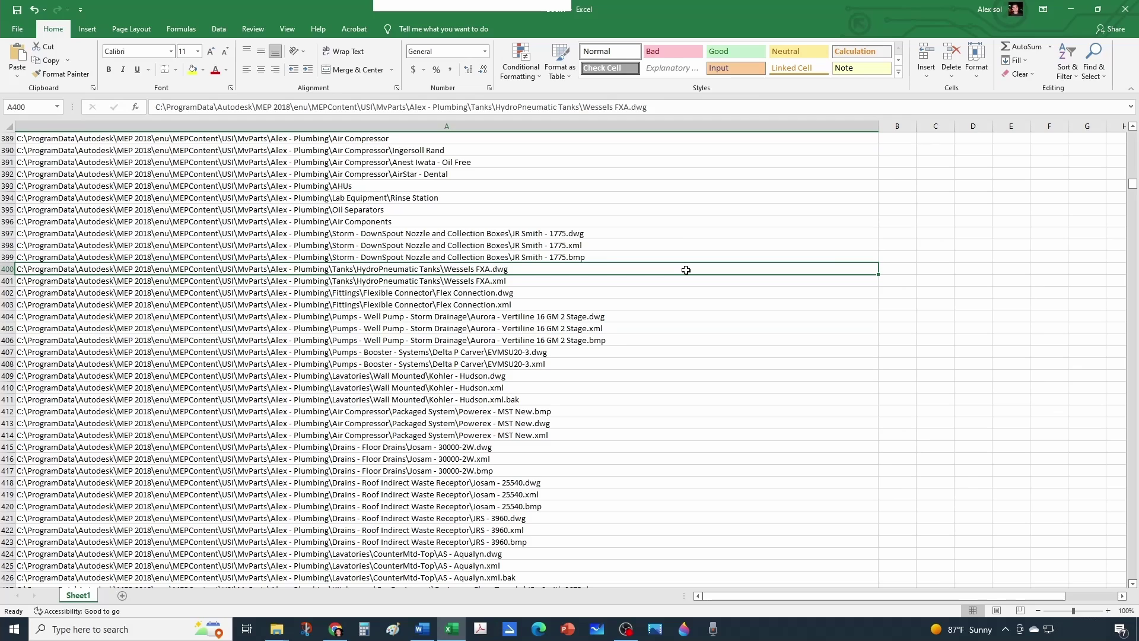
key(ctrl+f)
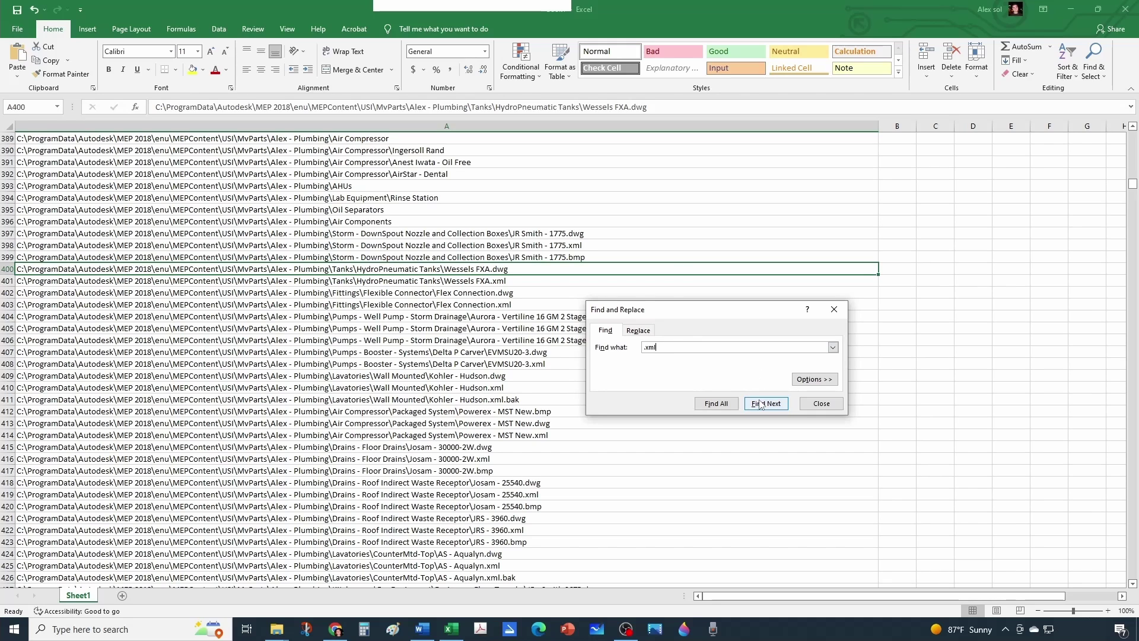
click(714, 404)
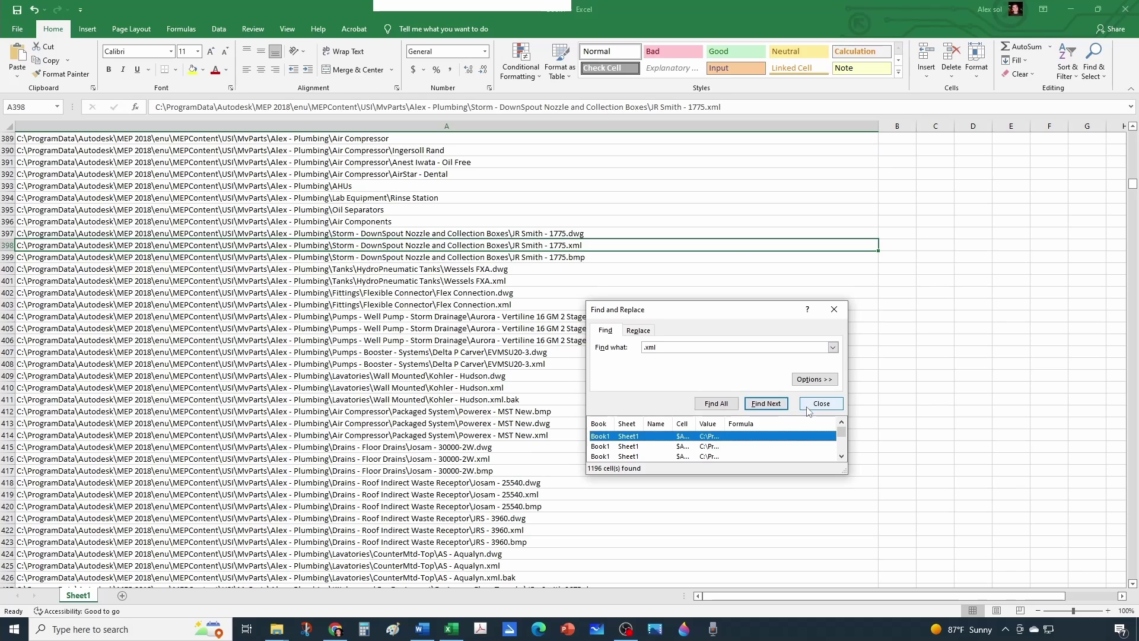
Select all the found ".xml" cells and delete their entire rows
click(611, 446)
click(626, 436)
click(611, 446)
click(599, 436)
drag(765, 316, 798, 166)
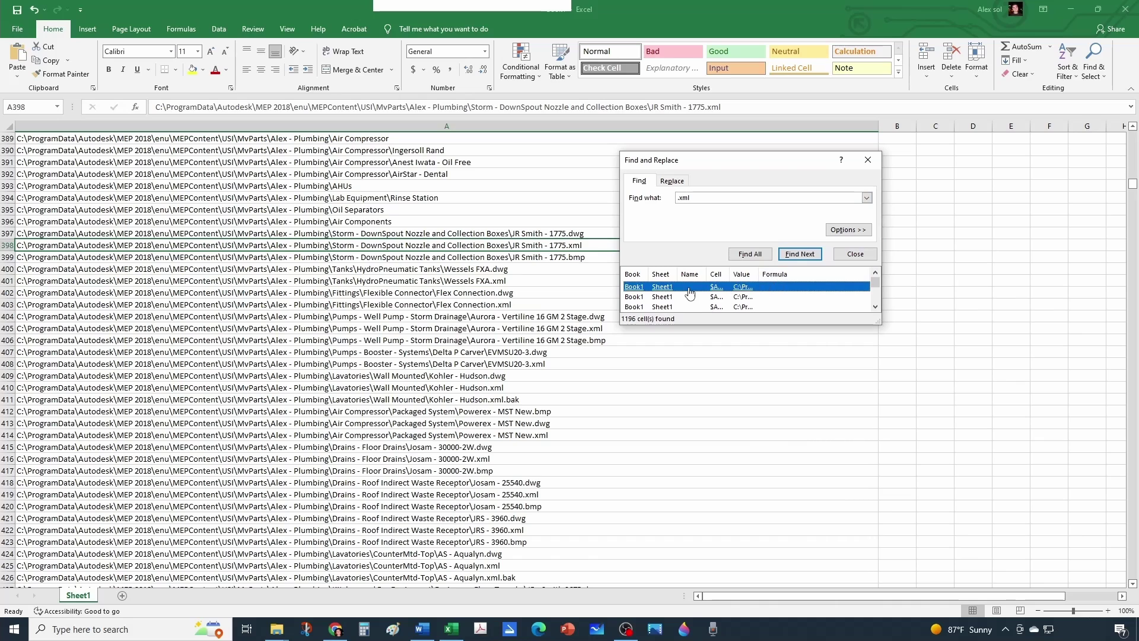
click(633, 291)
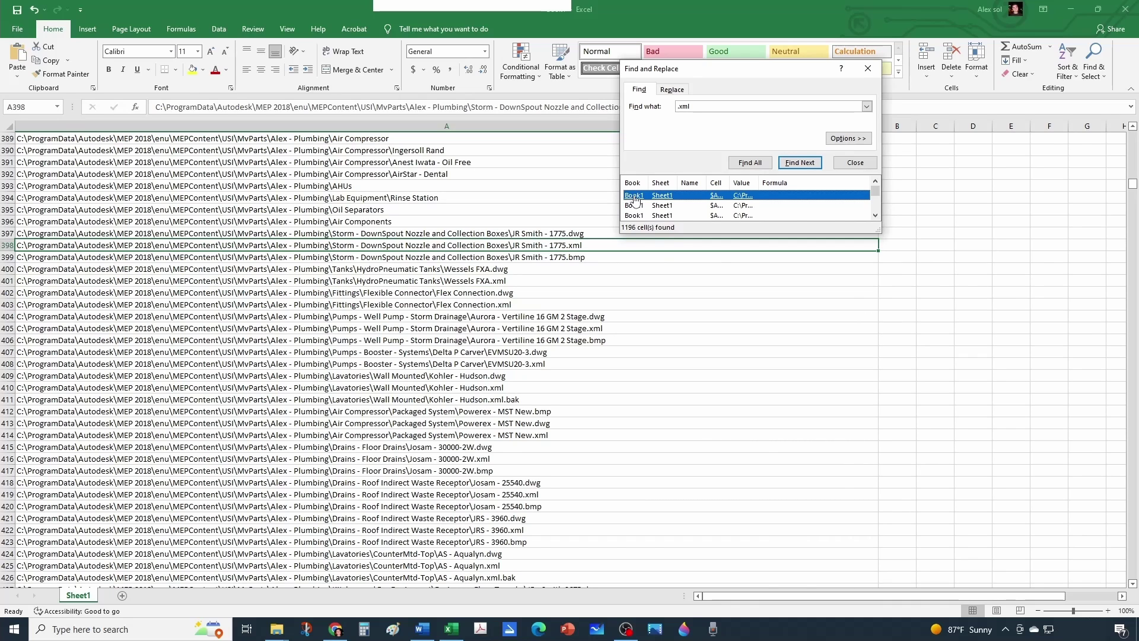
click(877, 209)
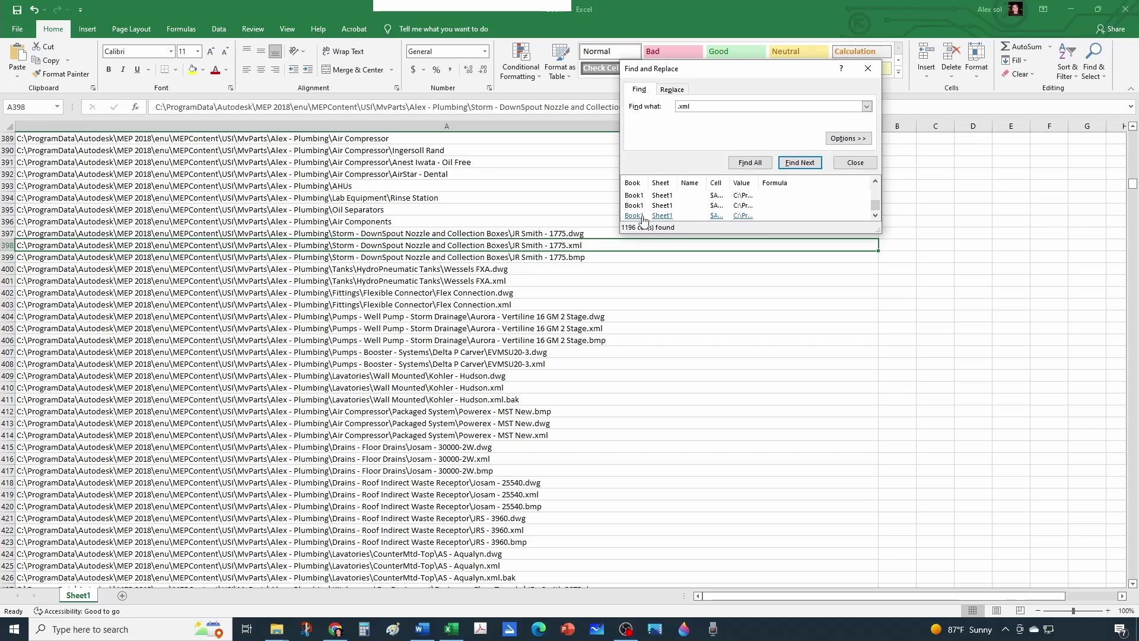
key(ctrl+a)
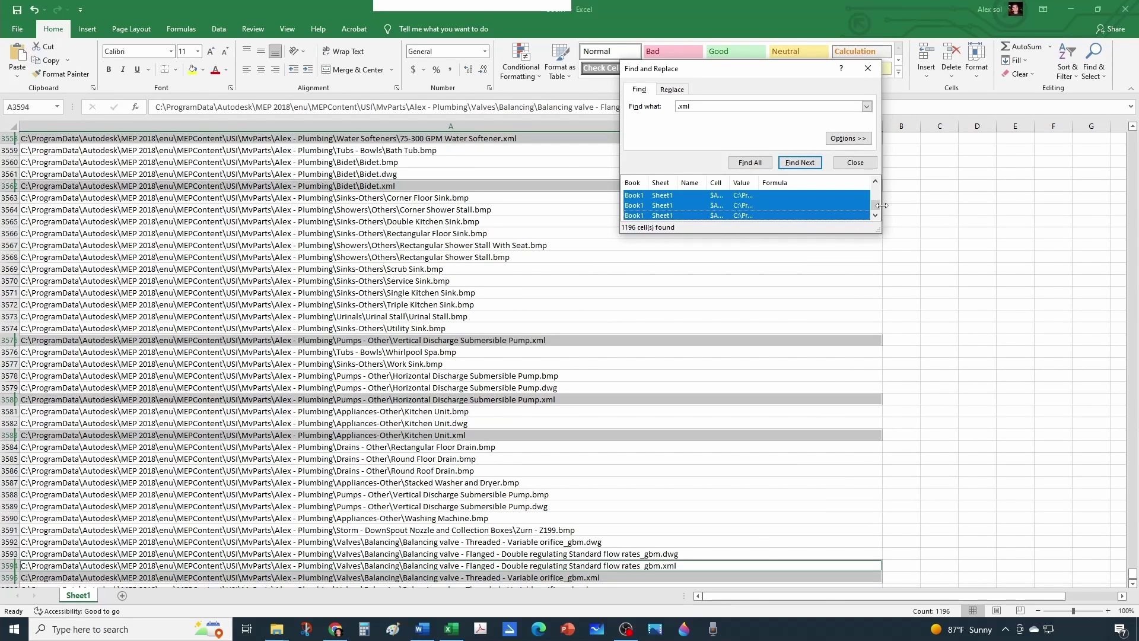
click(873, 69)
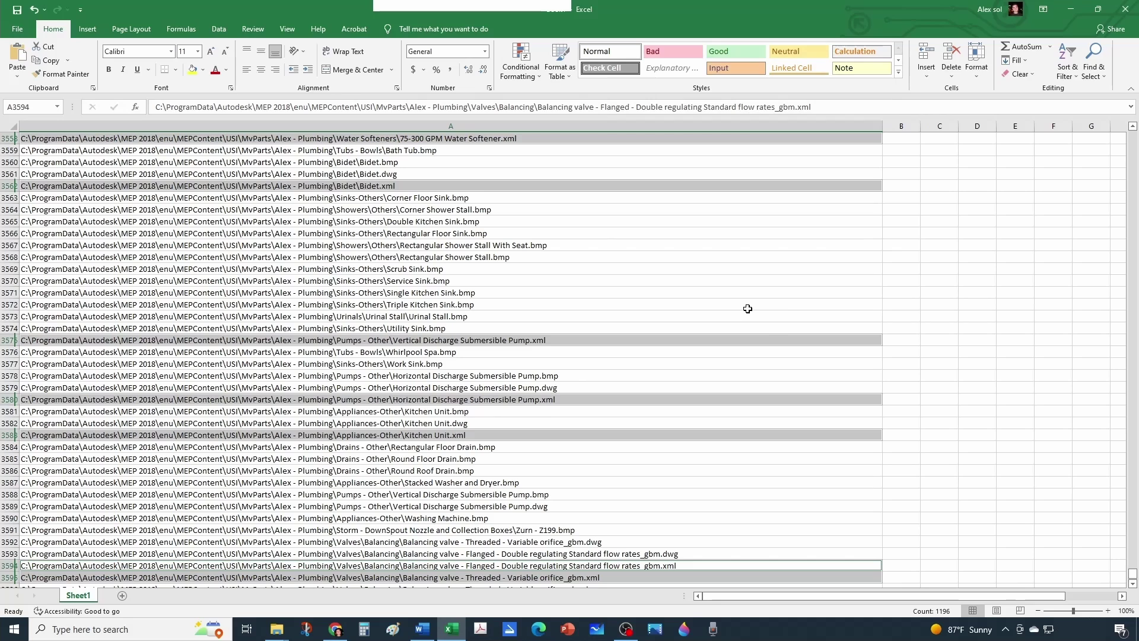
key(ctrl+minus)
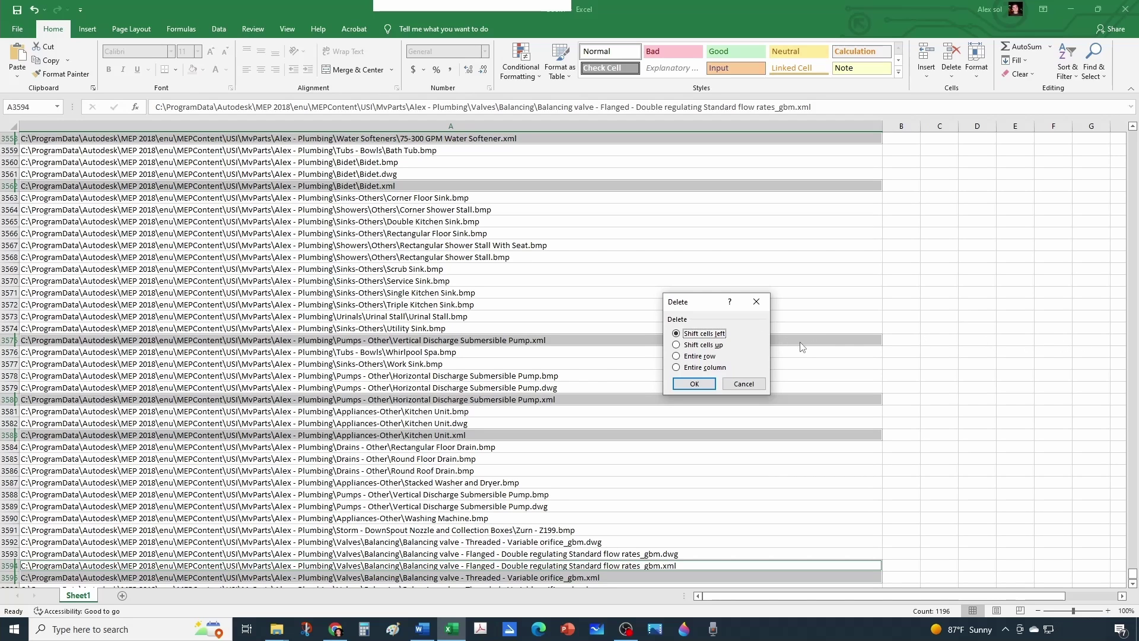
click(677, 357)
click(694, 383)
Find all cells in the remaining path list that contain ".bmp"
drag(1132, 573, 1097, 227)
scroll(729, 358, up, 4)
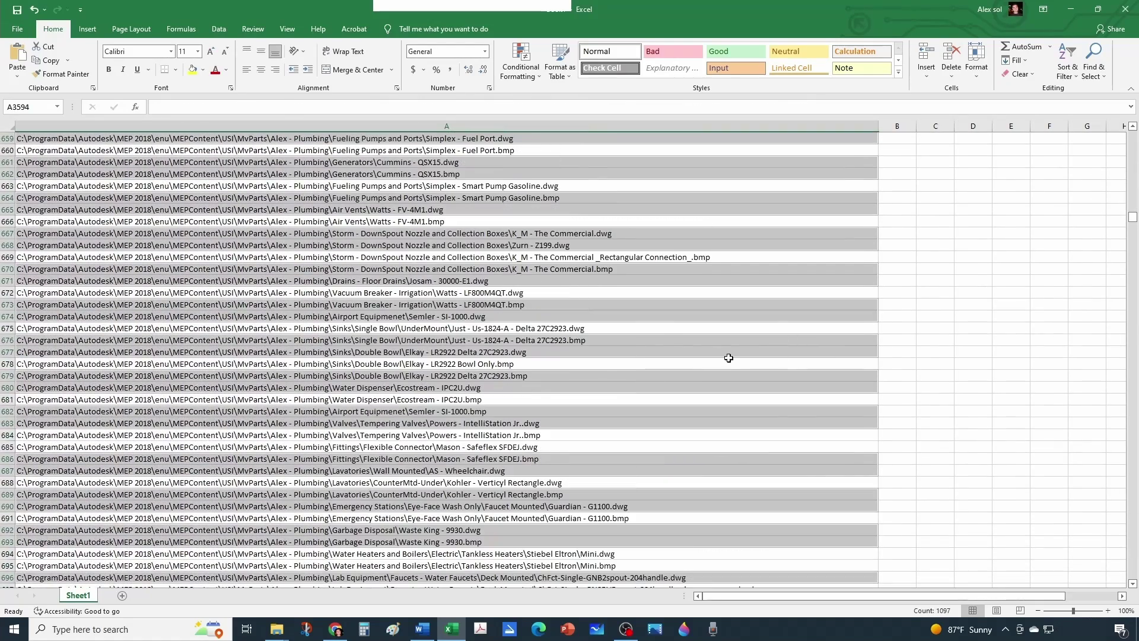
click(534, 436)
click(781, 372)
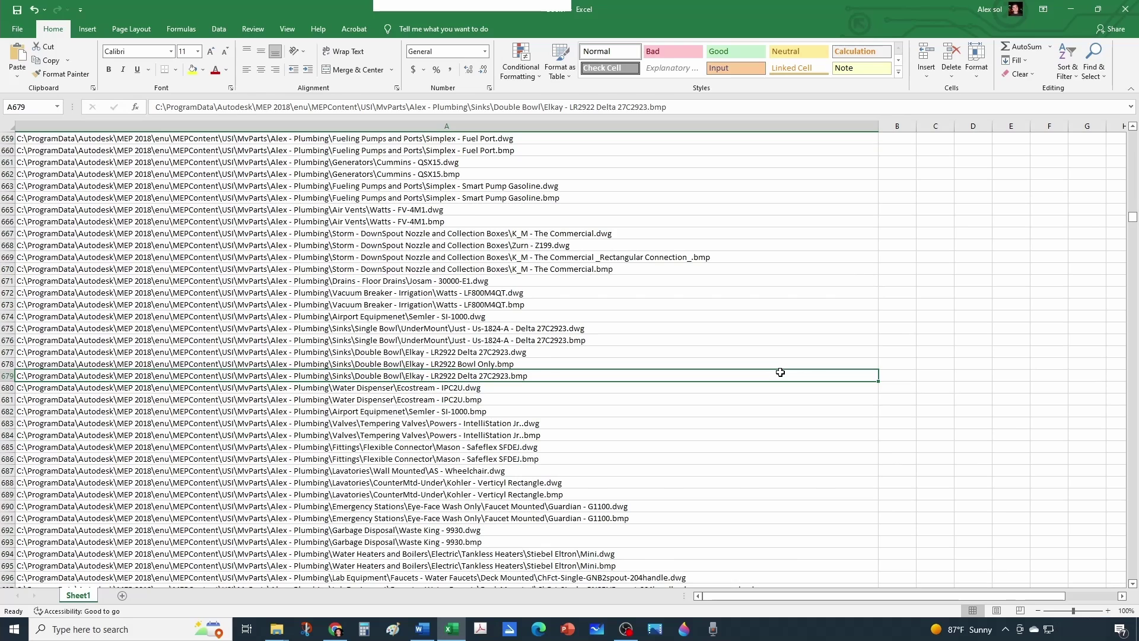
key(ctrl+f)
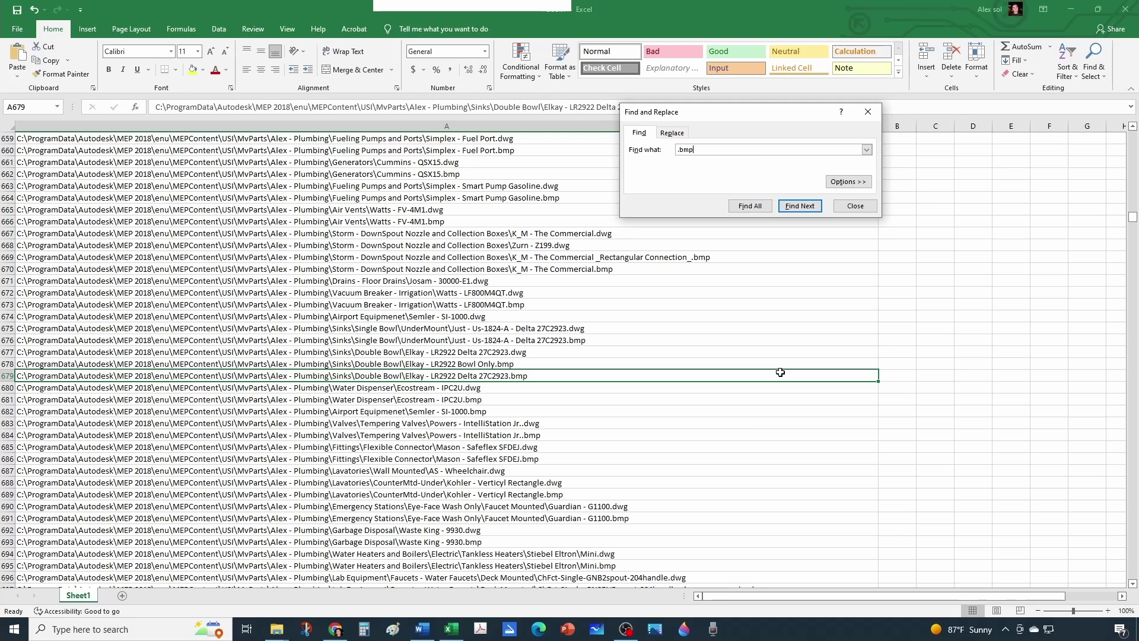
click(750, 205)
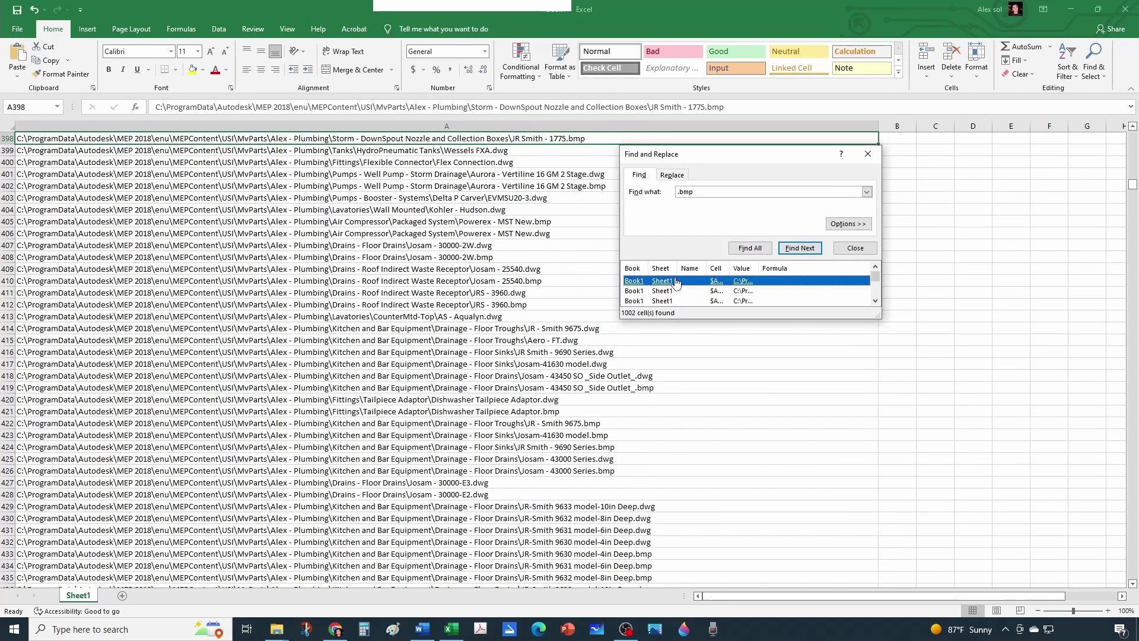
Select all the found ".bmp" cells and delete their entire rows
drag(876, 277, 876, 303)
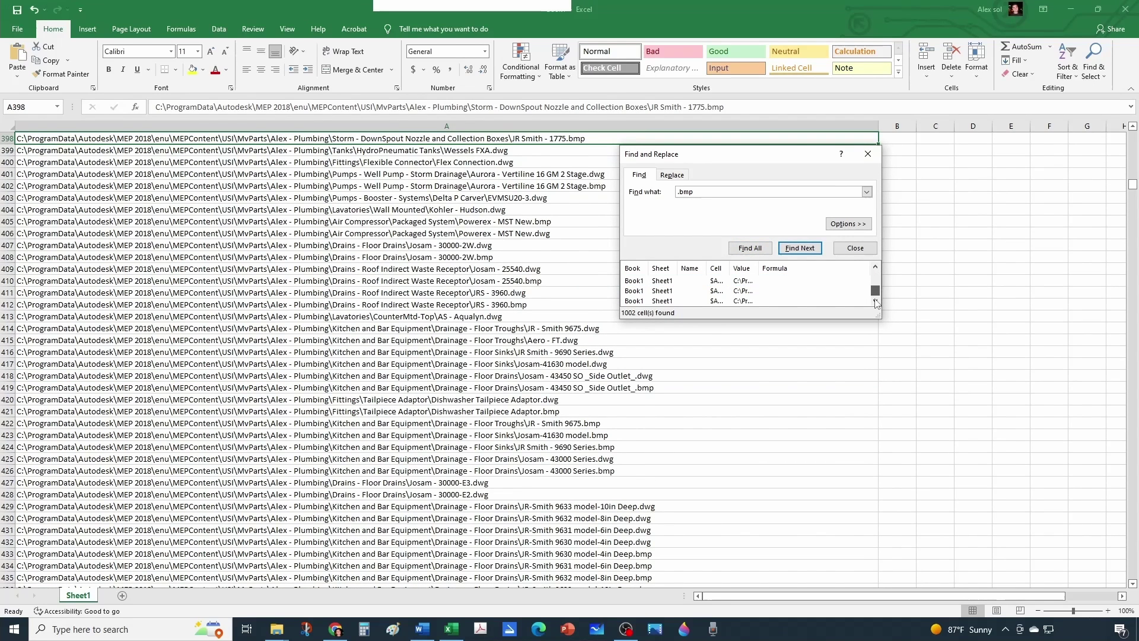
shift+click(632, 305)
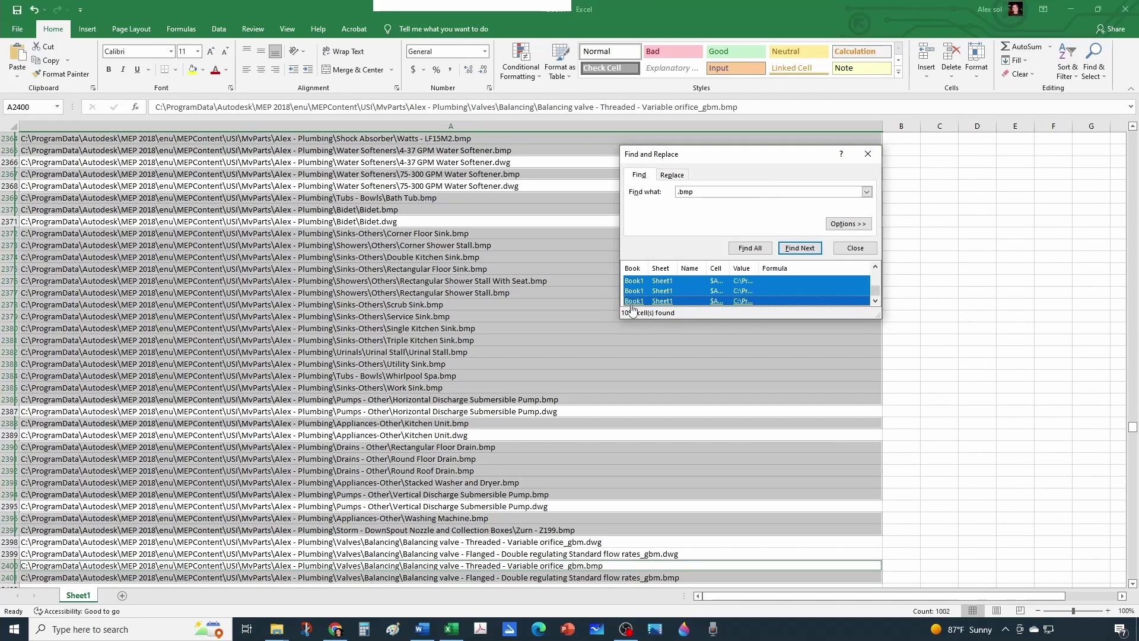
click(868, 154)
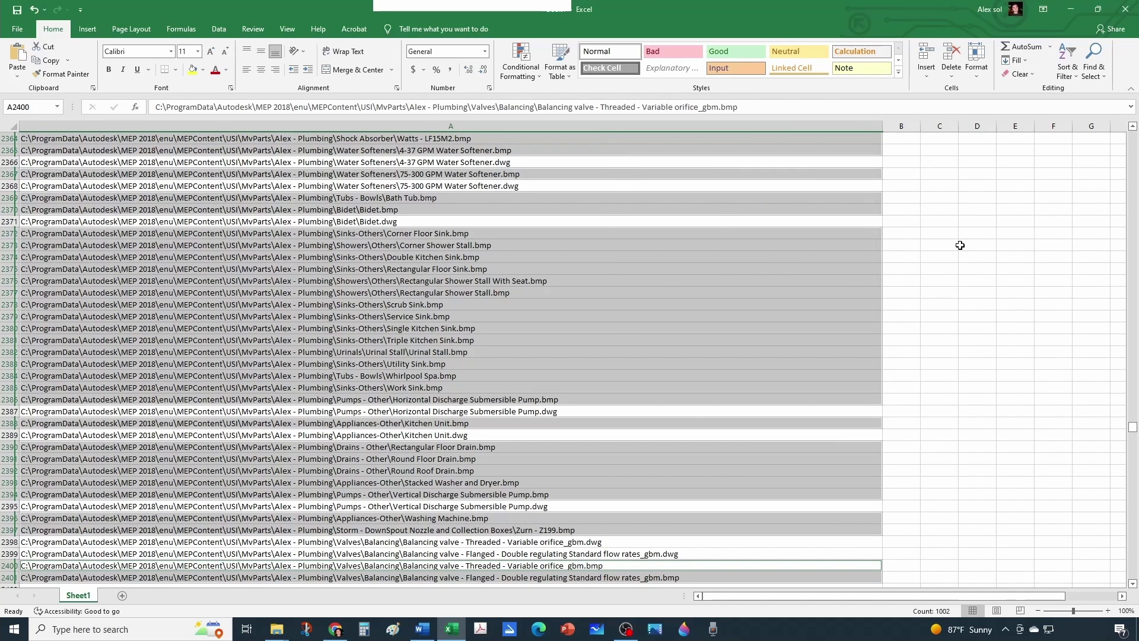
key(ctrl+minus)
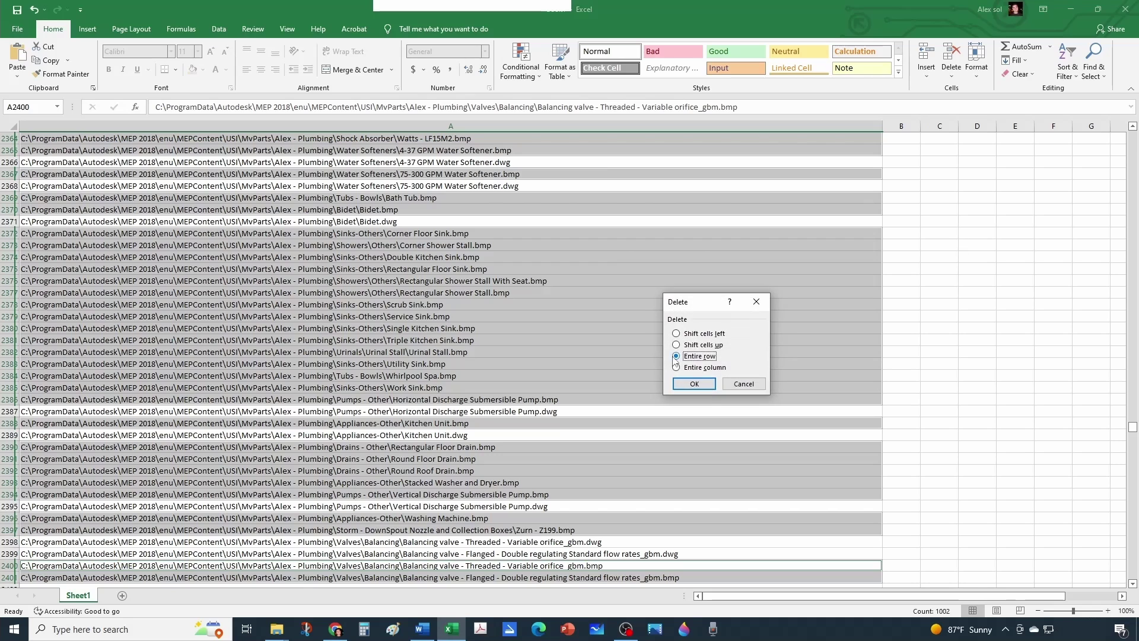
click(694, 384)
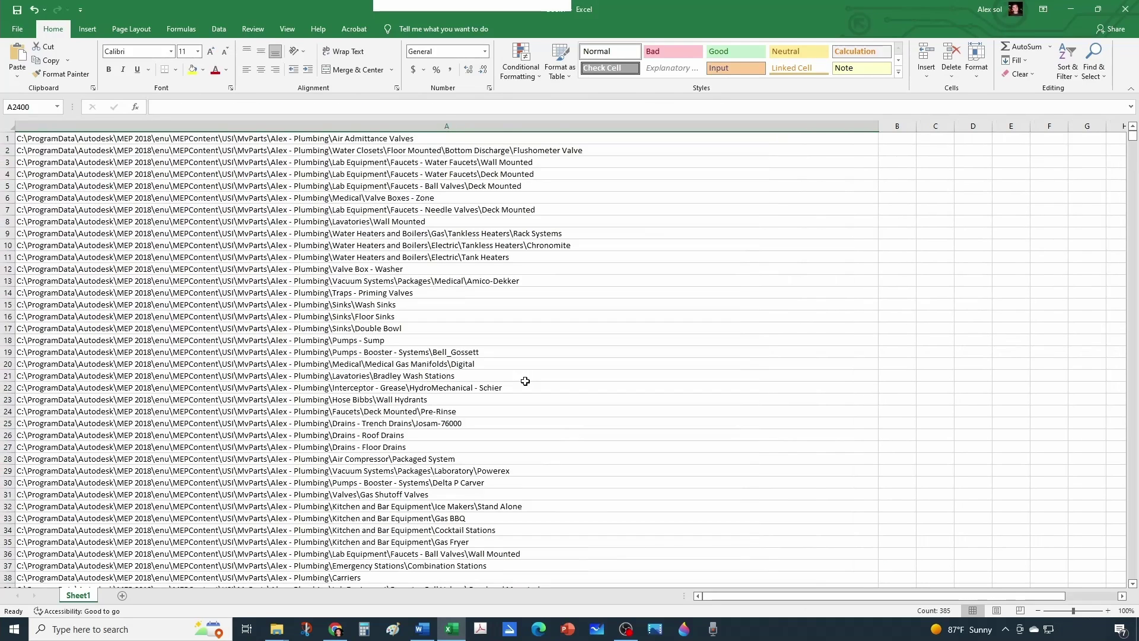
Move the folder-path rows 1 to 396 below the .dwg list, starting at row 1401, and remove the emptied rows above the list
click(5, 138)
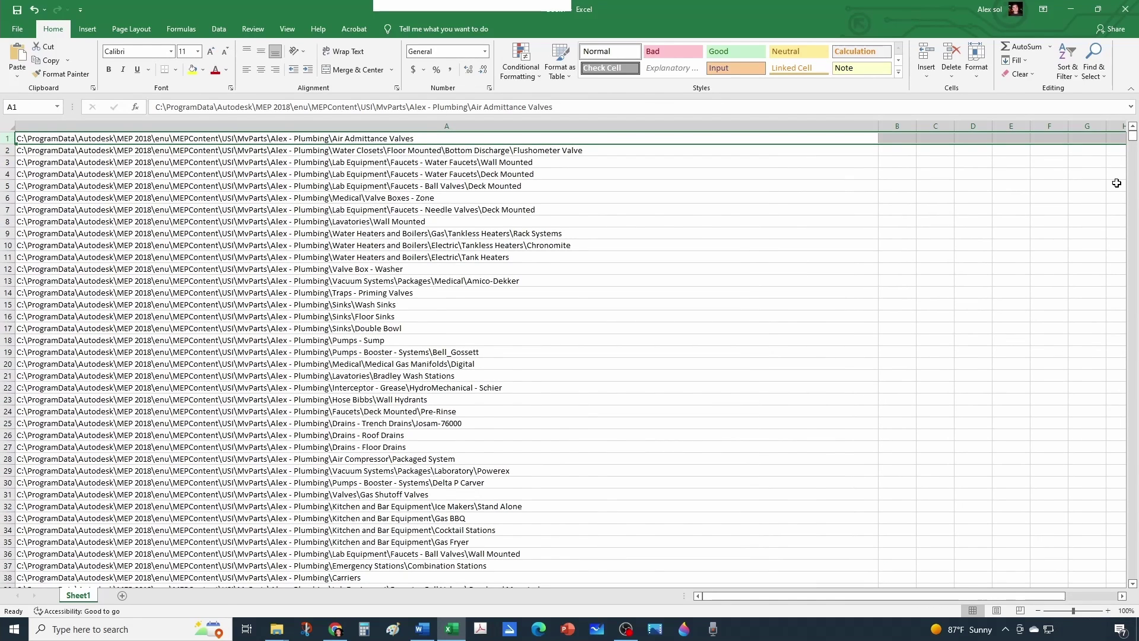
drag(1132, 136, 1132, 184)
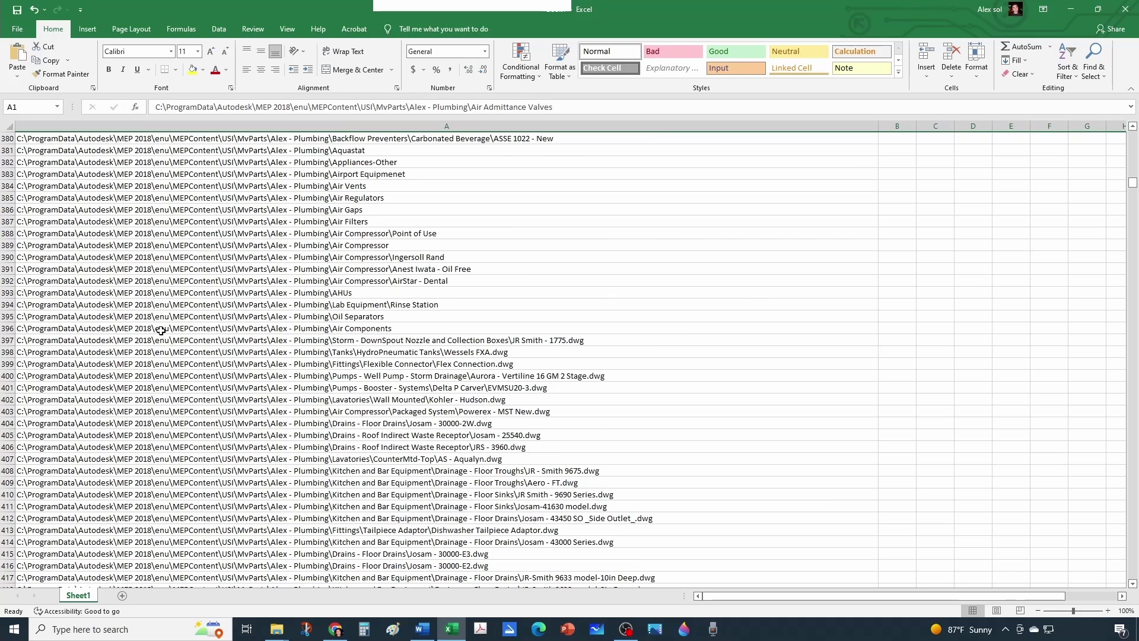
shift+click(5, 328)
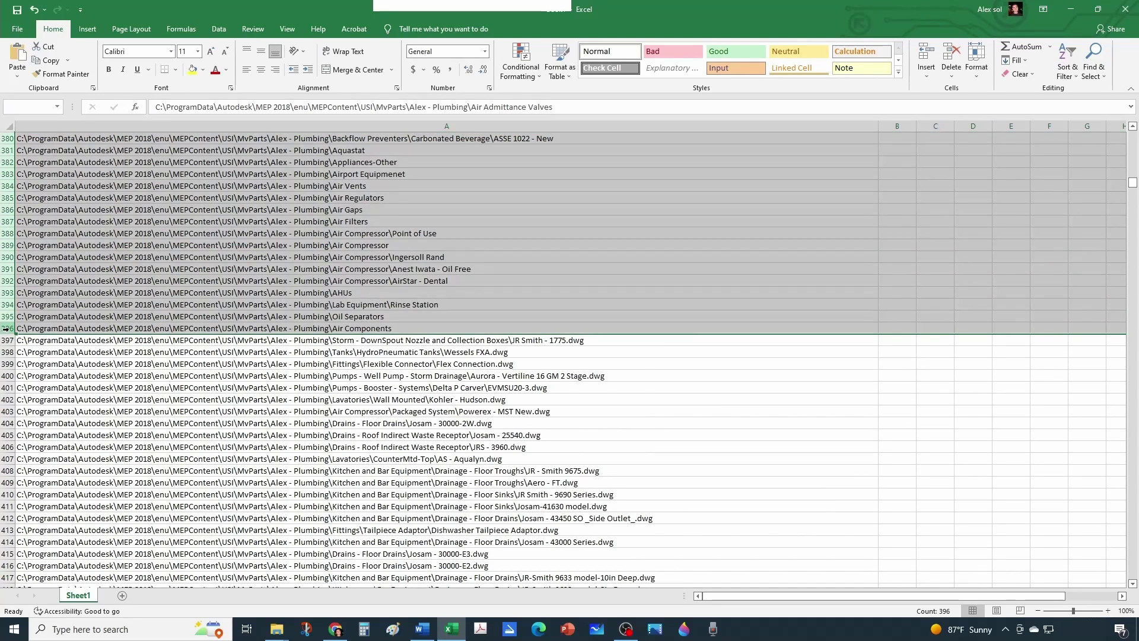
right_click(6, 255)
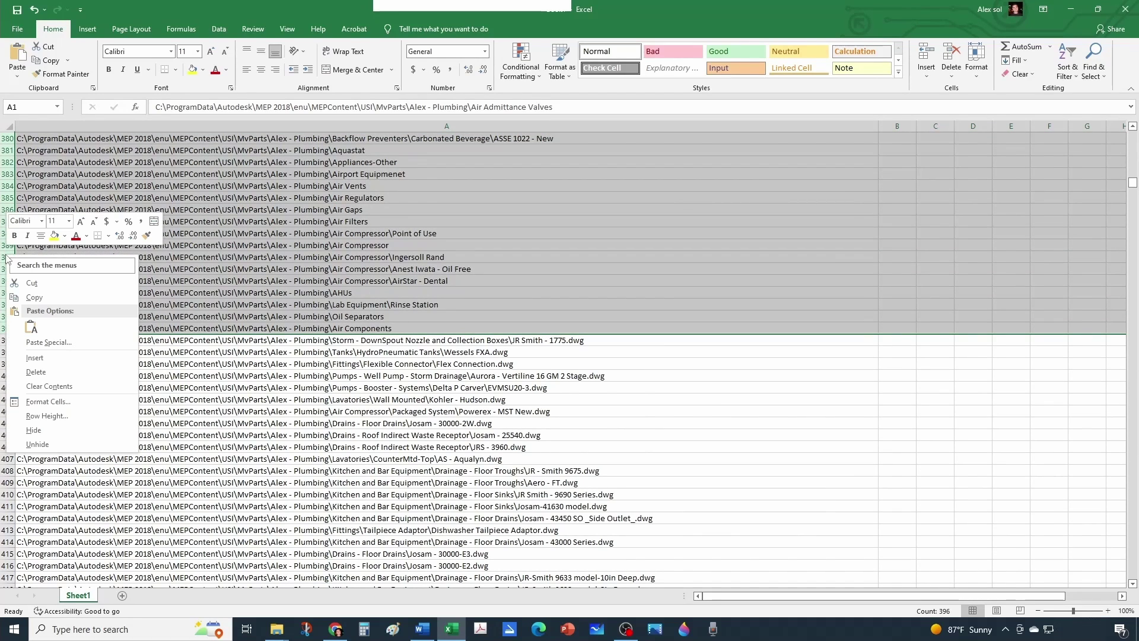
click(38, 288)
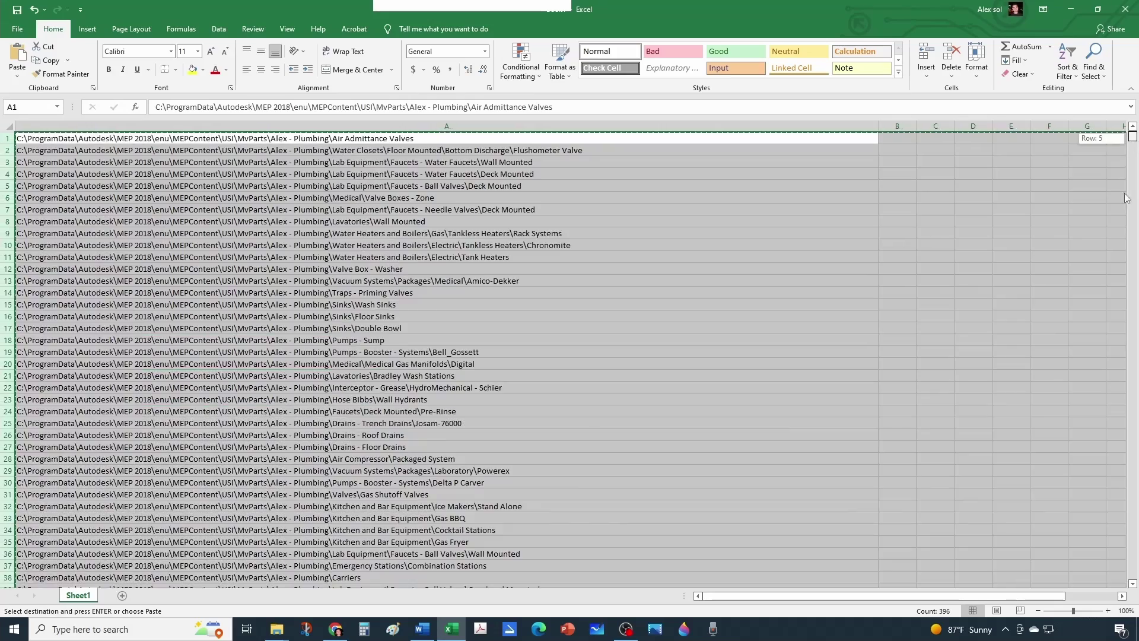
drag(1133, 182, 1131, 273)
click(6, 174)
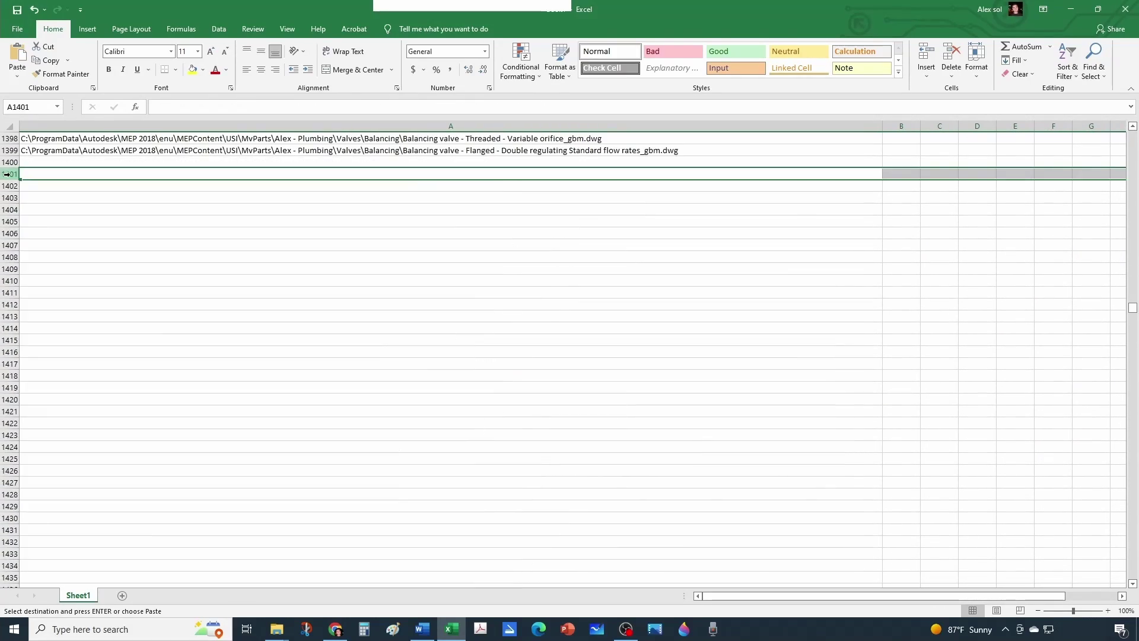
key(ctrl+v)
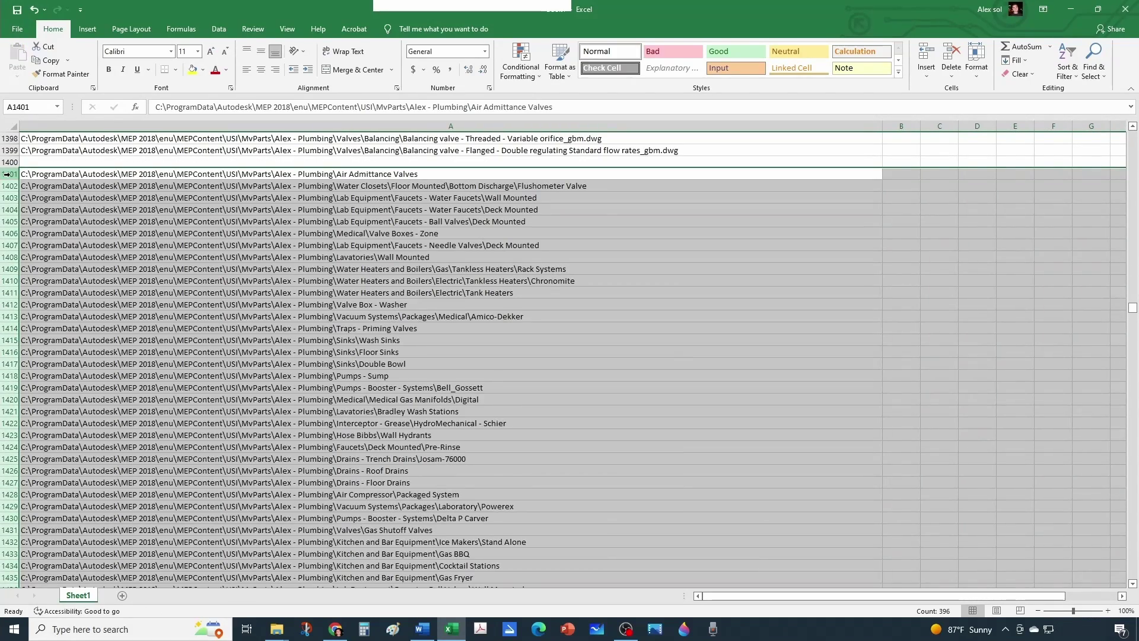
click(730, 295)
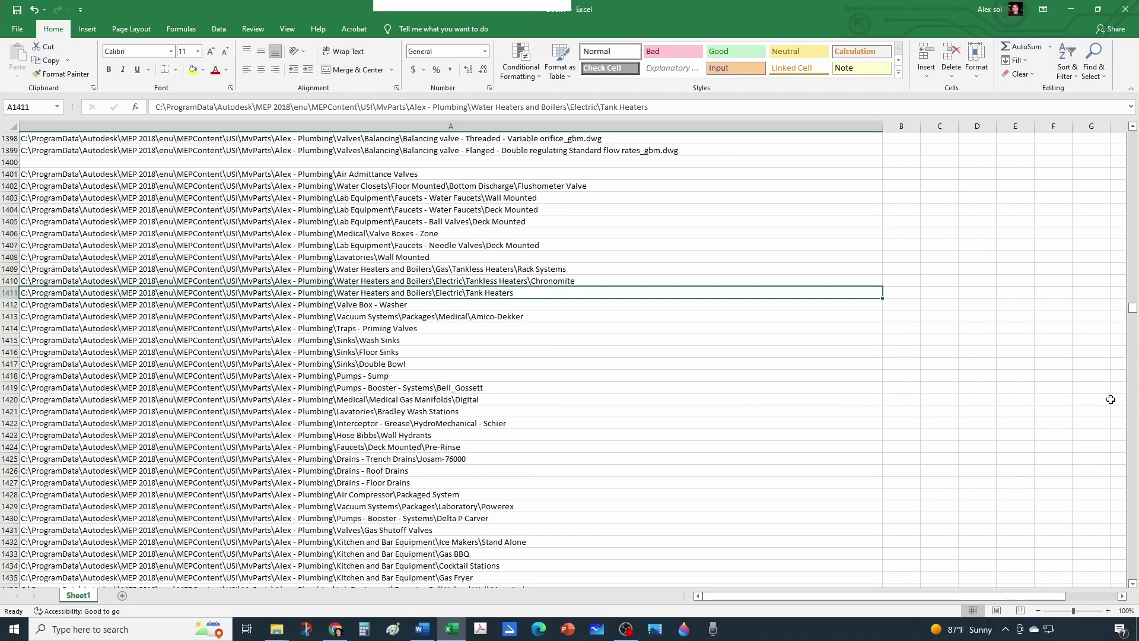
drag(1125, 308, 1131, 133)
click(652, 222)
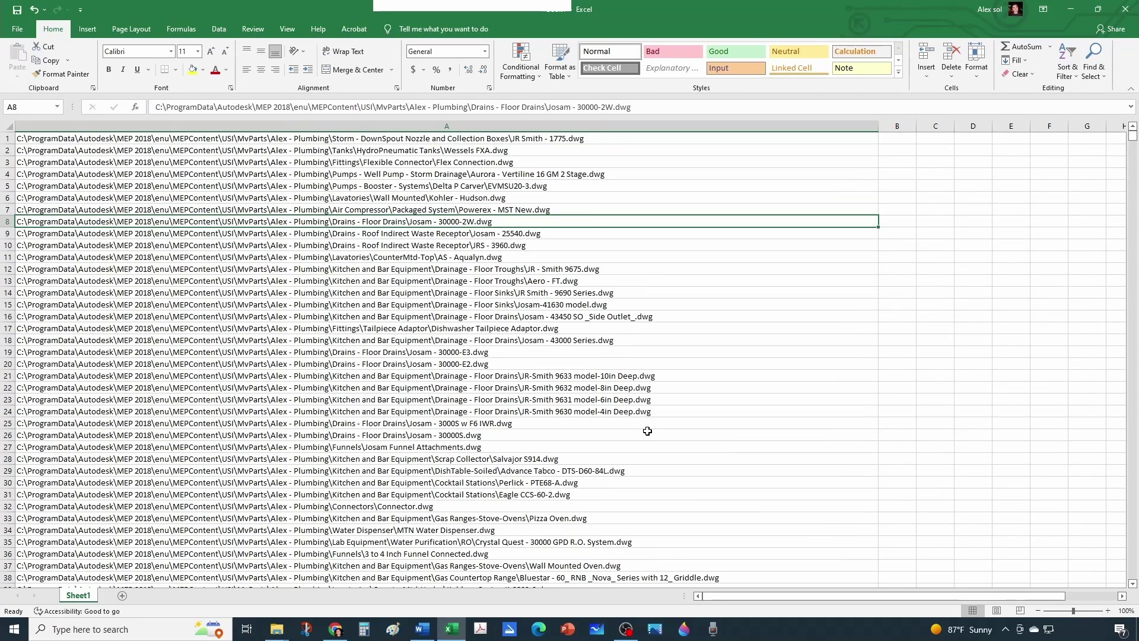
Insert a blank row above the .dwg list and enter the heading "MV PARTS" in cell A1
right_click(8, 138)
click(38, 239)
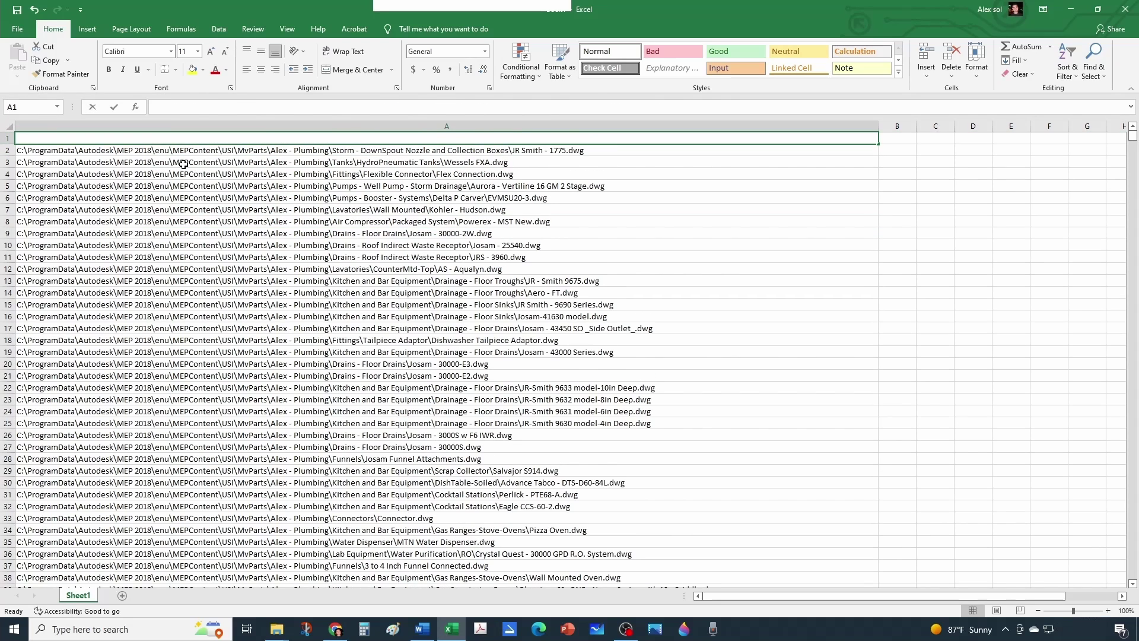
text(MV P)
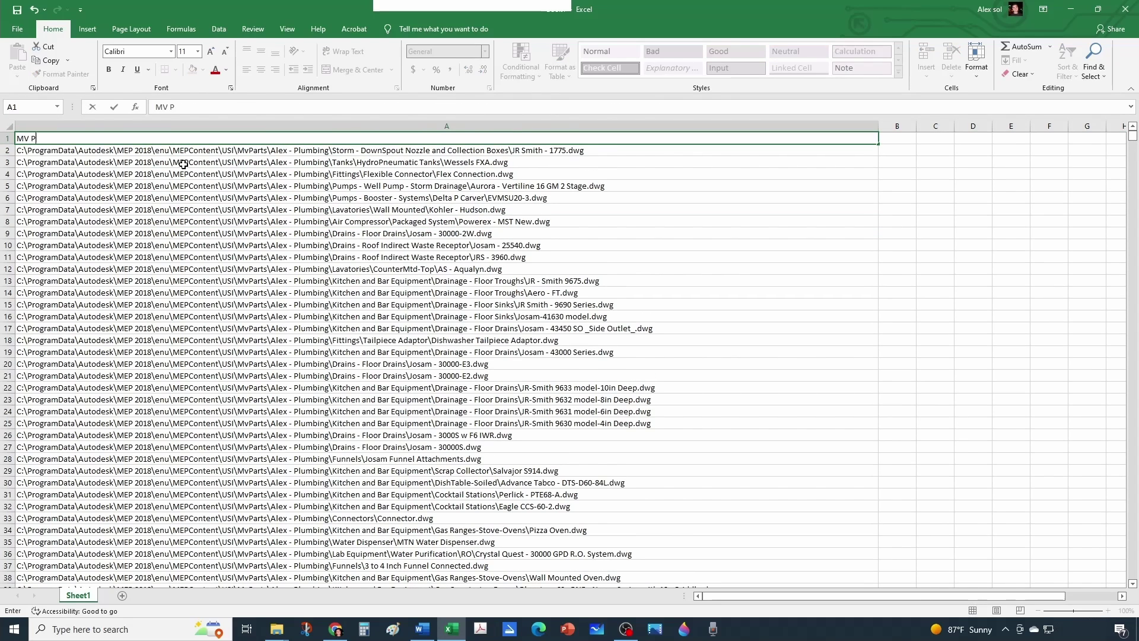
text(ARTS)
click(184, 164)
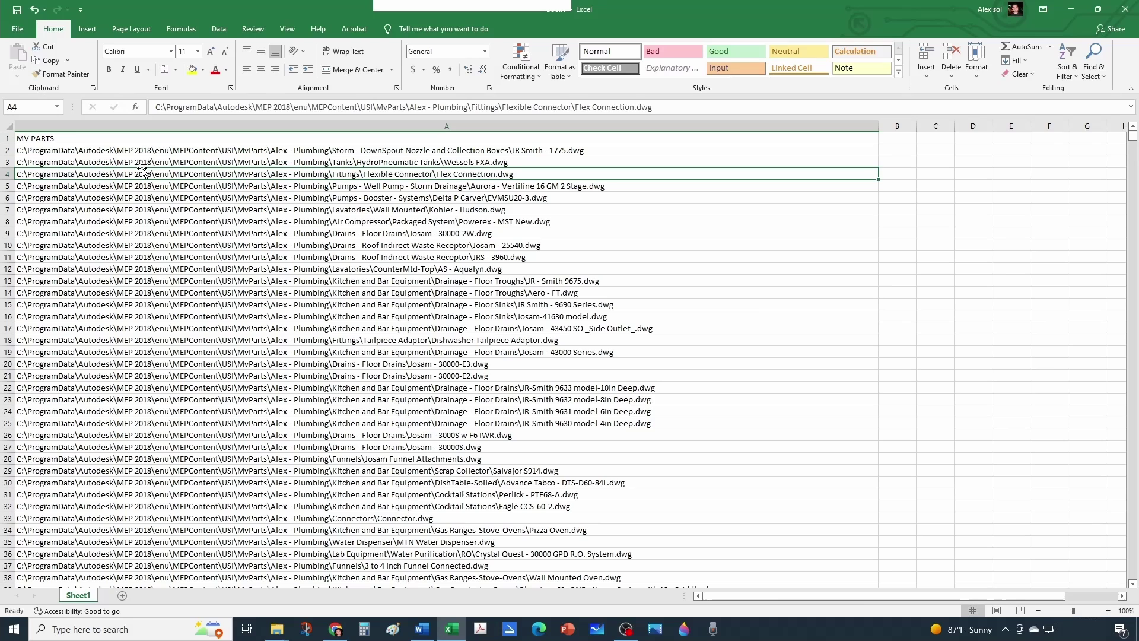
Format the "MV PARTS" heading in A1 as bold with the standard blue font color
click(62, 138)
click(108, 70)
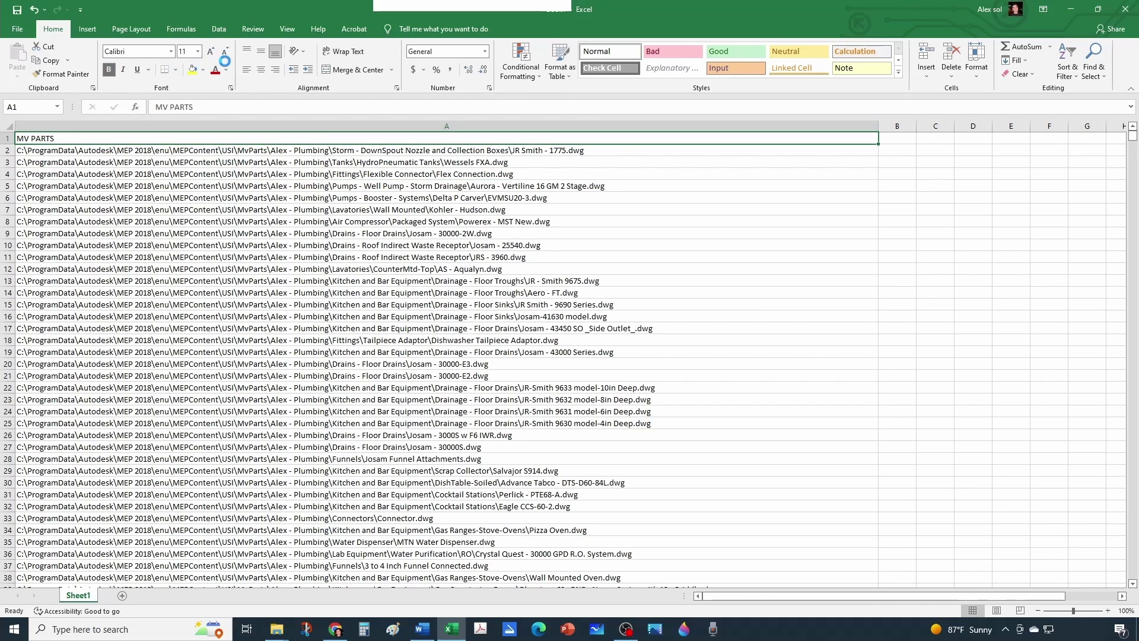
click(226, 70)
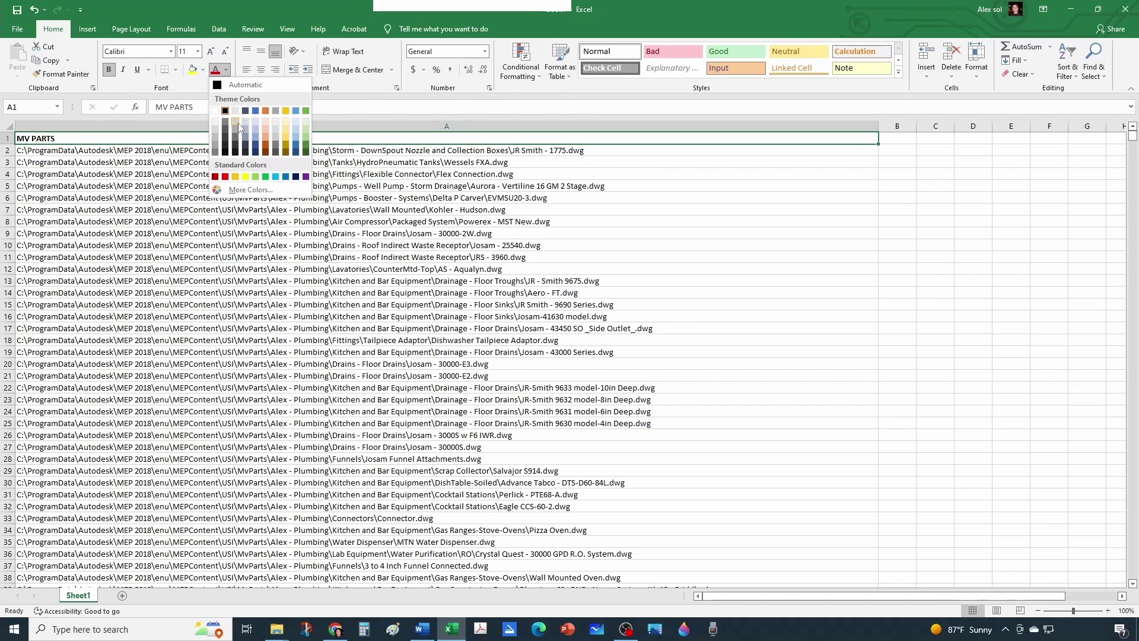
click(285, 177)
Insert another blank row between the .dwg list and the folder paths, and enter "FOLDERS AND SUBFOLDERS" in A1006
drag(1133, 134, 1132, 257)
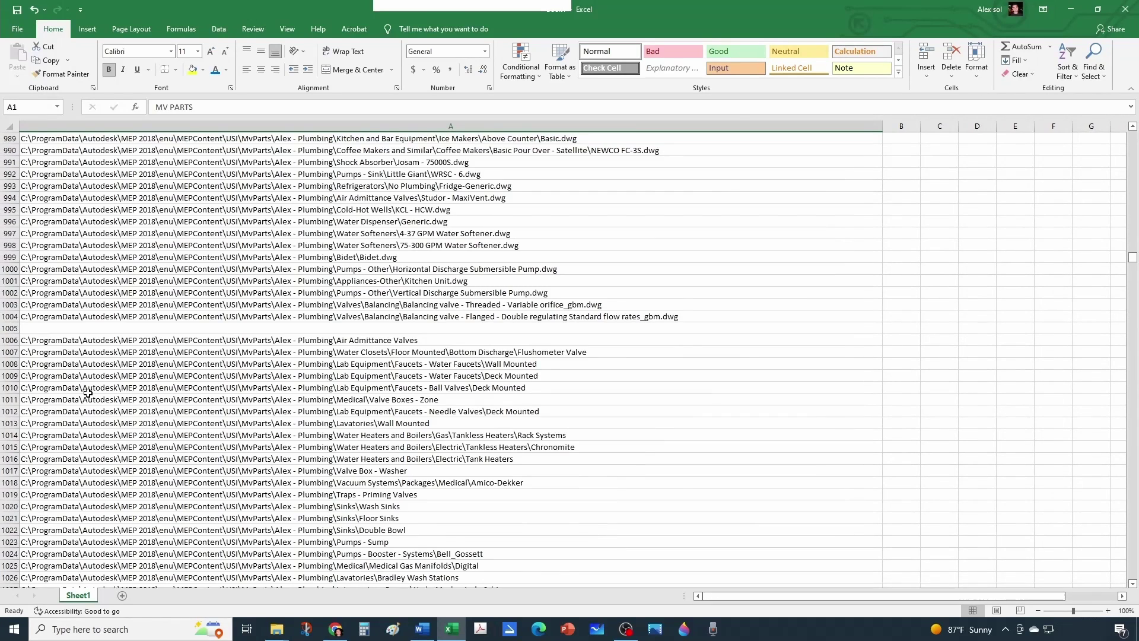
right_click(16, 330)
click(48, 433)
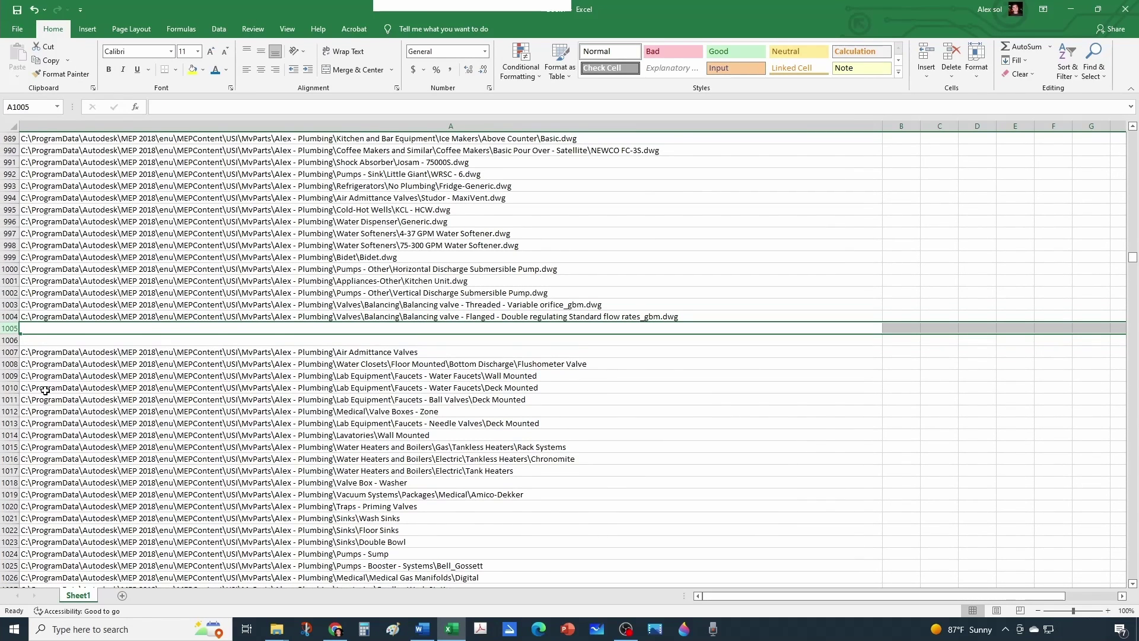
click(41, 342)
text(F)
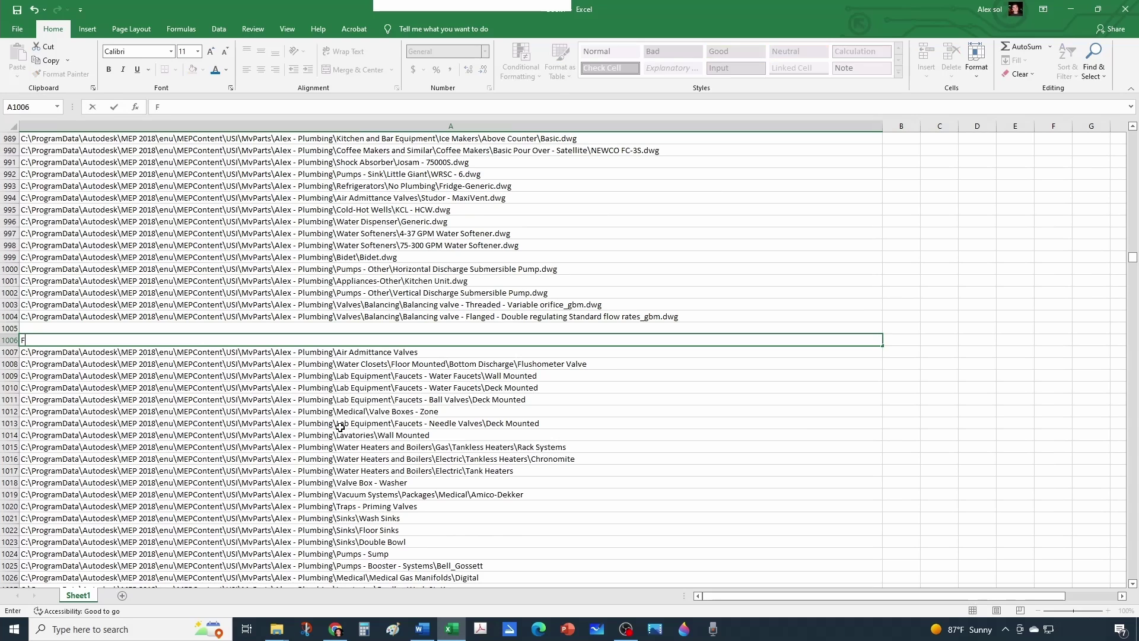
text(OLDERS AND SUBFOLDERS)
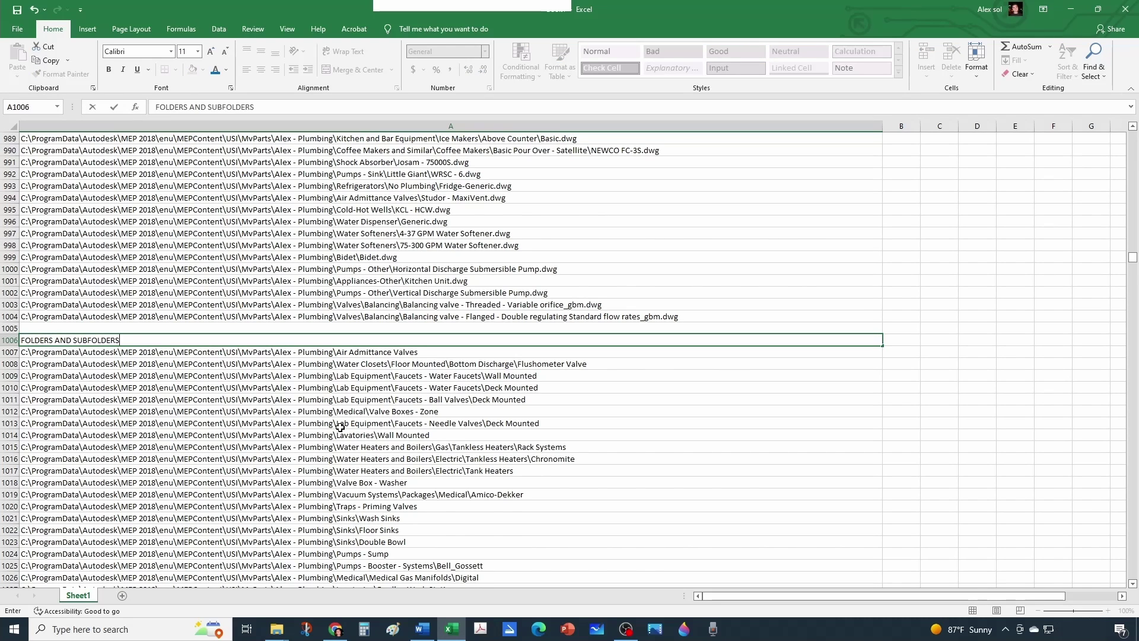
click(283, 423)
Format the "FOLDERS AND SUBFOLDERS" heading in A1006 with the same blue font color and bold
click(101, 350)
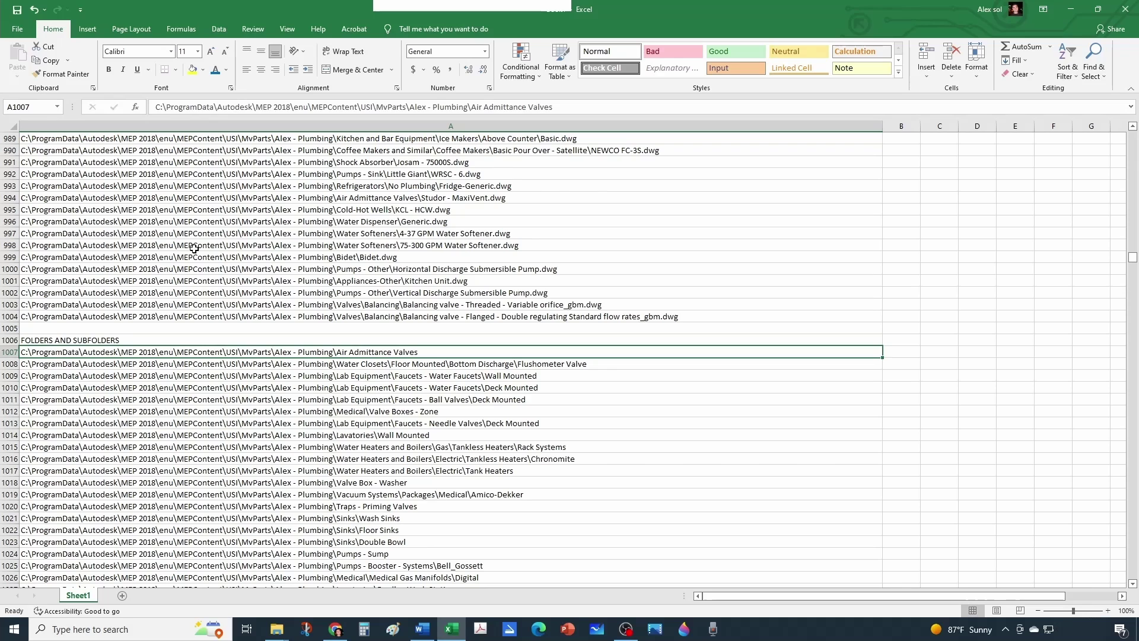
click(135, 336)
click(216, 71)
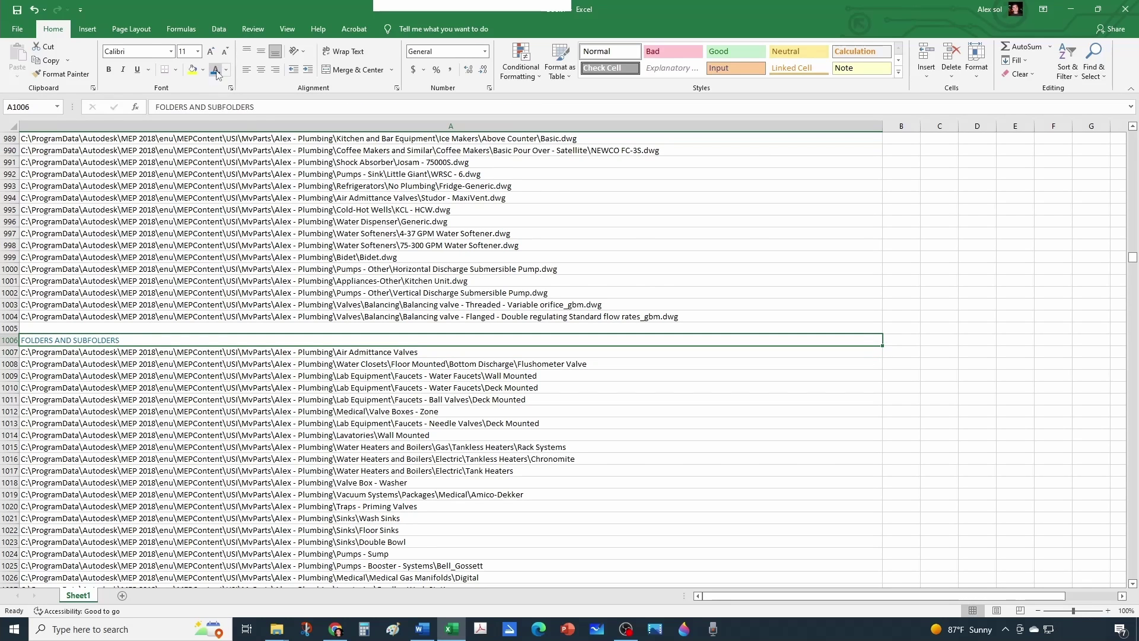
click(109, 70)
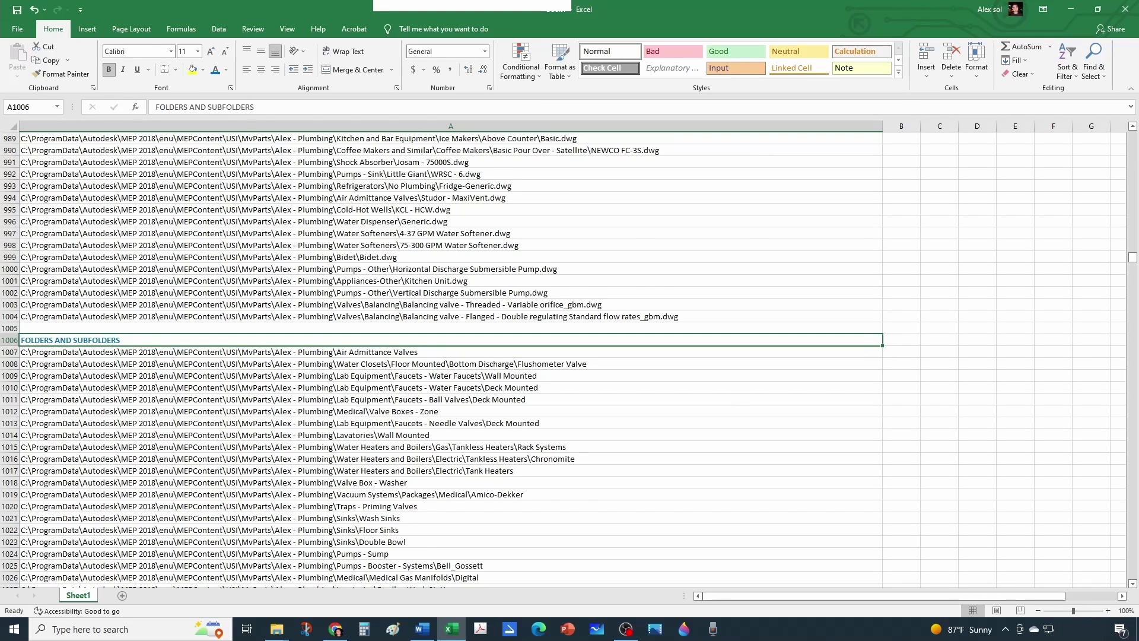
Sort the folder paths in A1007 to A1402 from A to Z
click(238, 356)
drag(1133, 261, 1135, 309)
shift+click(261, 314)
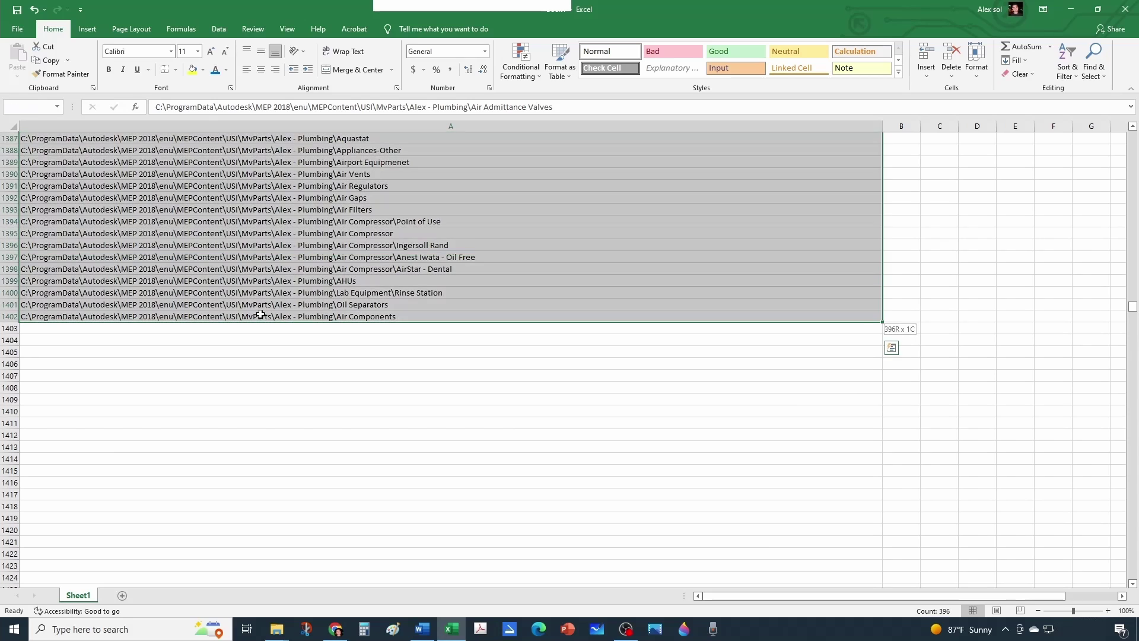
click(1067, 62)
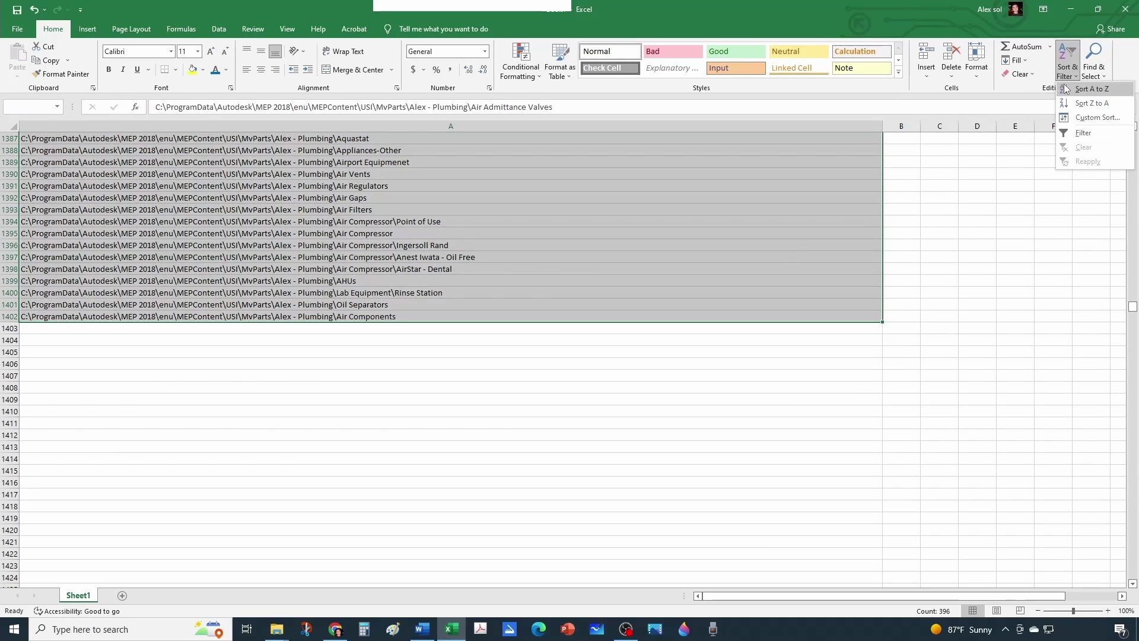
click(1081, 90)
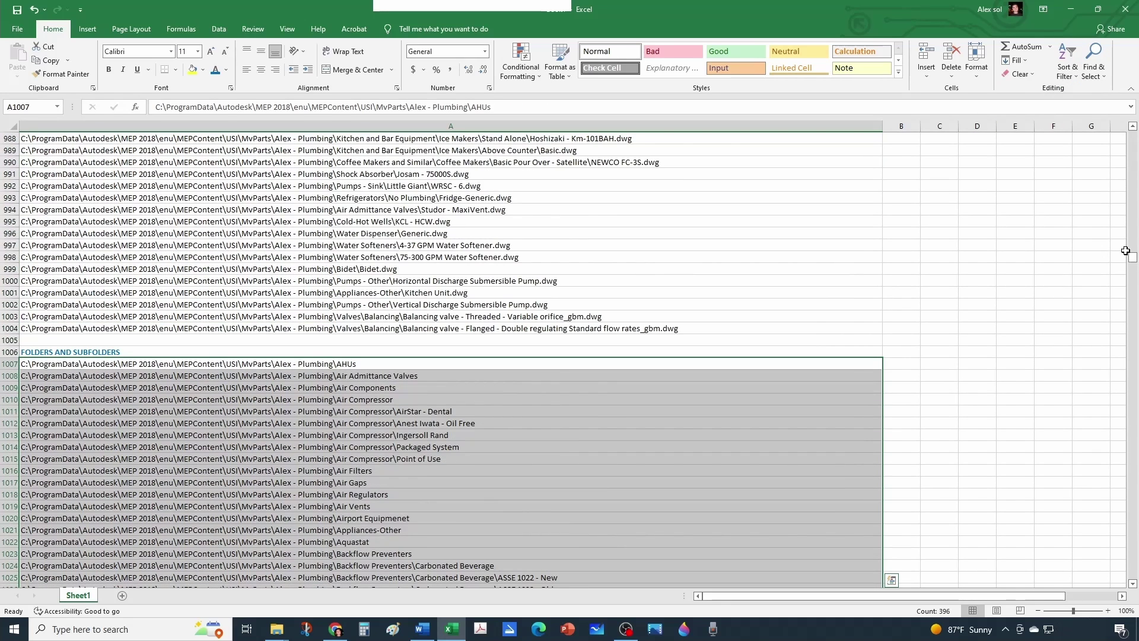
Sort the .dwg paths in A2 to A1004 from A to Z, leaving the heading out of the range
drag(1132, 257, 1132, 133)
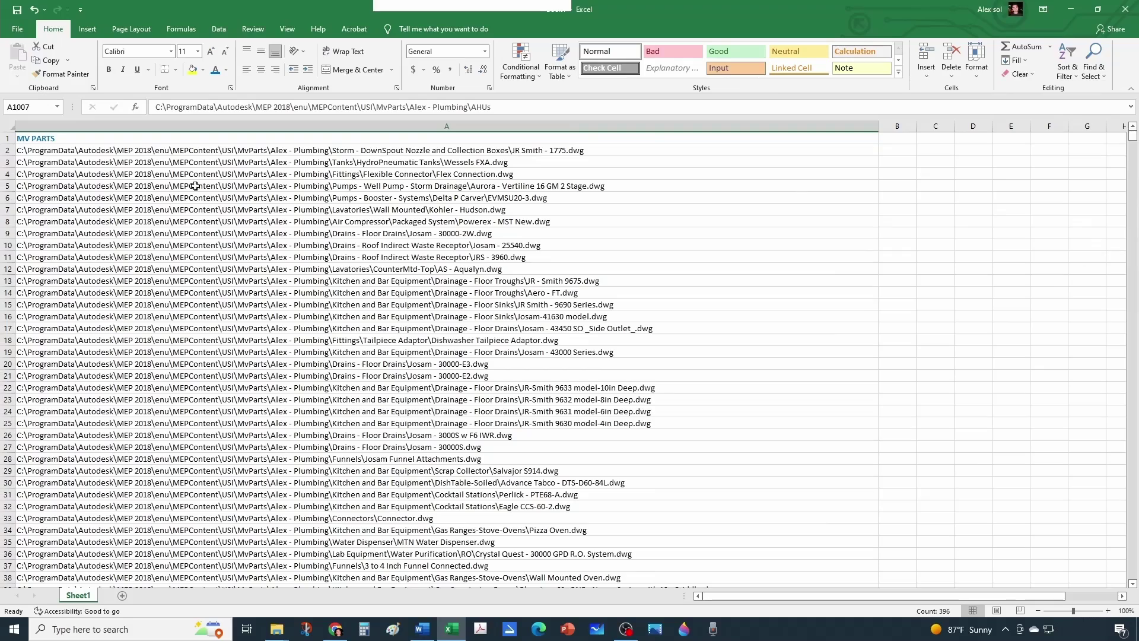
click(191, 156)
scroll(1124, 178, down, 20)
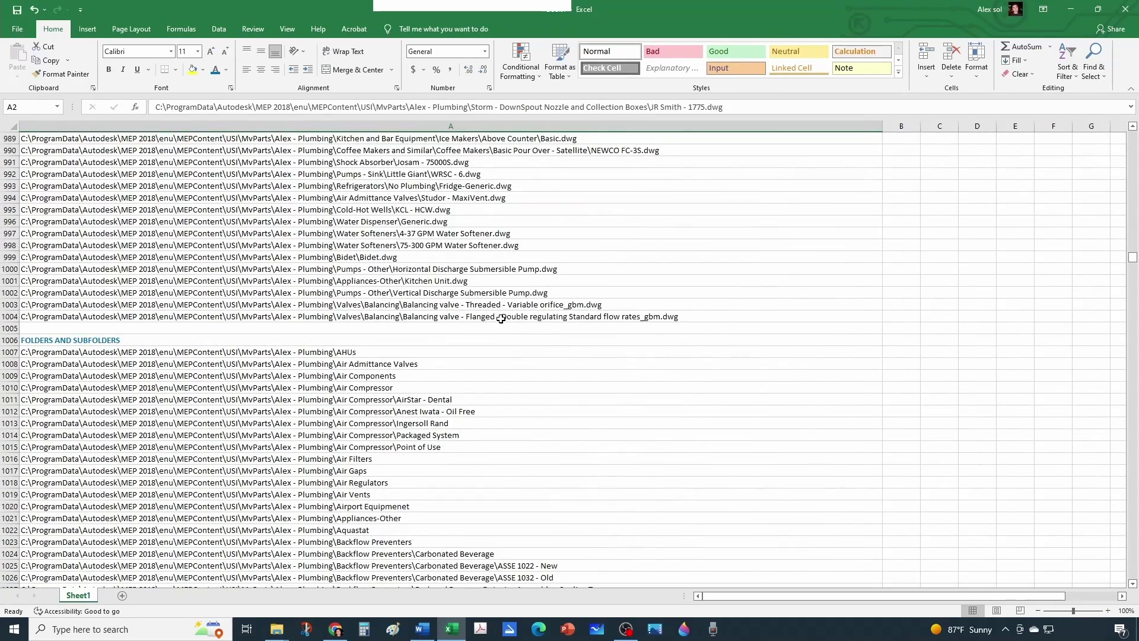
shift+click(500, 317)
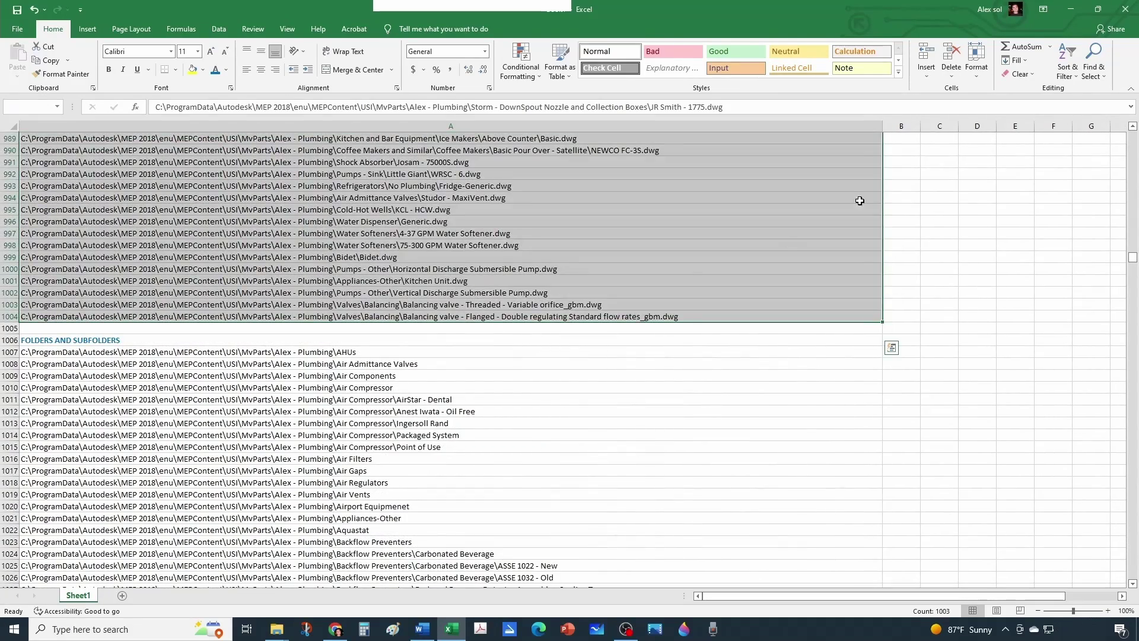
click(1067, 70)
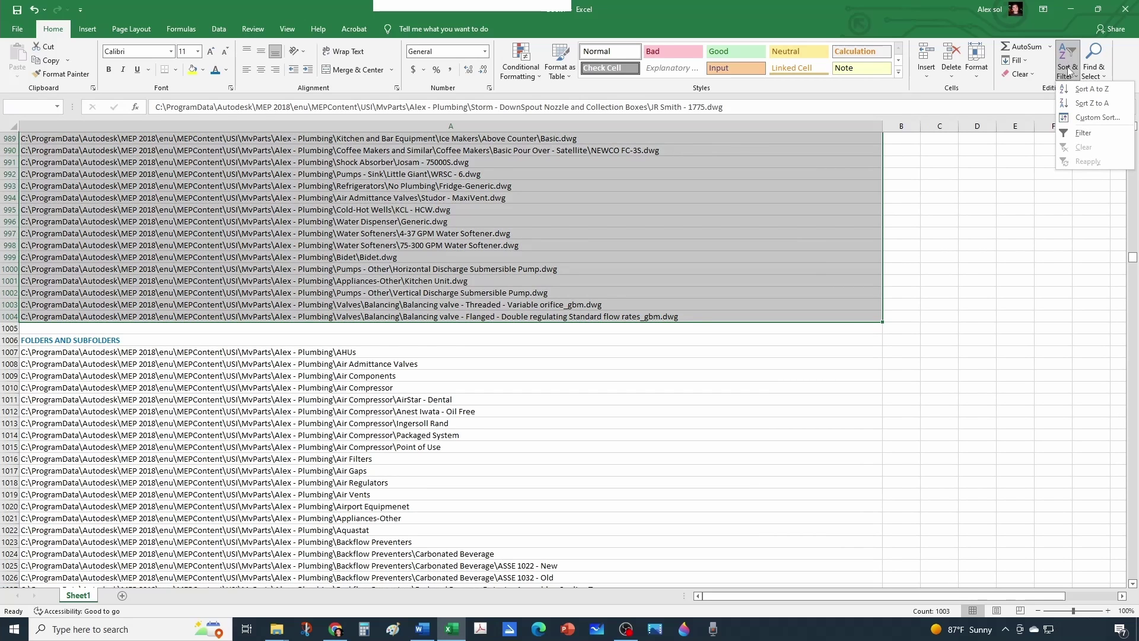
click(1087, 88)
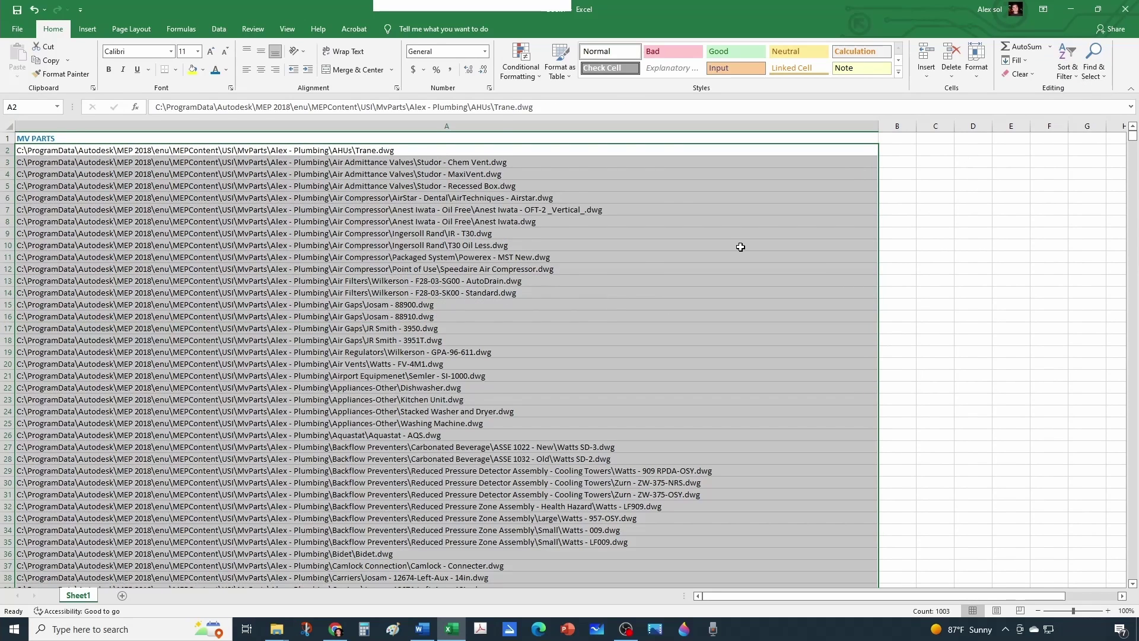
click(678, 366)
click(502, 163)
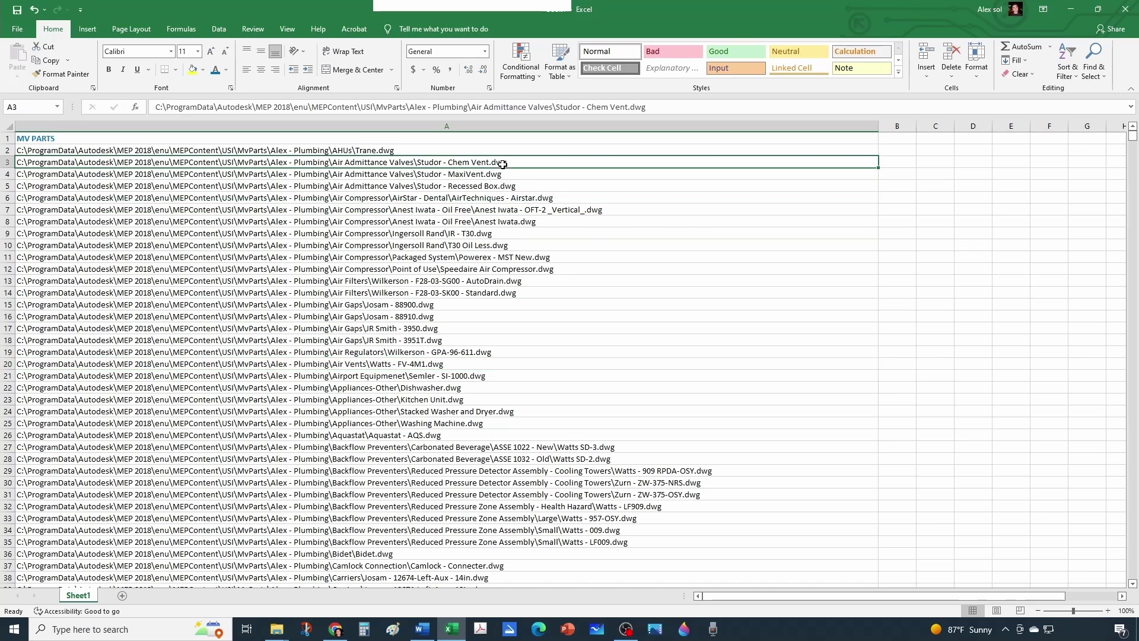
double_click(491, 164)
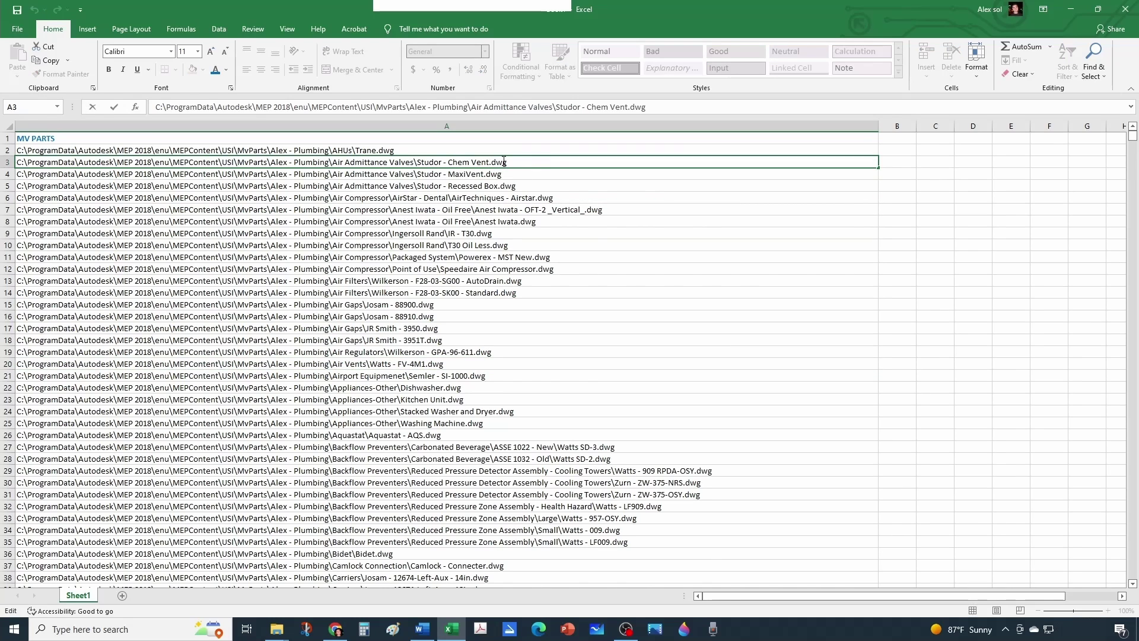
click(856, 221)
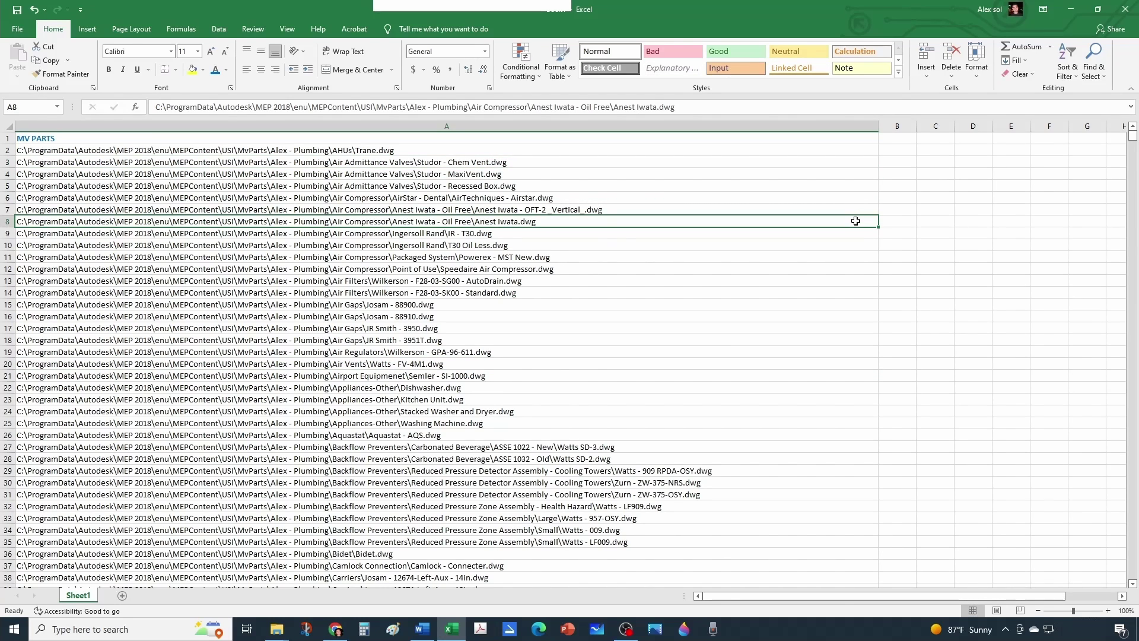
key(ctrl+f)
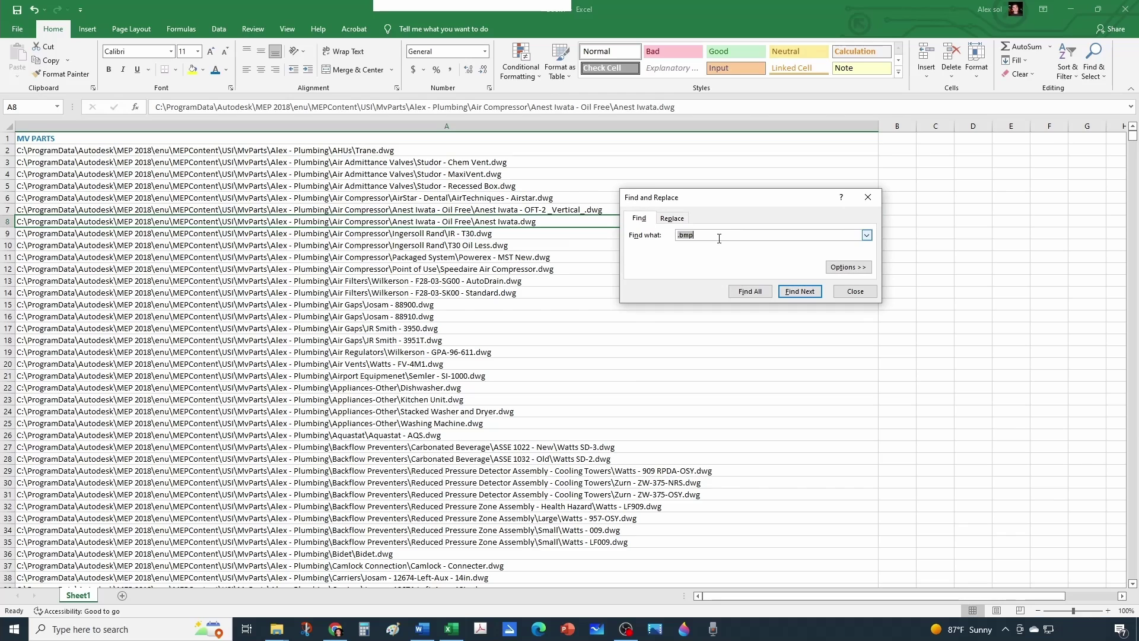
click(719, 237)
key(ctrl+h)
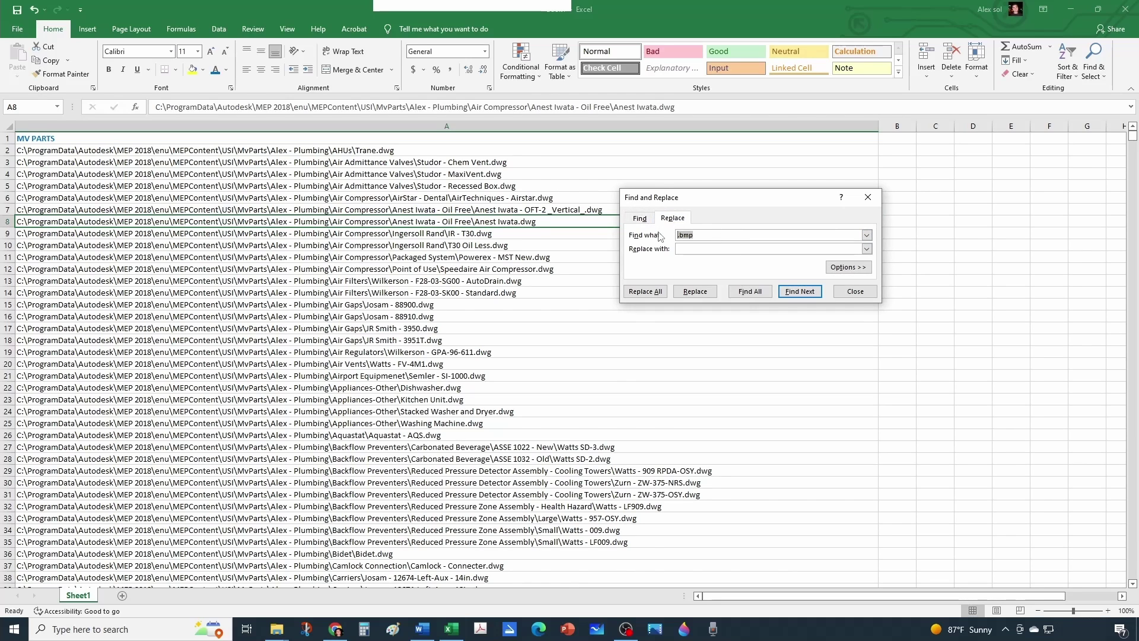
text(.dwg)
click(855, 292)
click(781, 353)
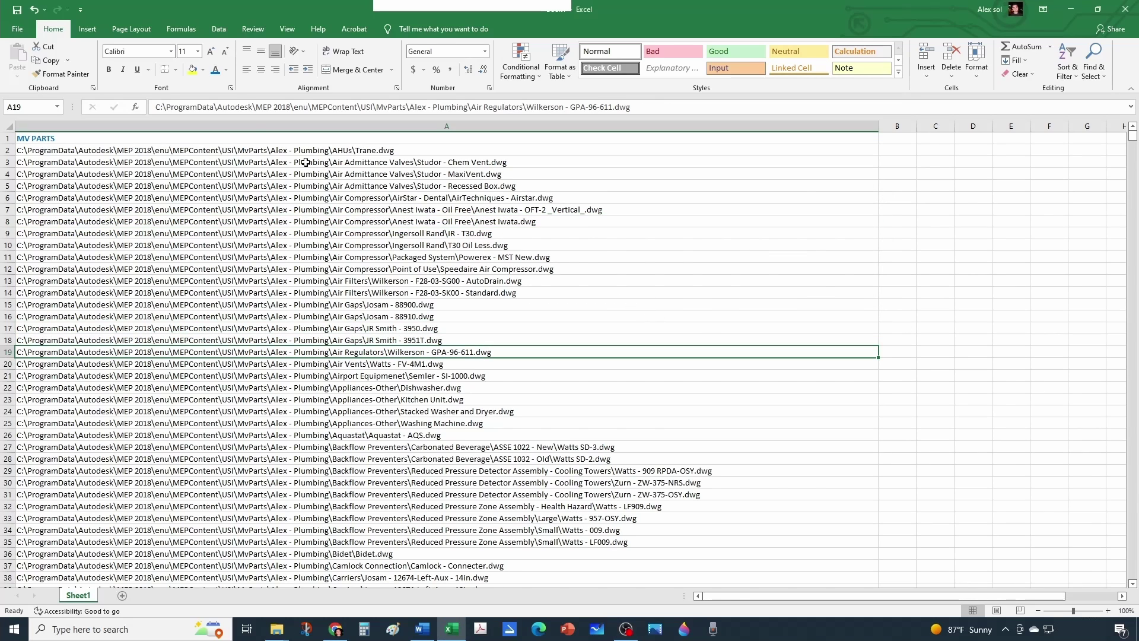
Copy the shared path prefix from cell A2, from C:\ through the backslash after the Plumbing folder, leaving the cell unedited
click(268, 151)
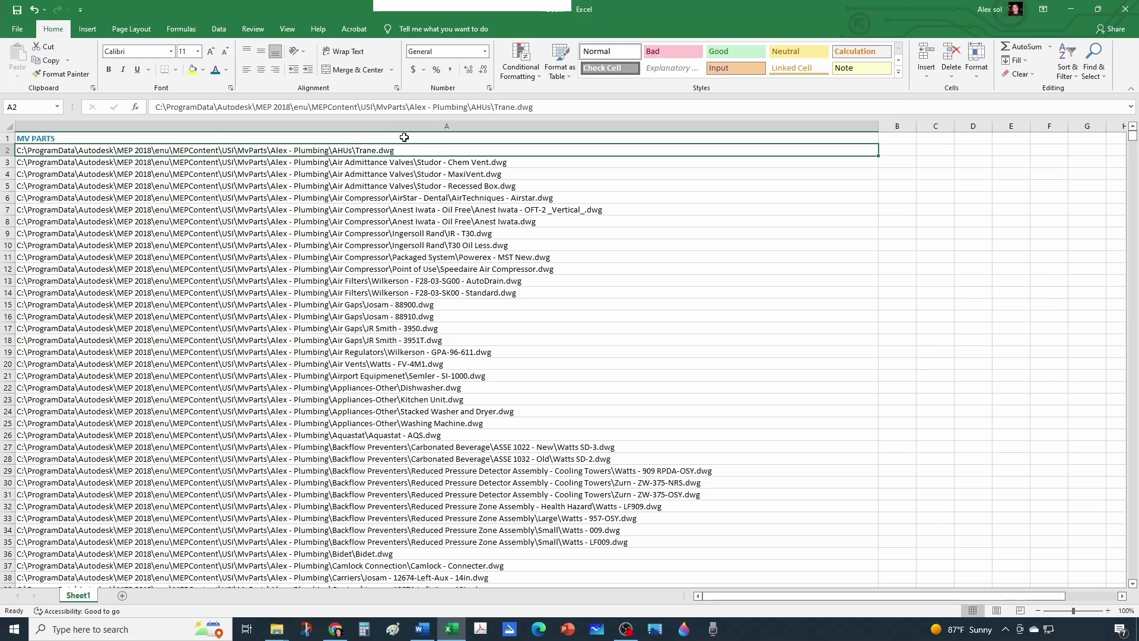
click(404, 108)
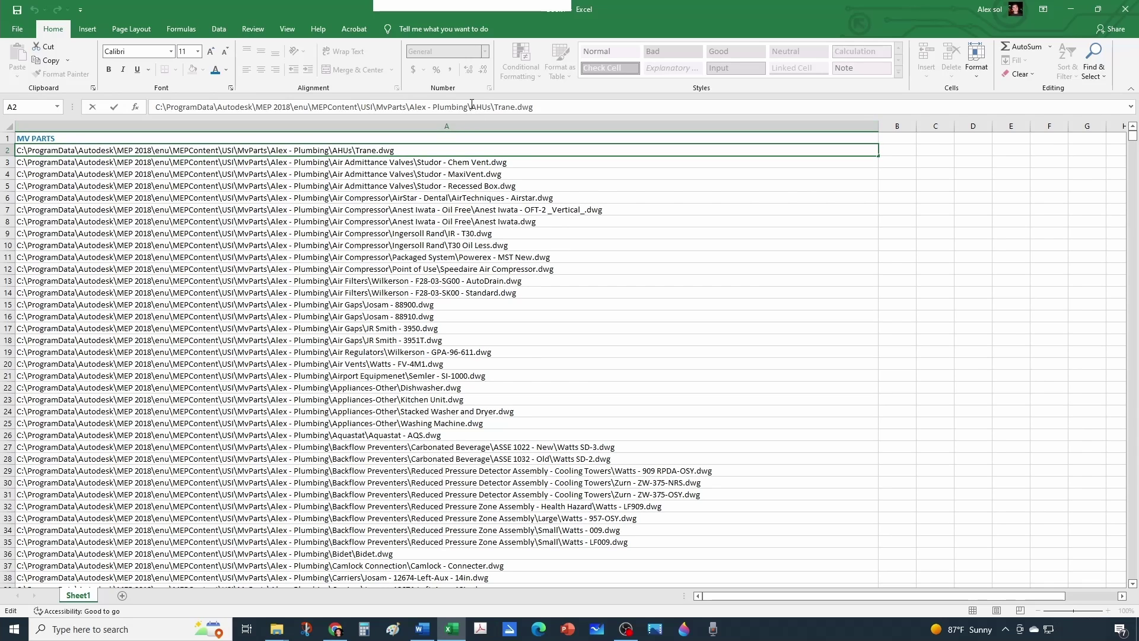
drag(471, 105, 237, 96)
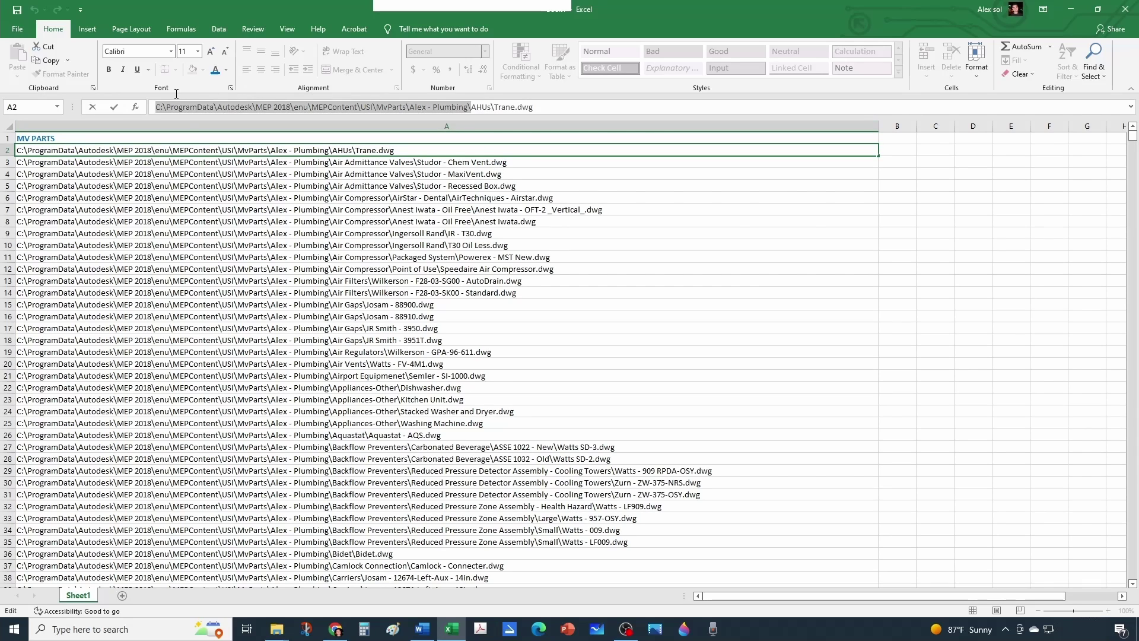
key(ctrl+c)
click(694, 289)
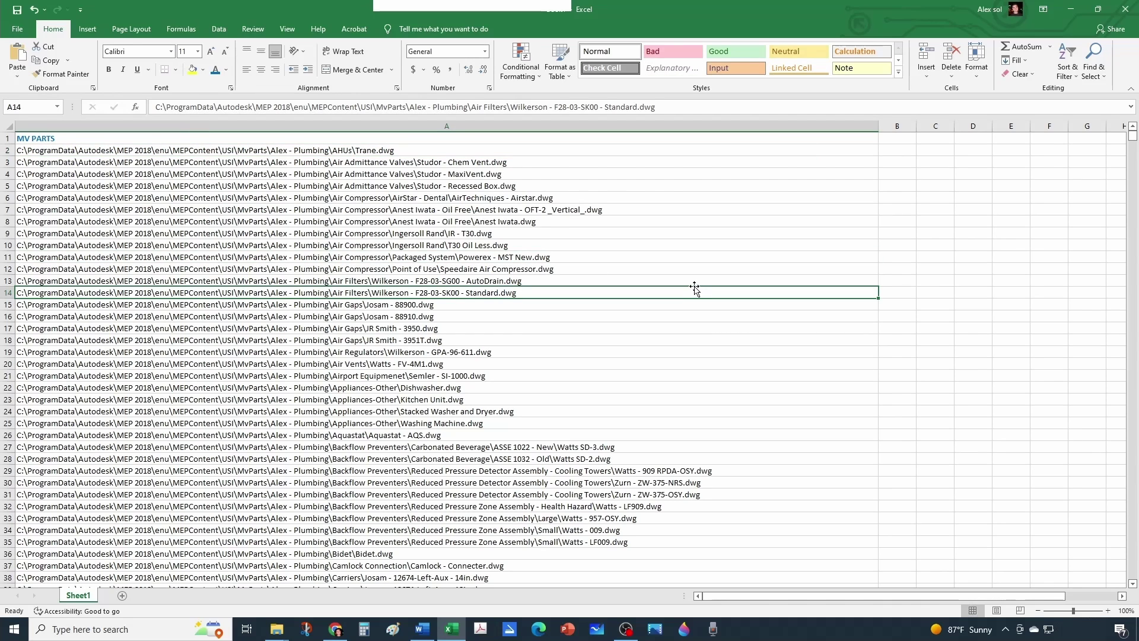
Replace every occurrence of the copied folder path prefix in the sheet with nothing, then close Find and Replace
key(ctrl+f)
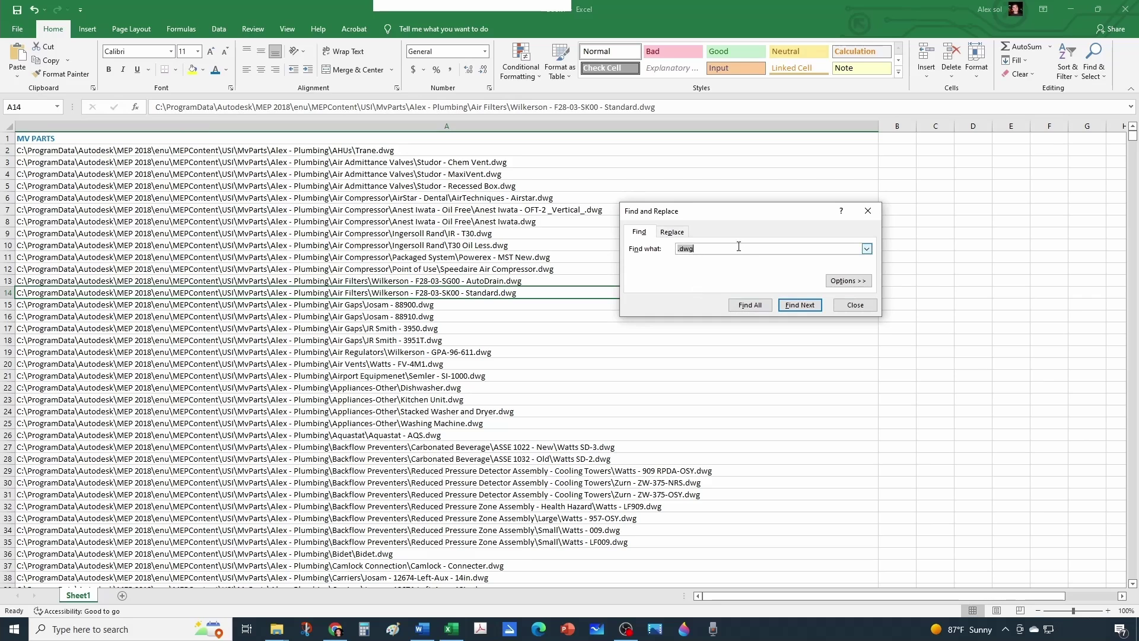
click(672, 231)
drag(704, 248, 666, 254)
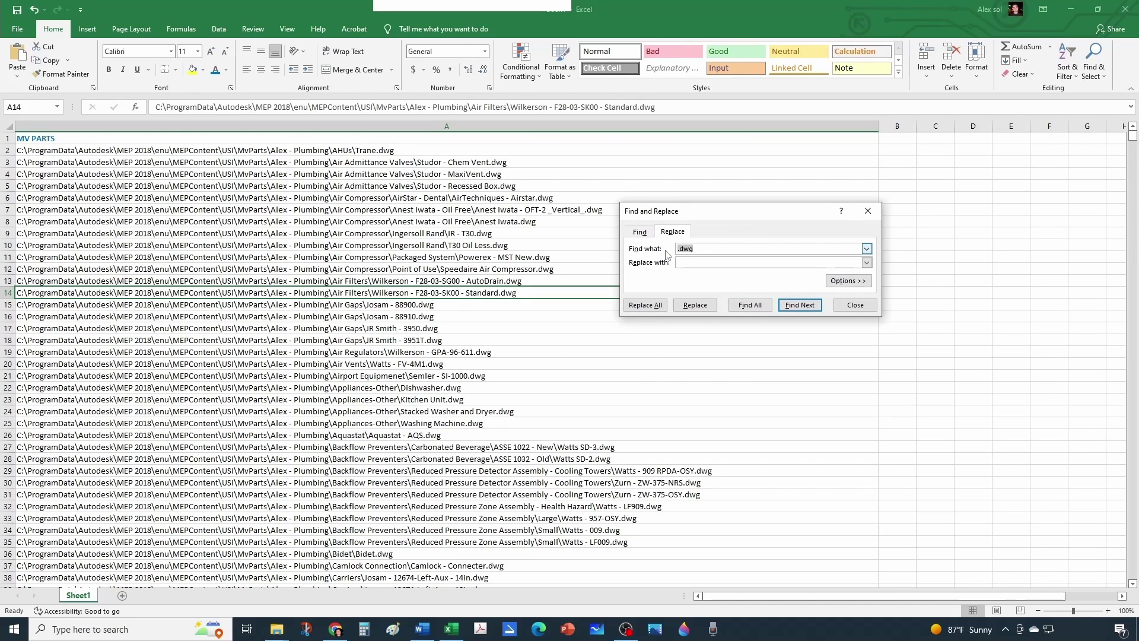
key(ctrl+v)
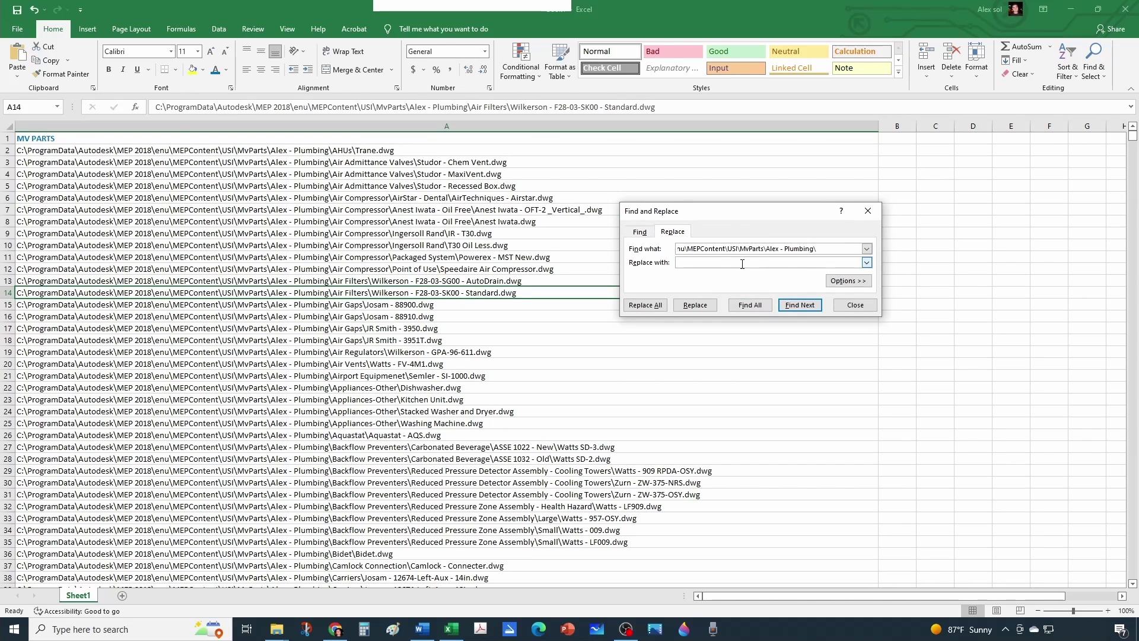
click(742, 264)
click(646, 305)
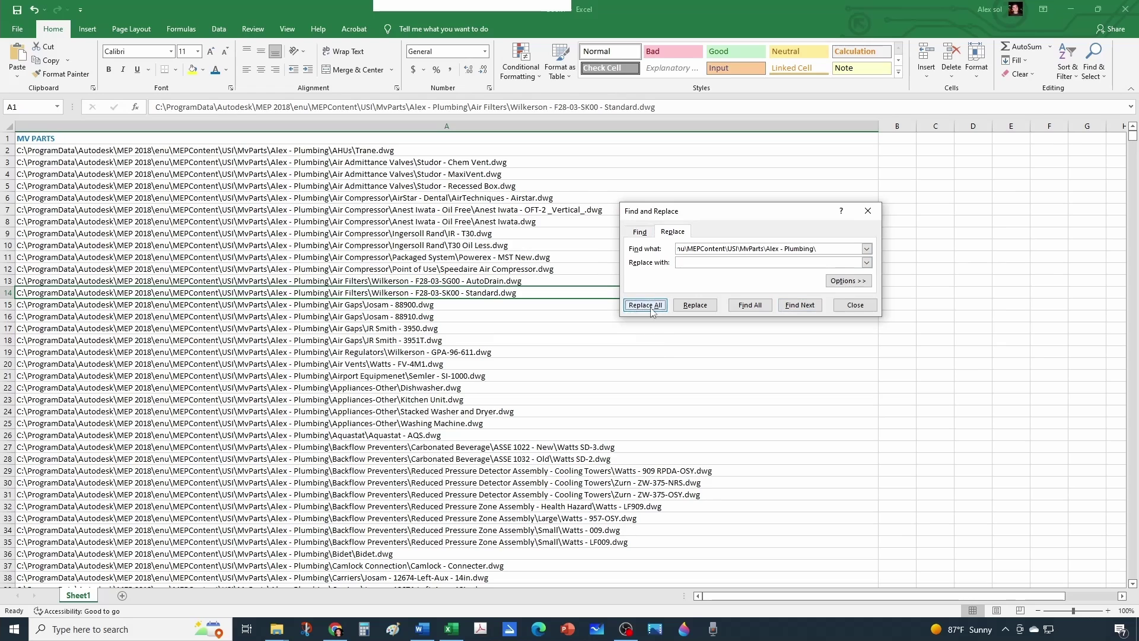
click(574, 350)
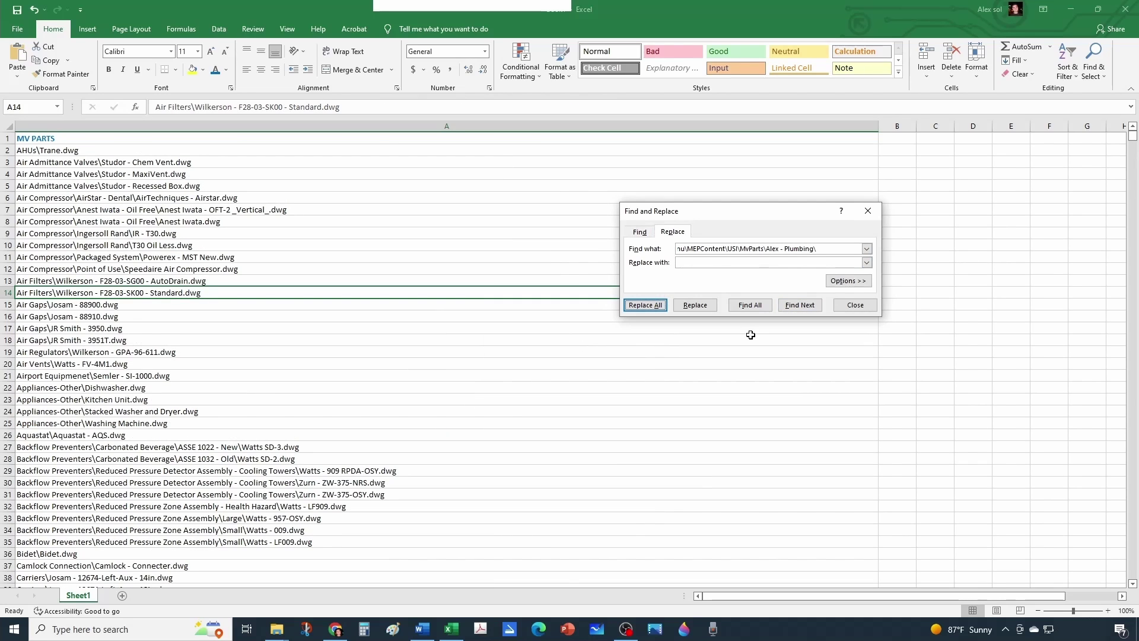
click(867, 307)
Examine the shortened .dwg paths further down the list
key(Down)
key(Down)
key(Down)
key(Down)
key(Down)
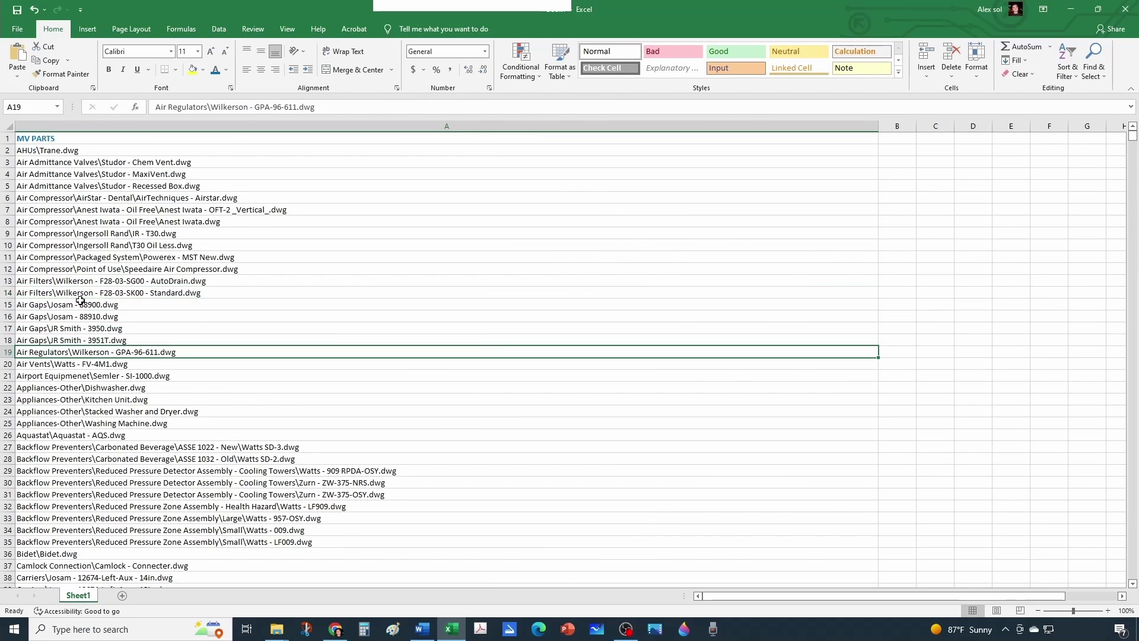
scroll(65, 332, down, 20)
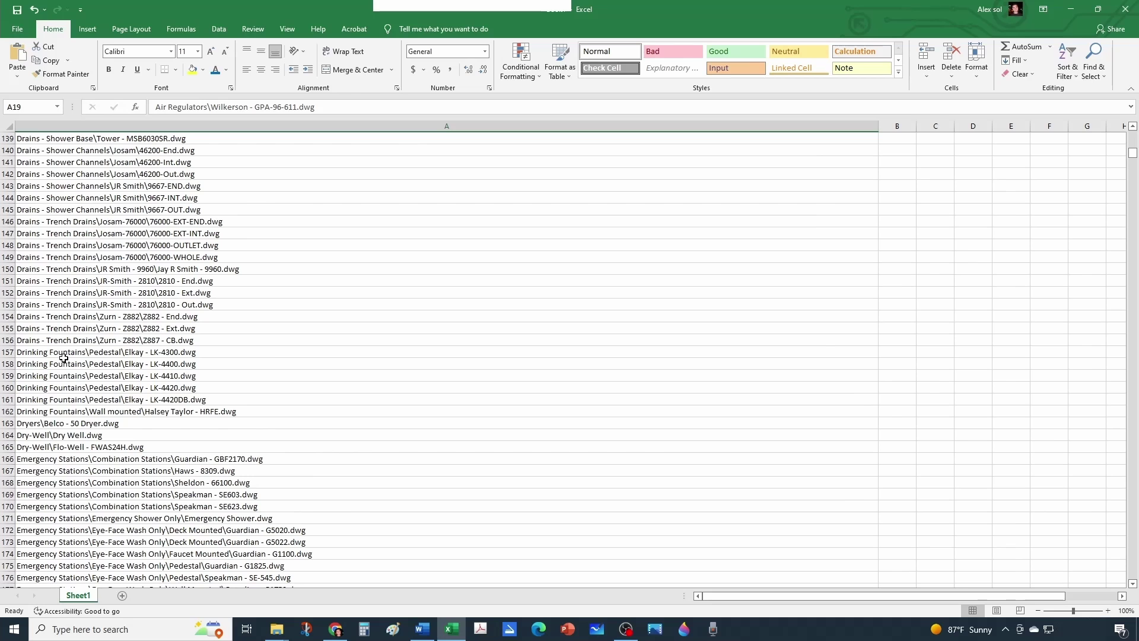